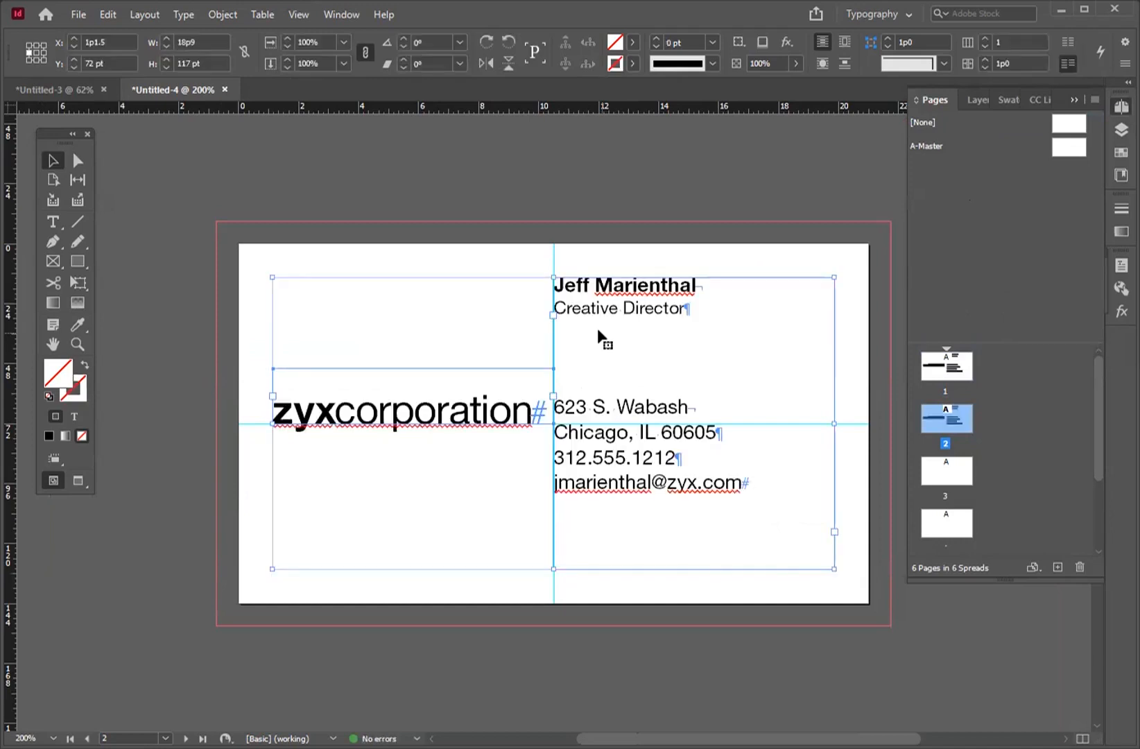
Step: Delete the card's text frames on page 2, paste them in place at a closer zoom, and delete them again
key("Delete")
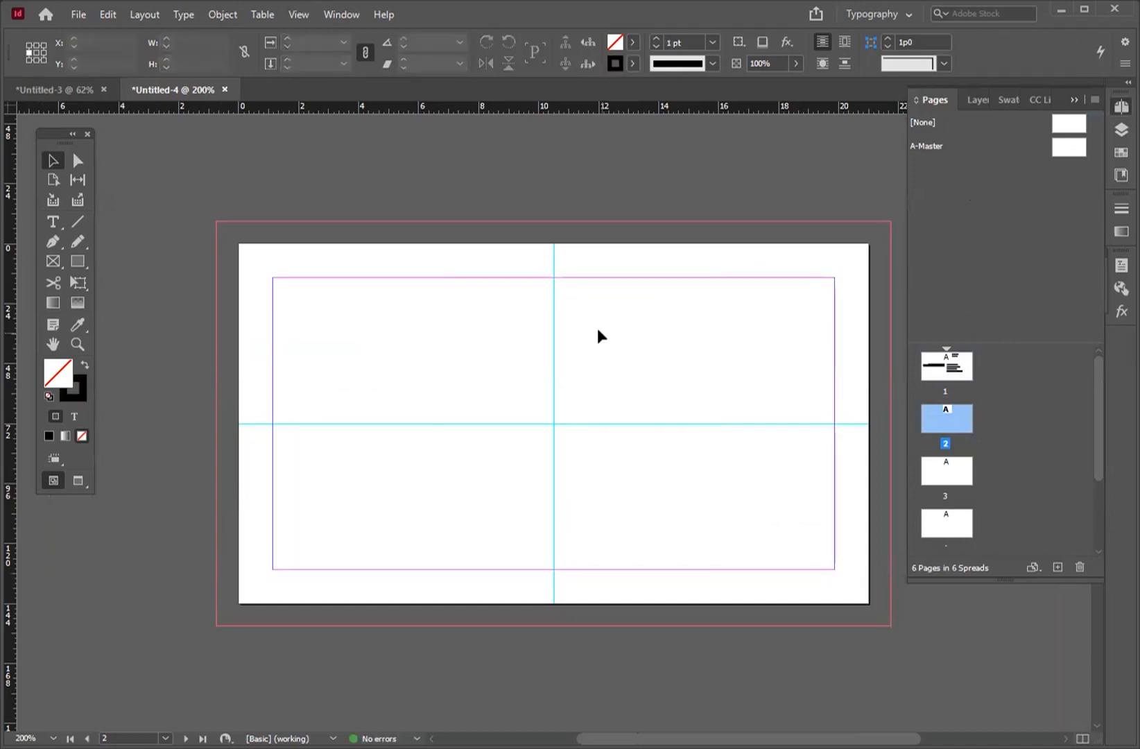
key("ctrl+equal")
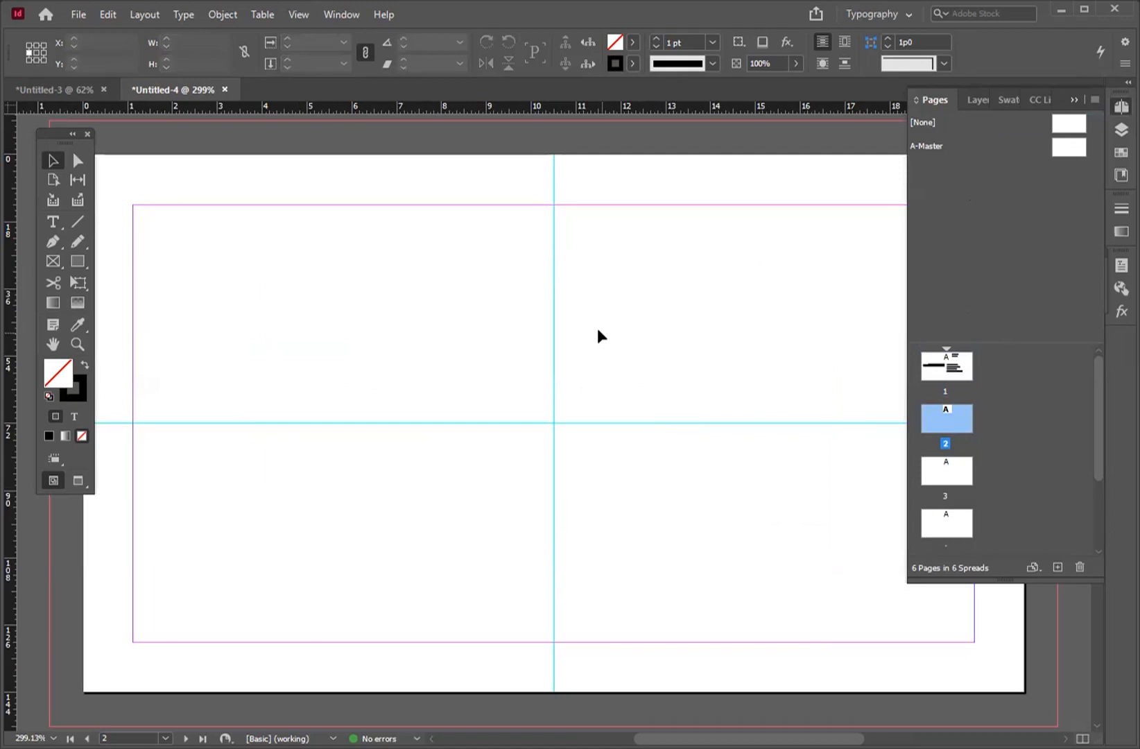
key("ctrl+alt+shift+v")
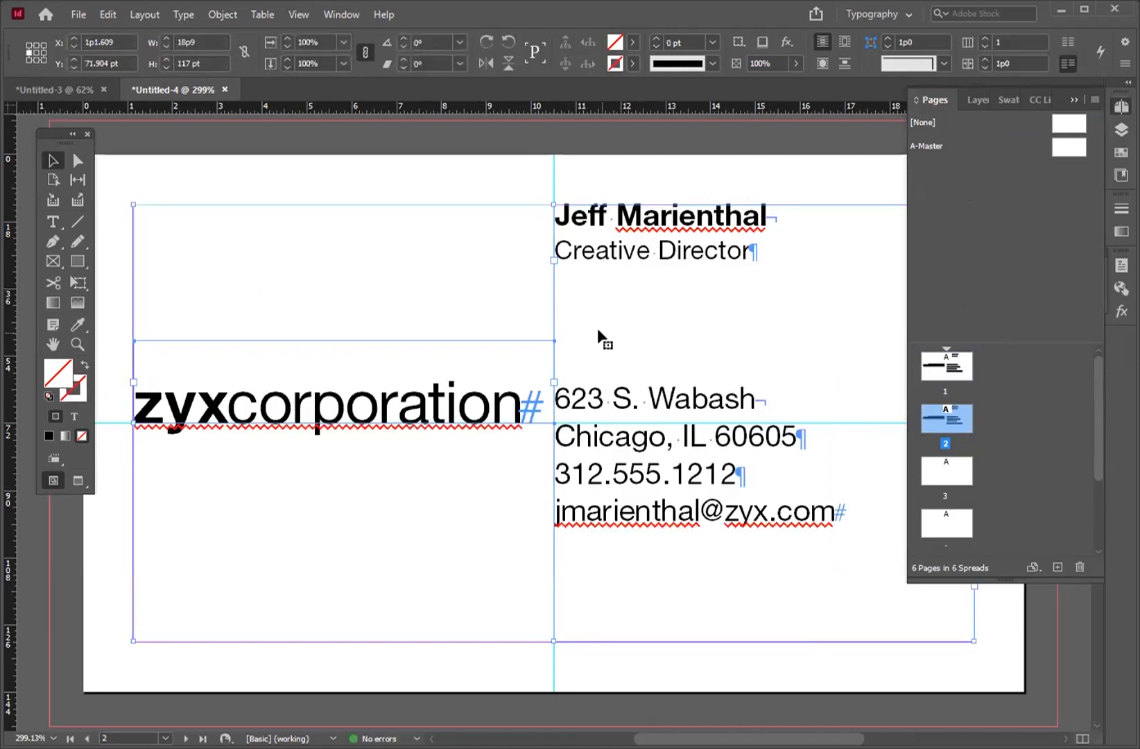
key("Delete")
Step: Paste the copied text frames onto the emptied page 2 with the page shifted off-centre in the view
key("ctrl+minus")
key("ctrl+minus")
key("ctrl+minus")
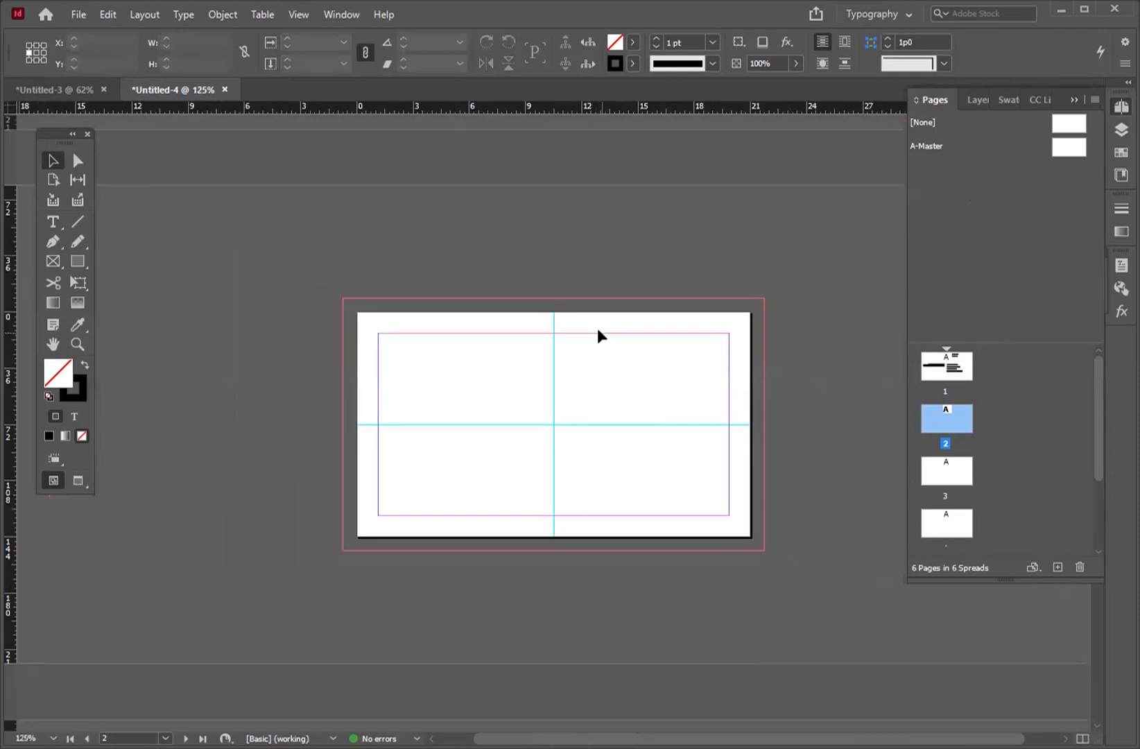
left_click_drag(541, 739, 575, 739)
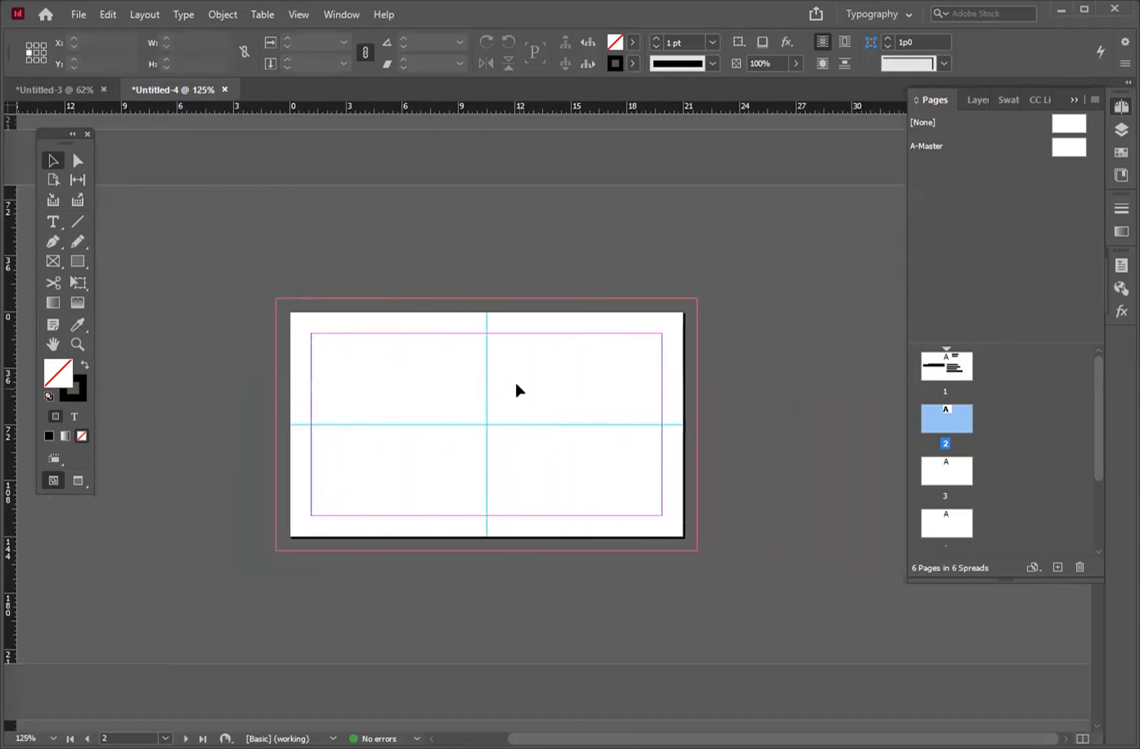
key("ctrl+alt+shift+v")
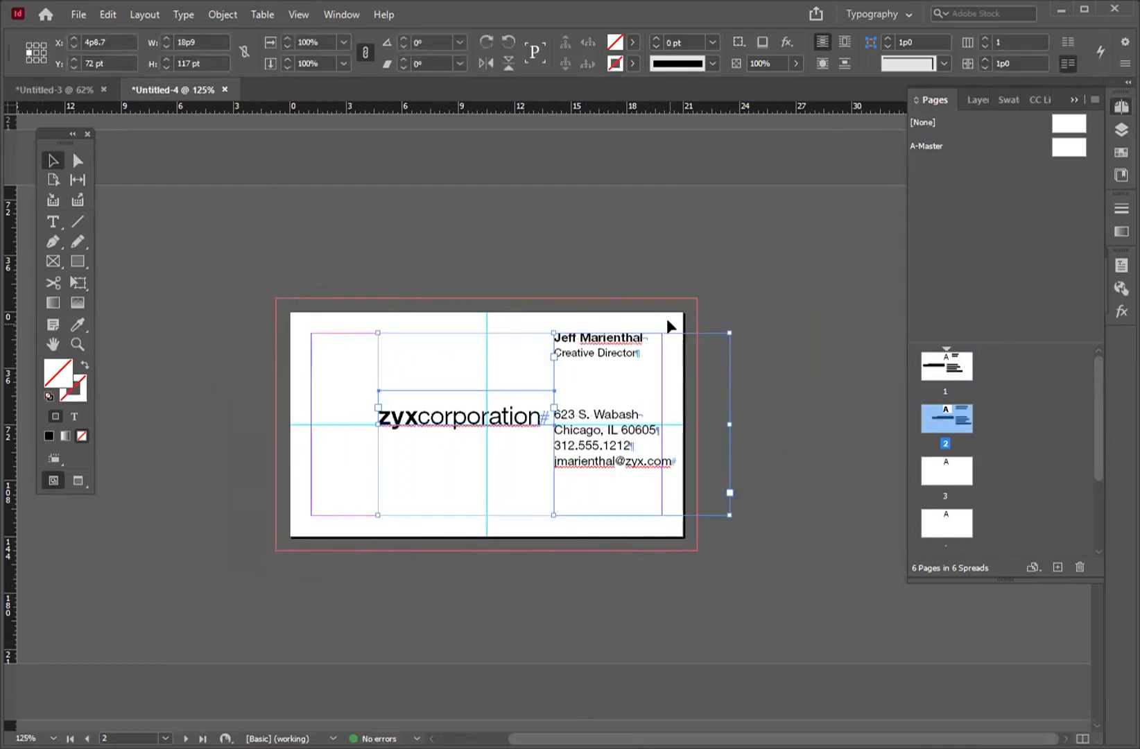
Step: Replace the misaligned copy on page 2 with the text frames pasted in place on the page margins
key("Delete")
key("ctrl+z")
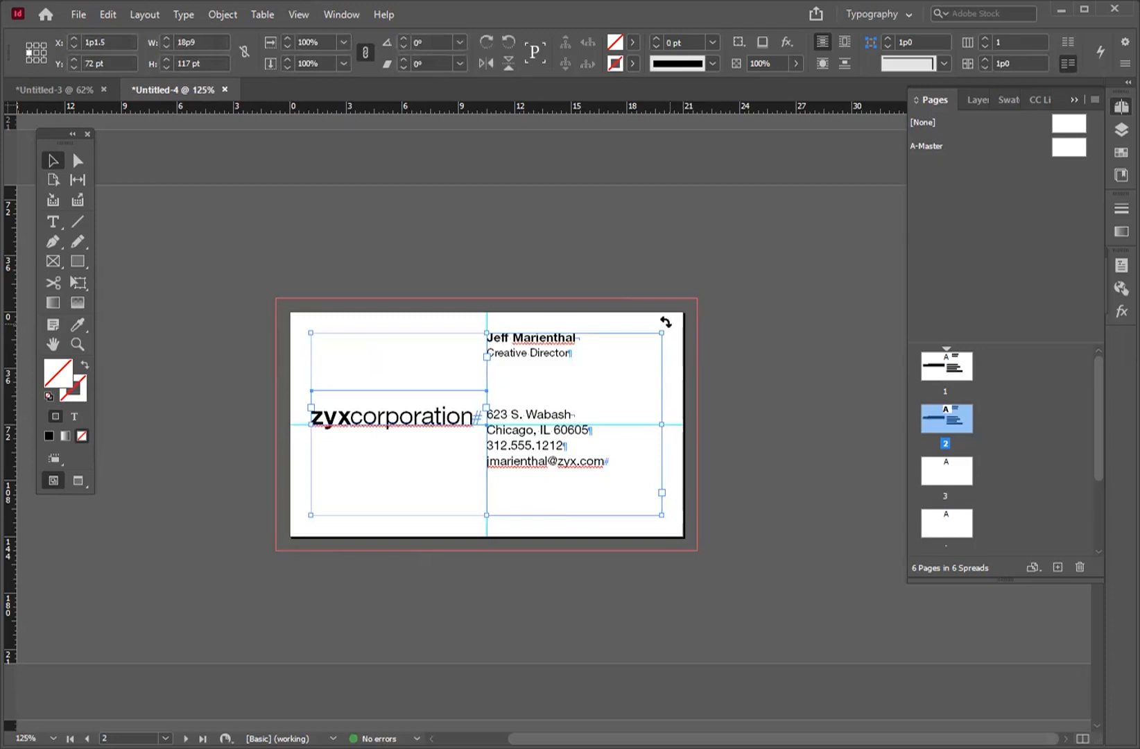
key("ctrl+0")
key("ctrl+minus")
key("t")
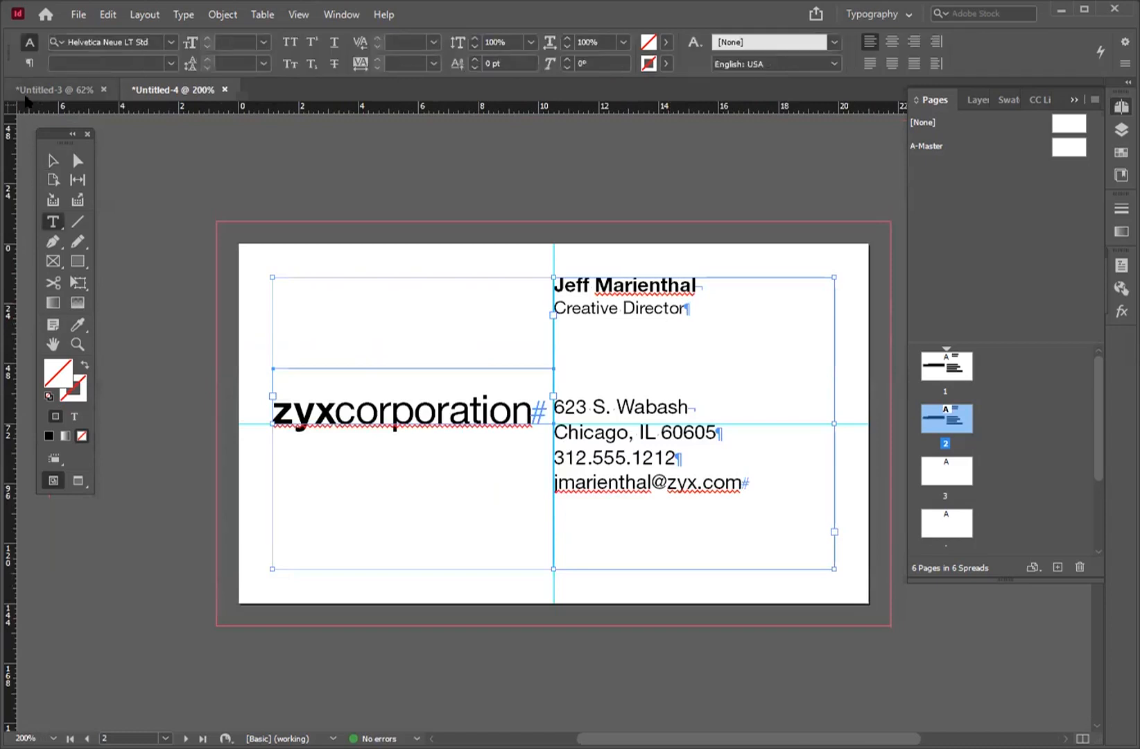
Step: Move the zyxcorporation logo frame onto the pasteboard above the page, at about X 7p4, Y -30 pt
left_click(52, 161)
mouse_move(484, 465)
left_mouse_down()
mouse_move(520, 555)
mouse_move(498, 479)
left_mouse_up()
key("ctrl+z")
left_click(204, 206)
left_click(377, 404)
left_click_drag(377, 404, 593, 182)
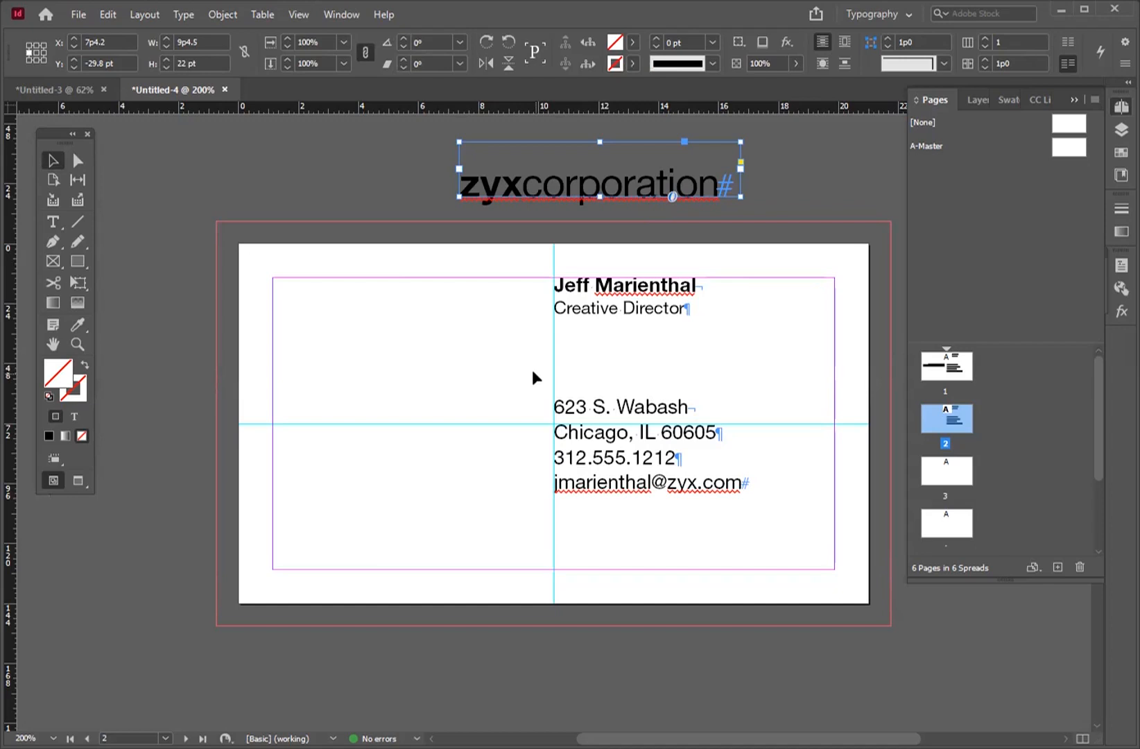
Step: Stretch the contact text frame to the page's left margin and centre the name and job title lines
left_click(560, 405)
left_click_drag(553, 420, 267, 420)
double_click(423, 318)
left_click_drag(422, 318, 267, 285)
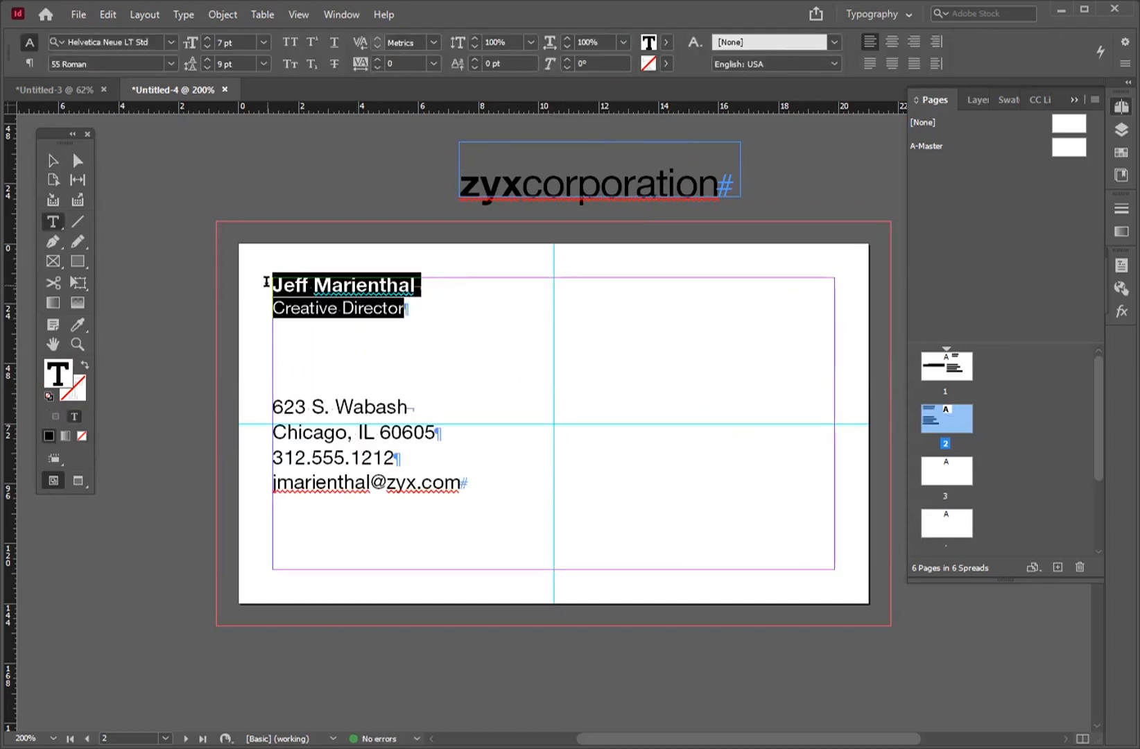
key("ctrl+shift+c")
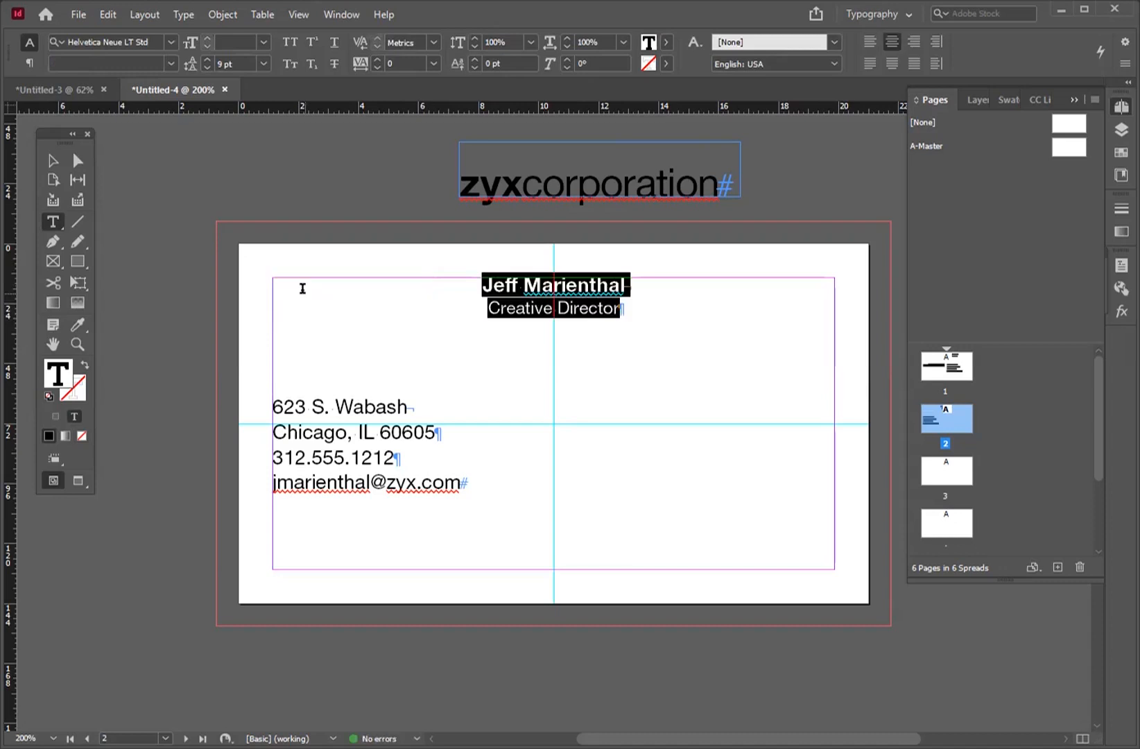
Step: Toggle the name and job title lines between left and centre alignment, ending with them centred
left_click(871, 43)
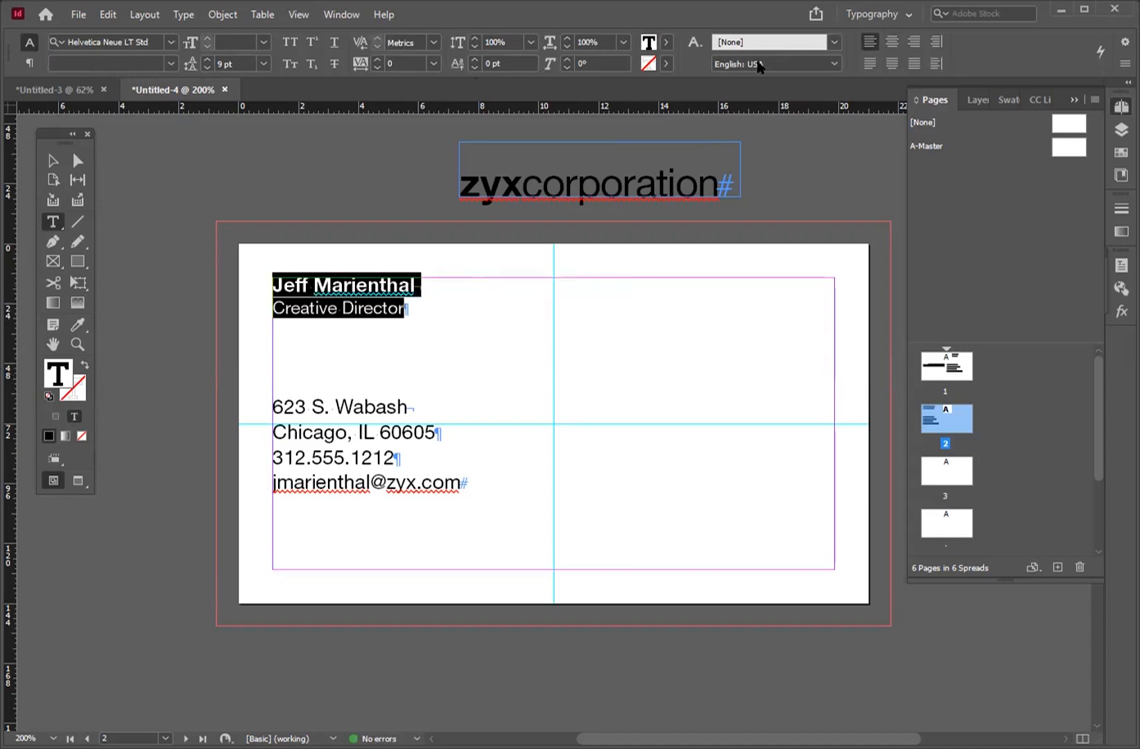
left_click(893, 43)
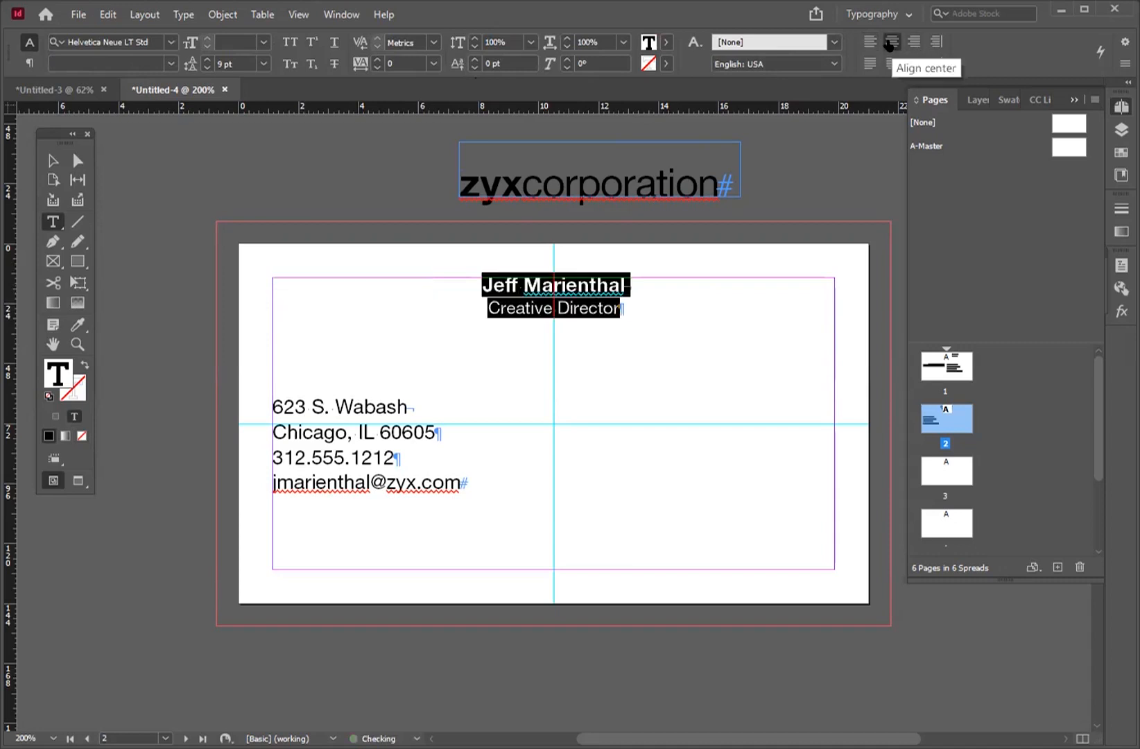
left_click(30, 63)
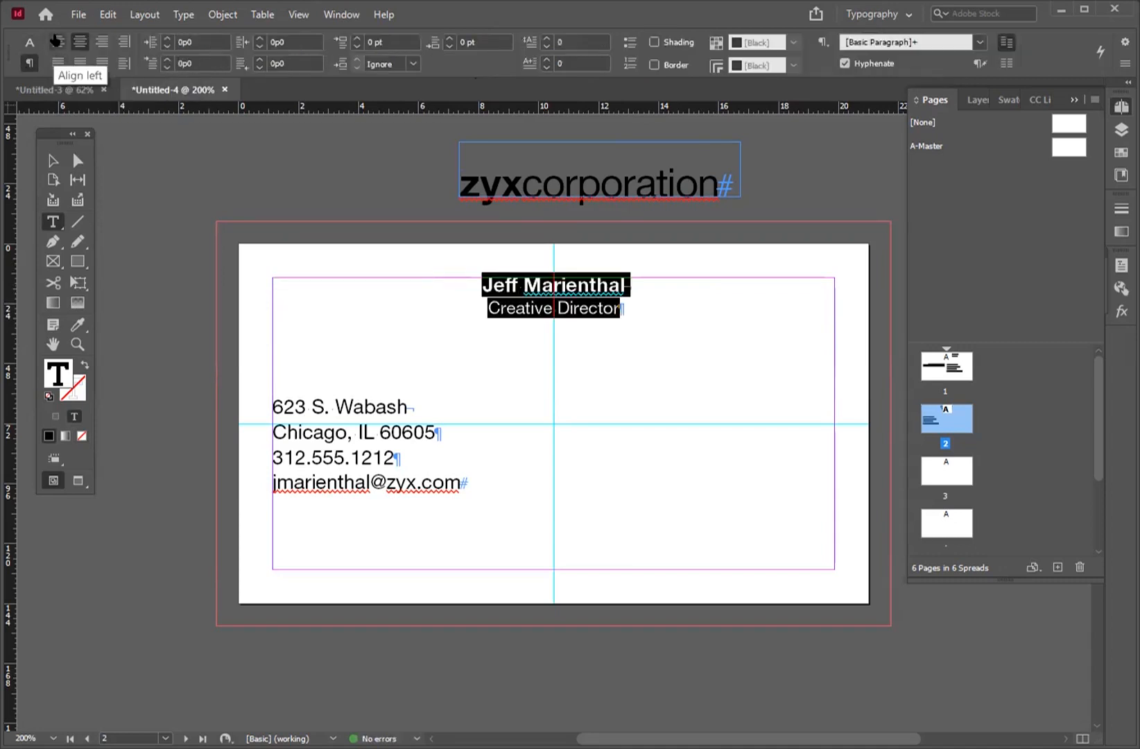
left_click(56, 40)
left_click(80, 42)
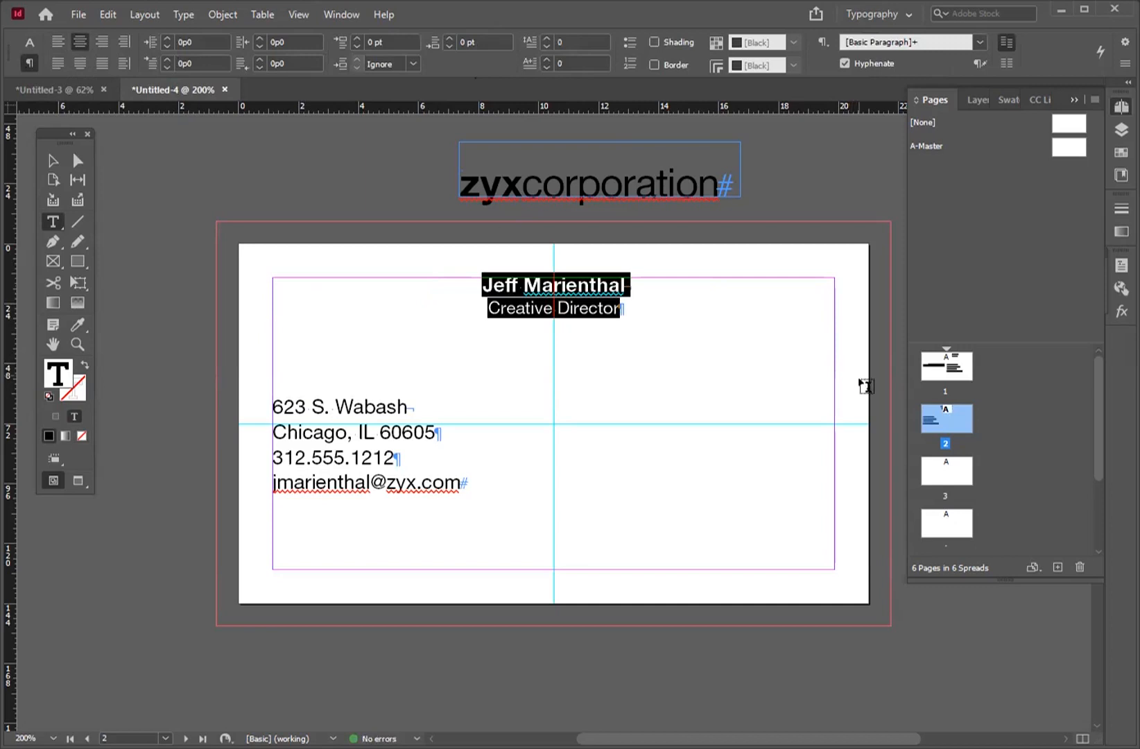
left_click(1074, 100)
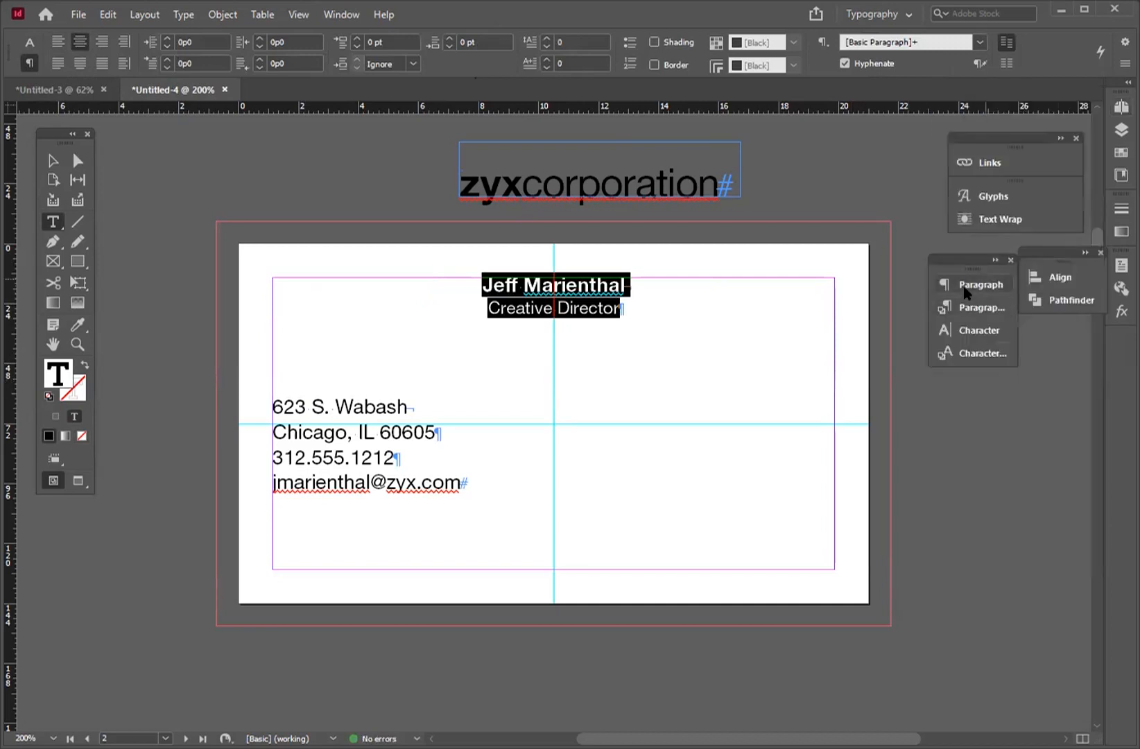
left_click(965, 289)
left_click(744, 302)
left_click(764, 302)
Step: Try text selections in turn: the logo word, the surname, the whole name line, and the full name-and-title paragraph
left_click(548, 174)
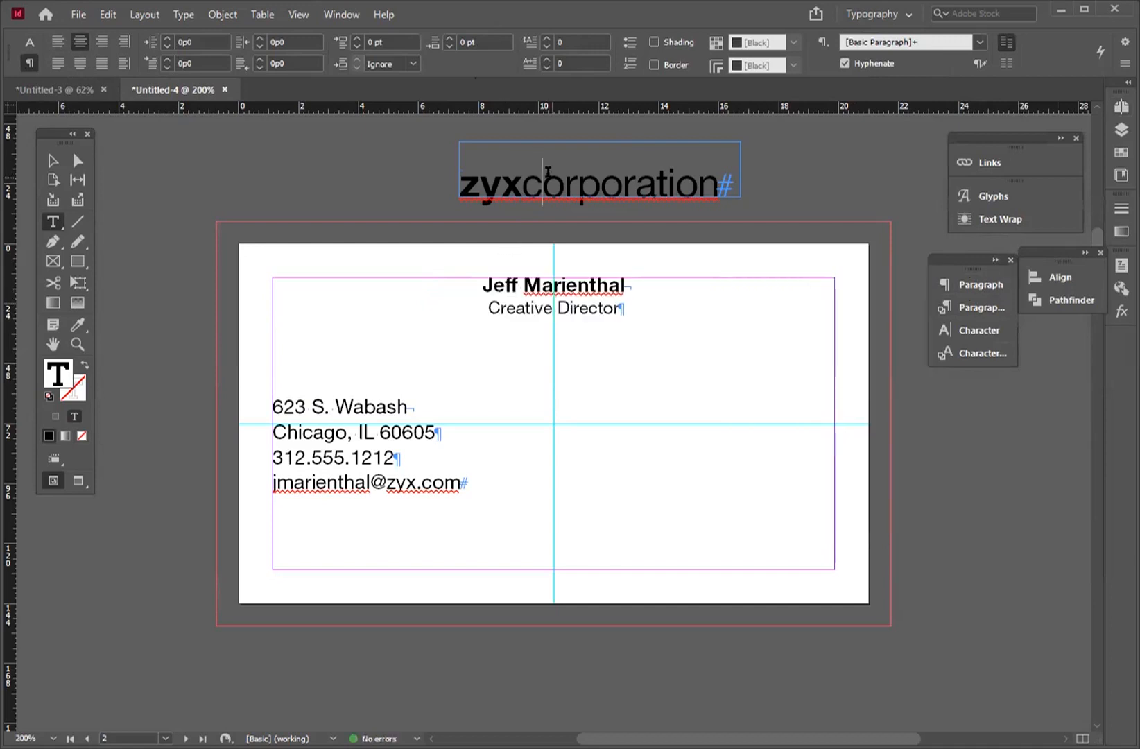
double_click(548, 173)
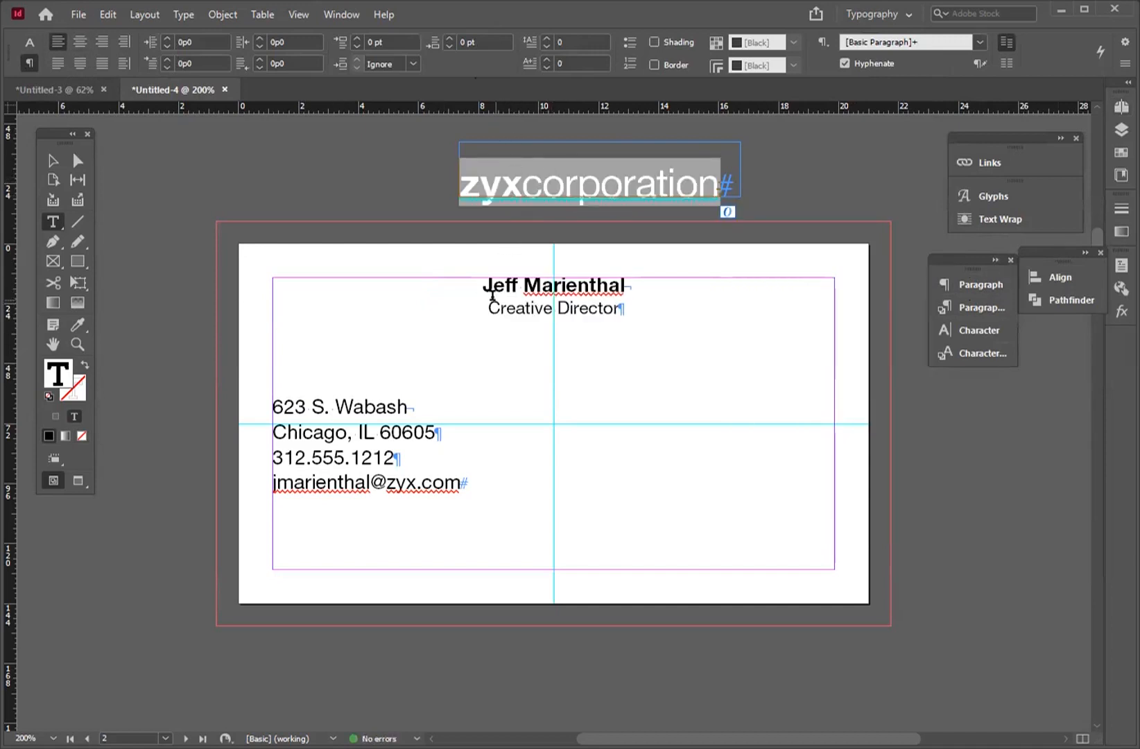
left_click(539, 286)
double_click(566, 284)
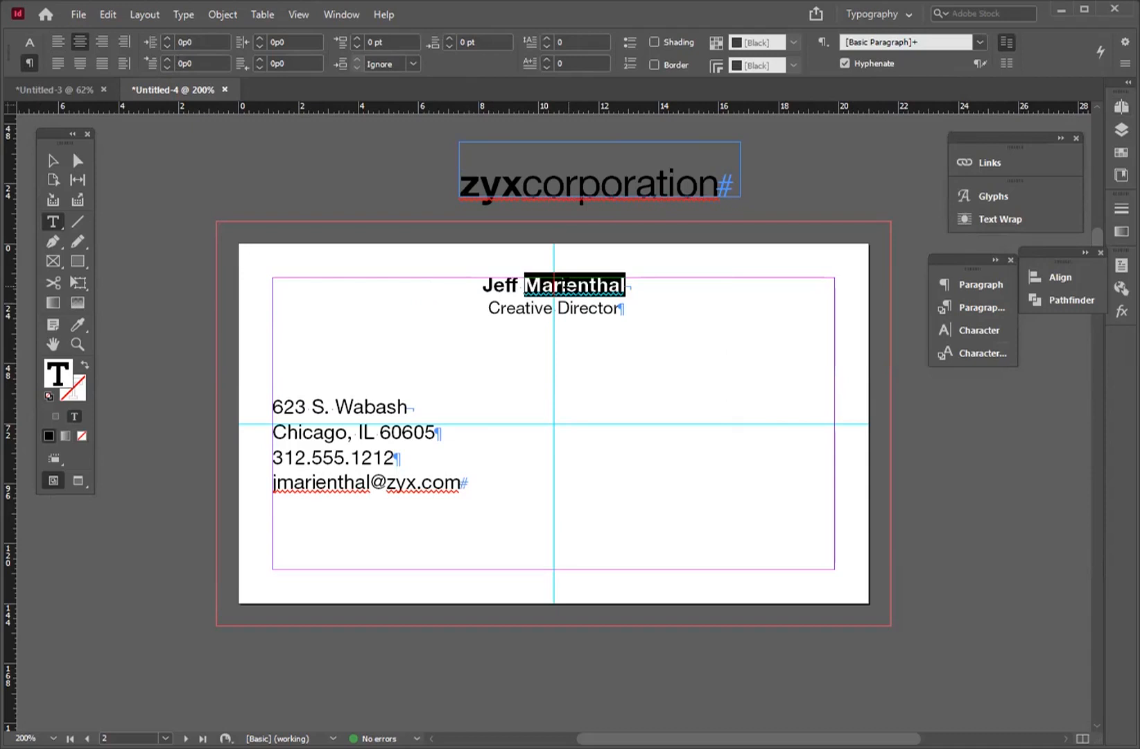
triple_click(544, 285)
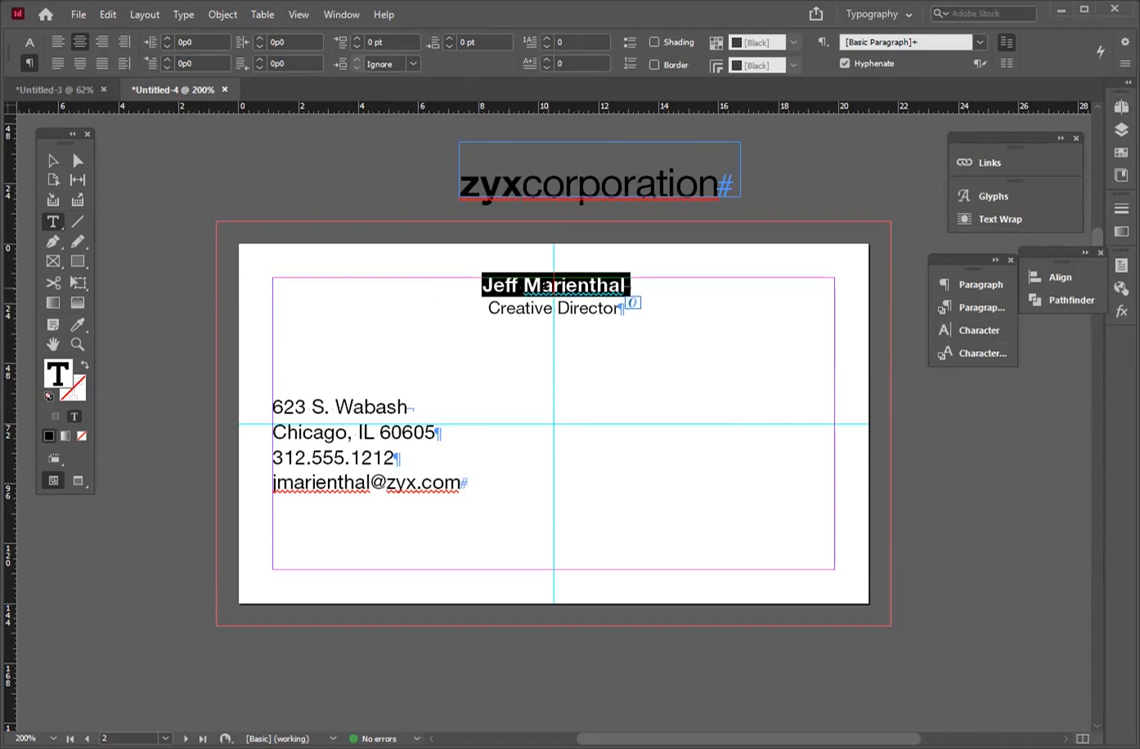
left_click(521, 285)
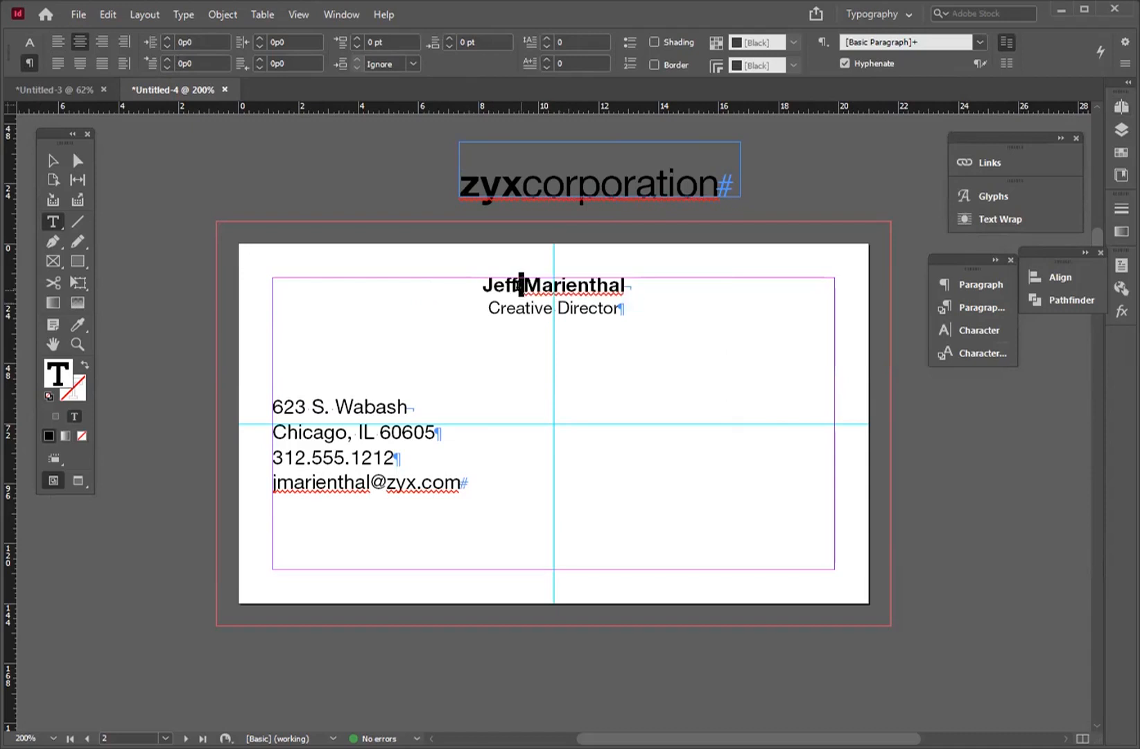
key("ctrl+a")
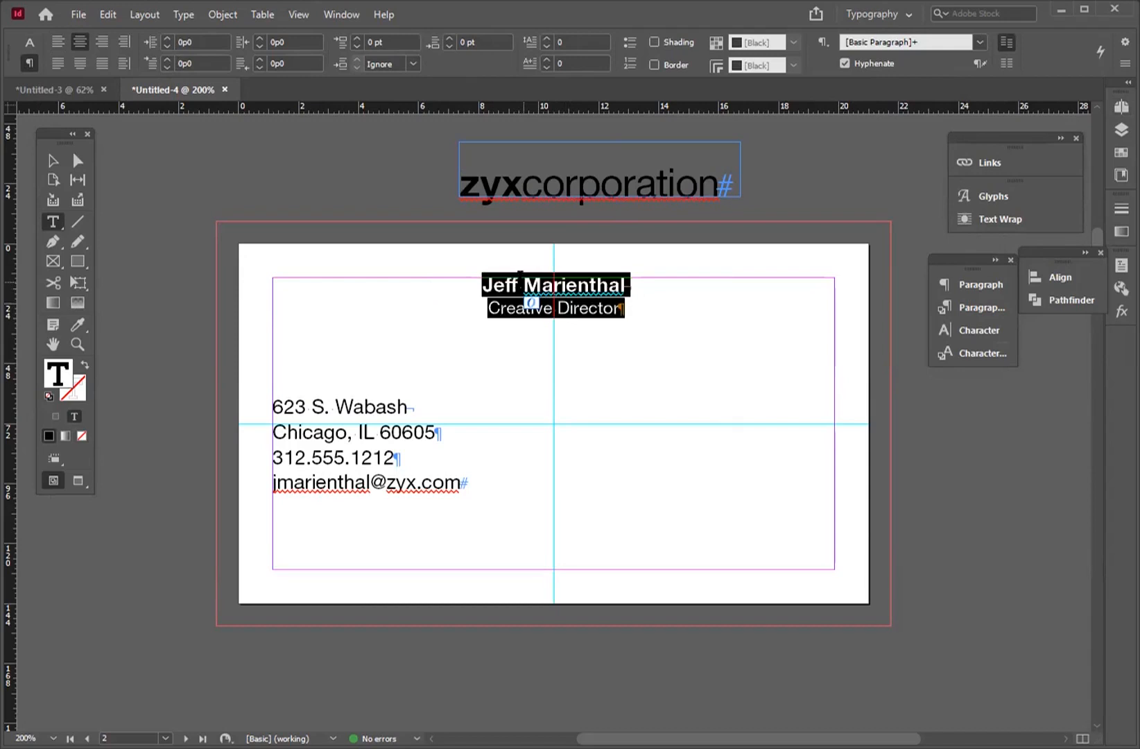
left_click(522, 285)
double_click(524, 285)
left_click(524, 285)
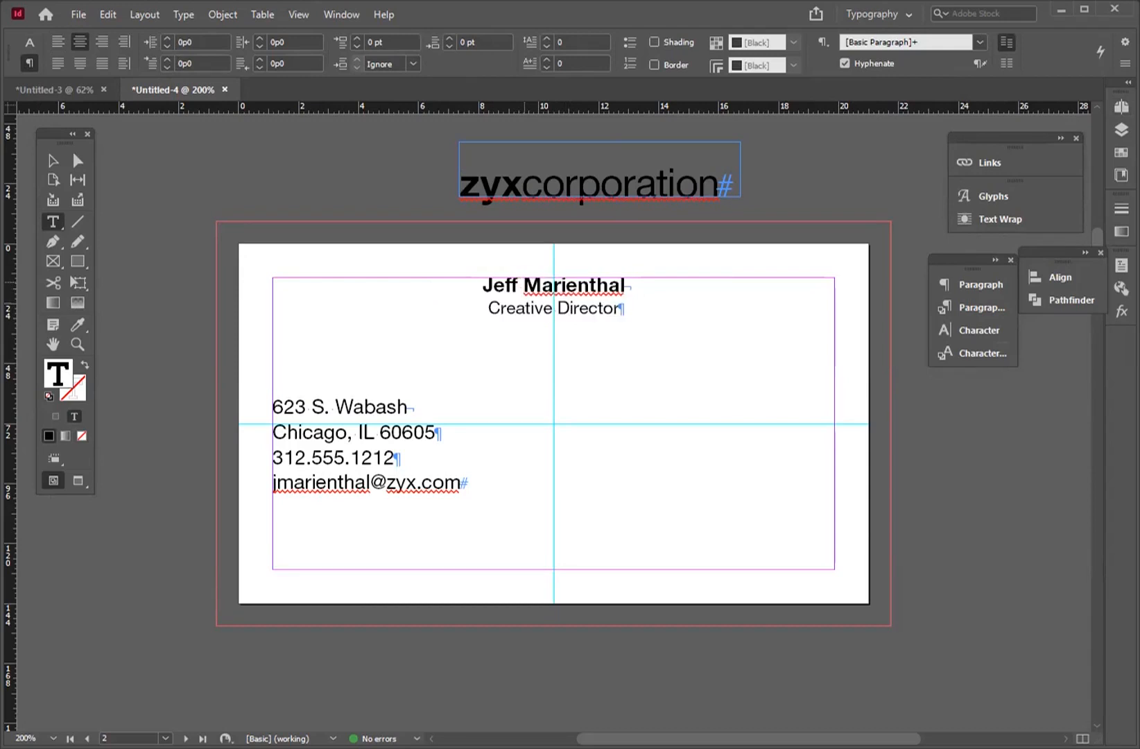
Step: Select all the text in the contact frame, and place the cursor in the job title line
double_click(553, 284)
triple_click(554, 285)
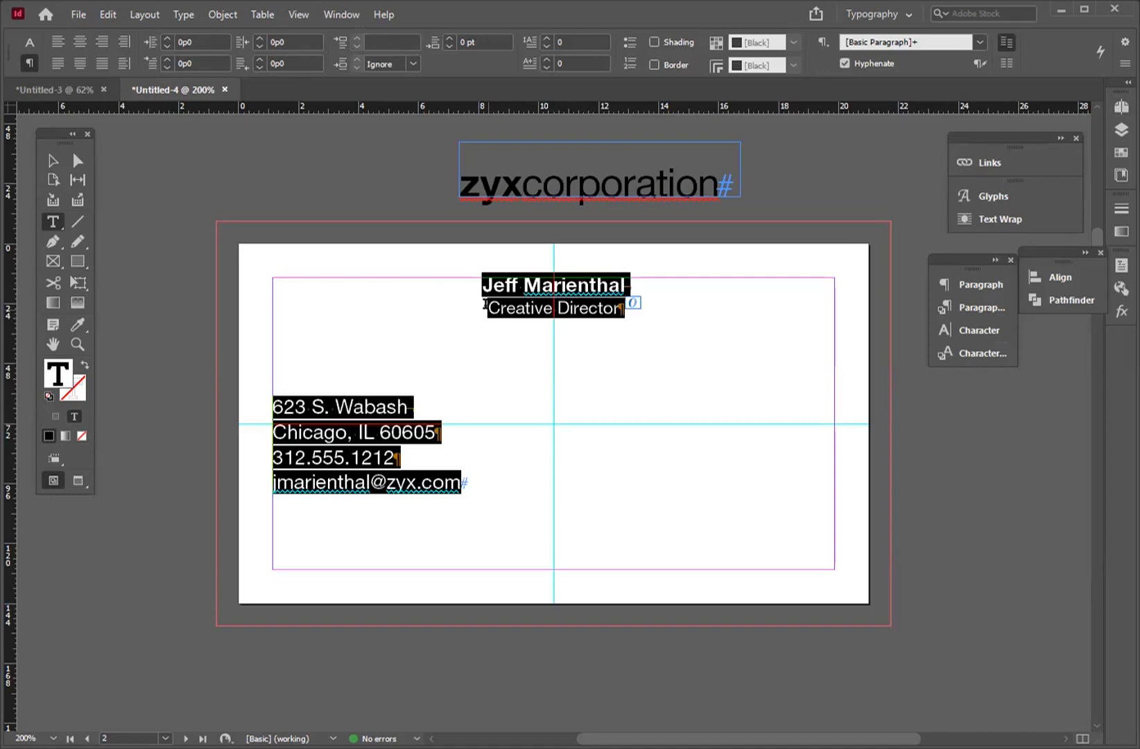
left_click(416, 488)
key("ctrl+a")
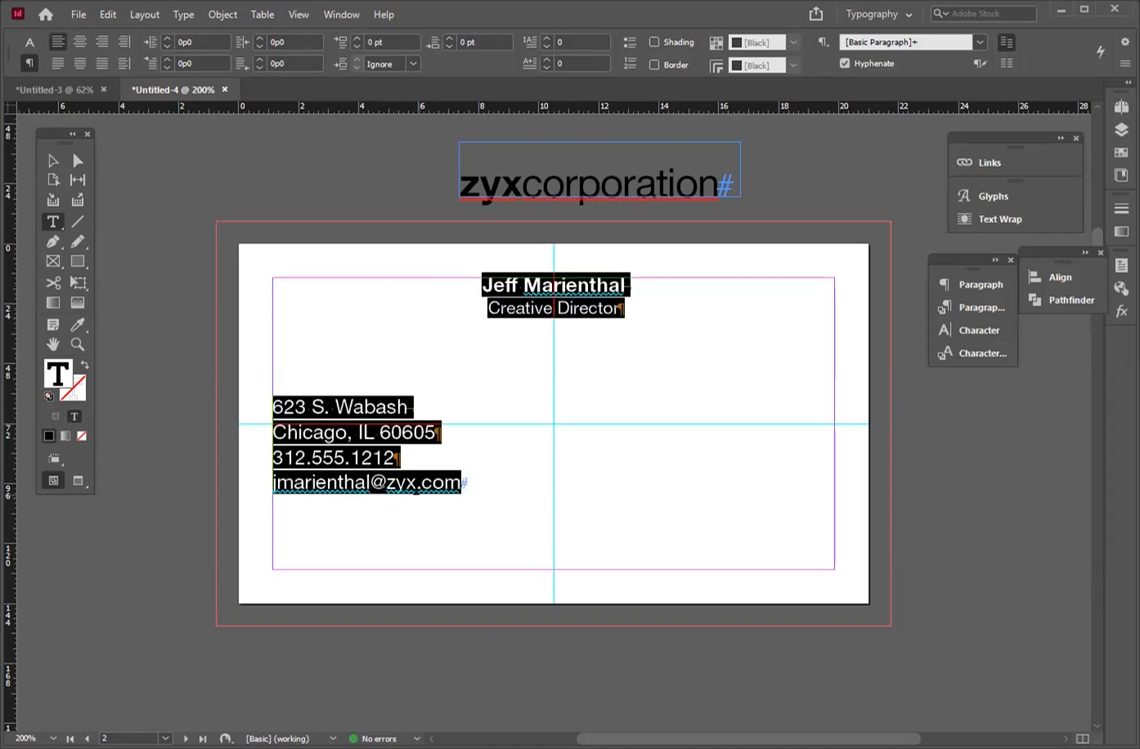
left_click(533, 308)
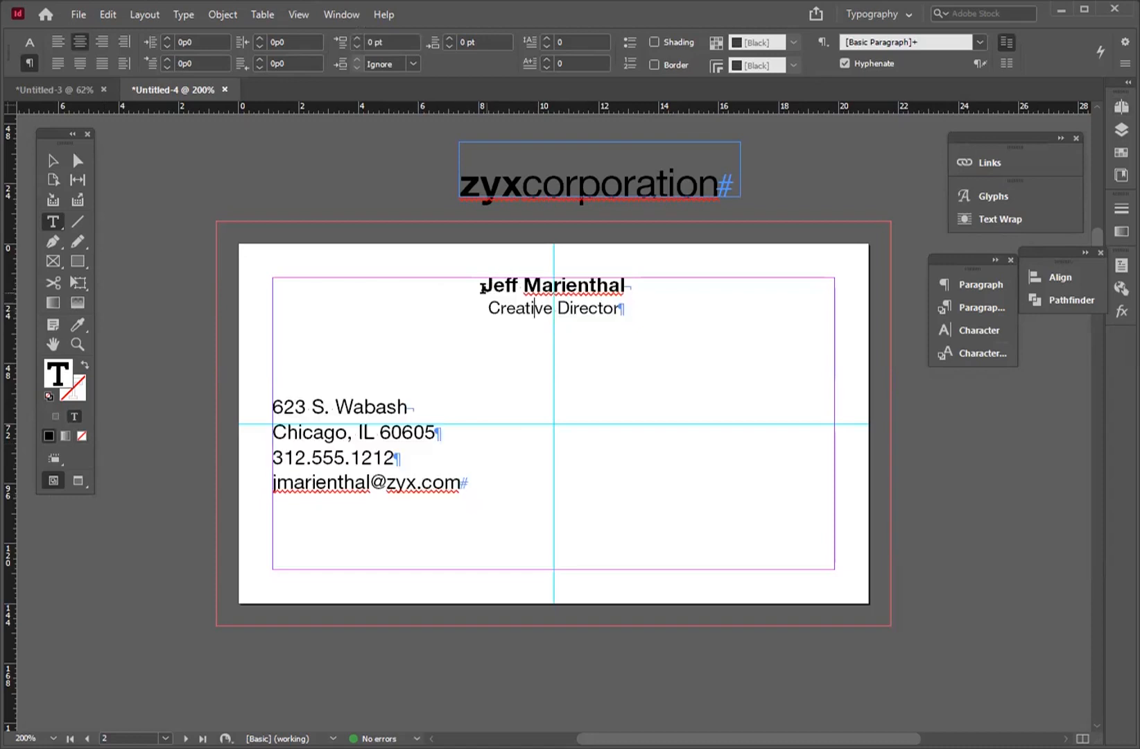
Step: Copy the zyxcorporation text from the pasteboard into a new paragraph above the name in the contact frame
double_click(545, 177)
key("ctrl+c")
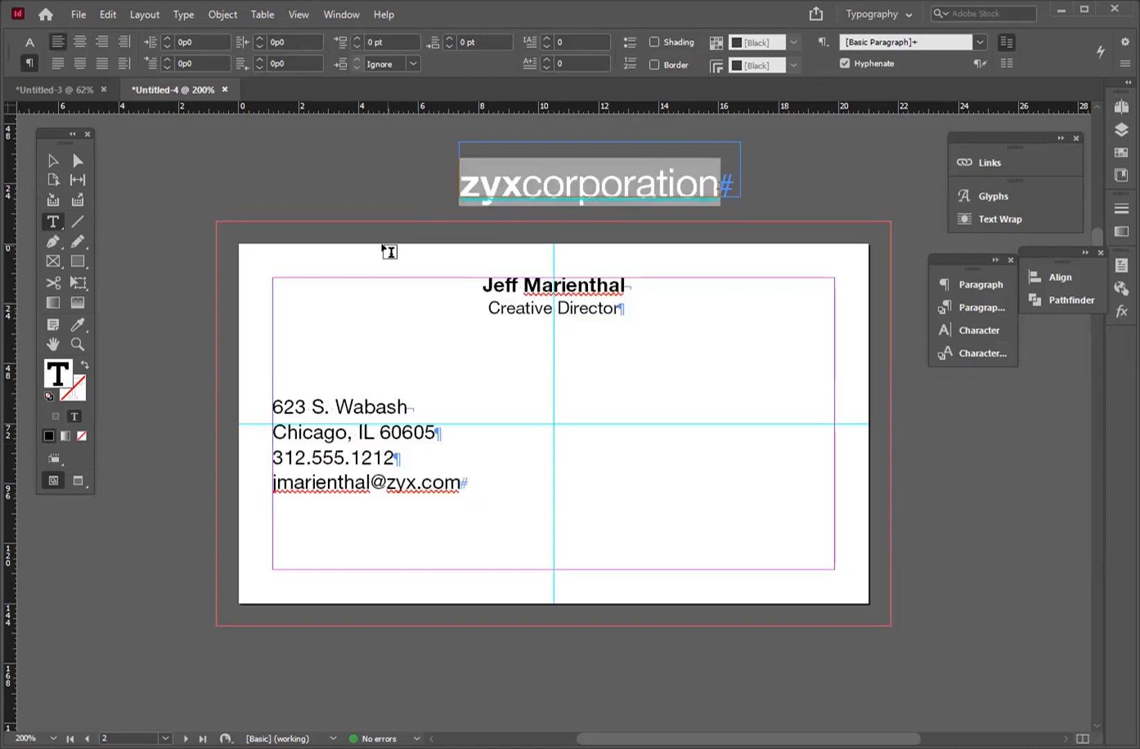
left_click(478, 285)
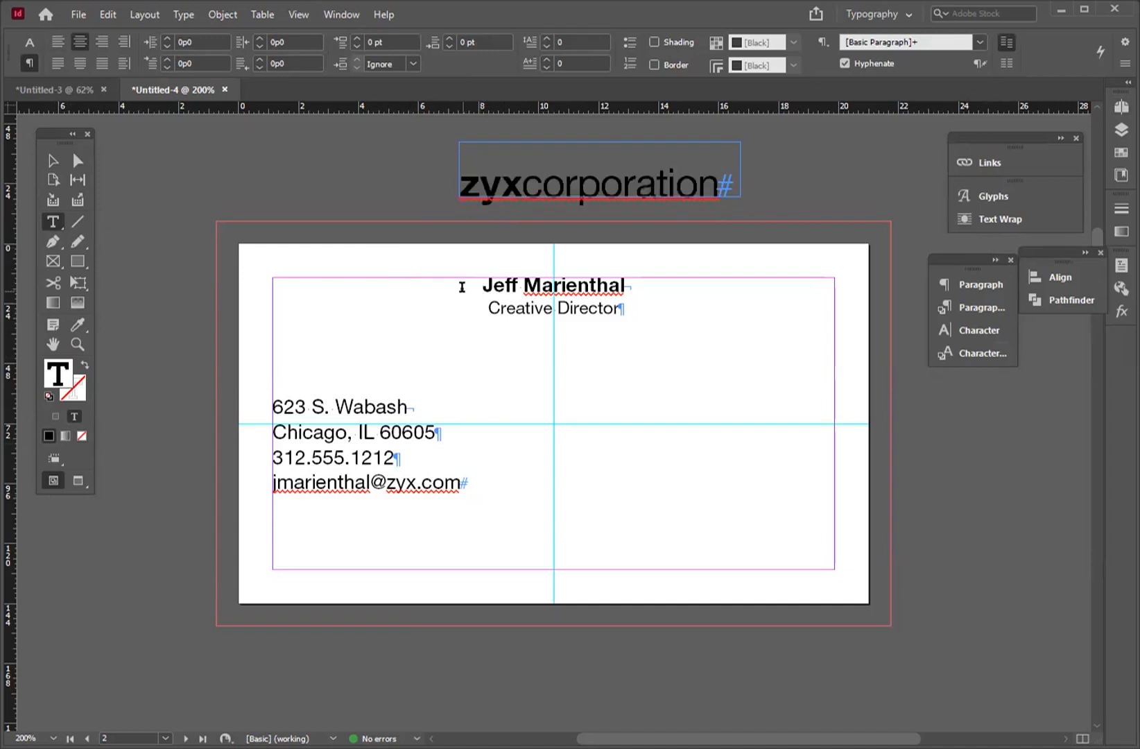
key("Return")
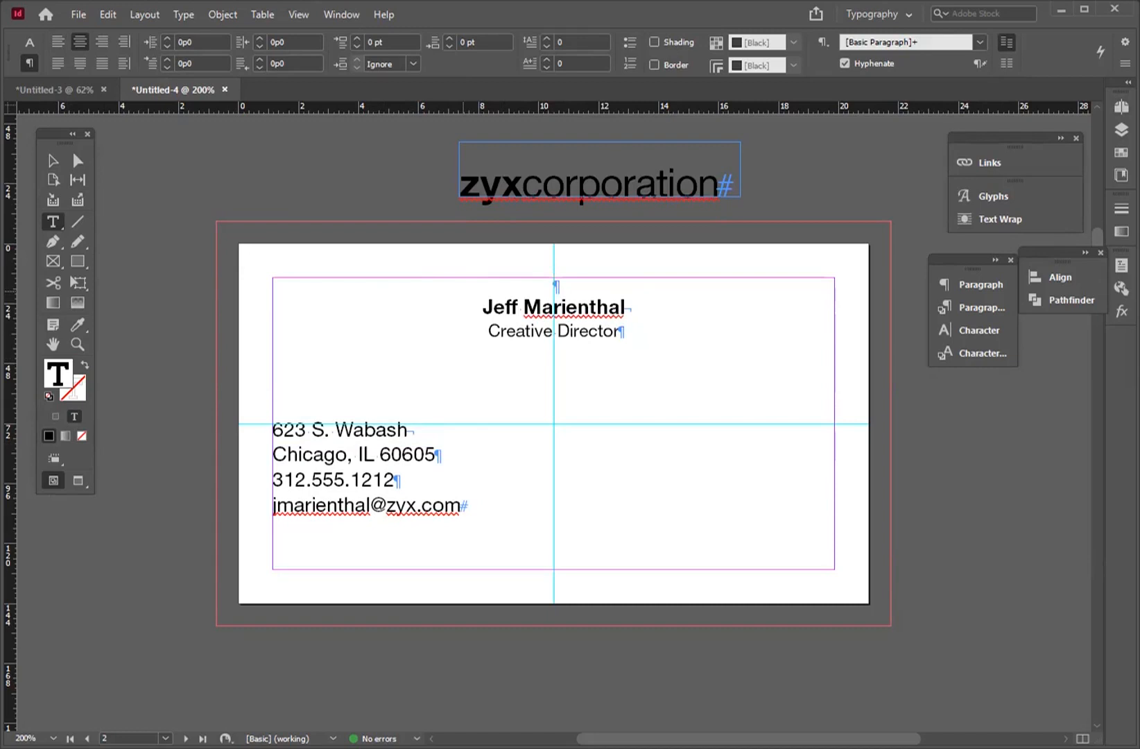
key("ctrl+v")
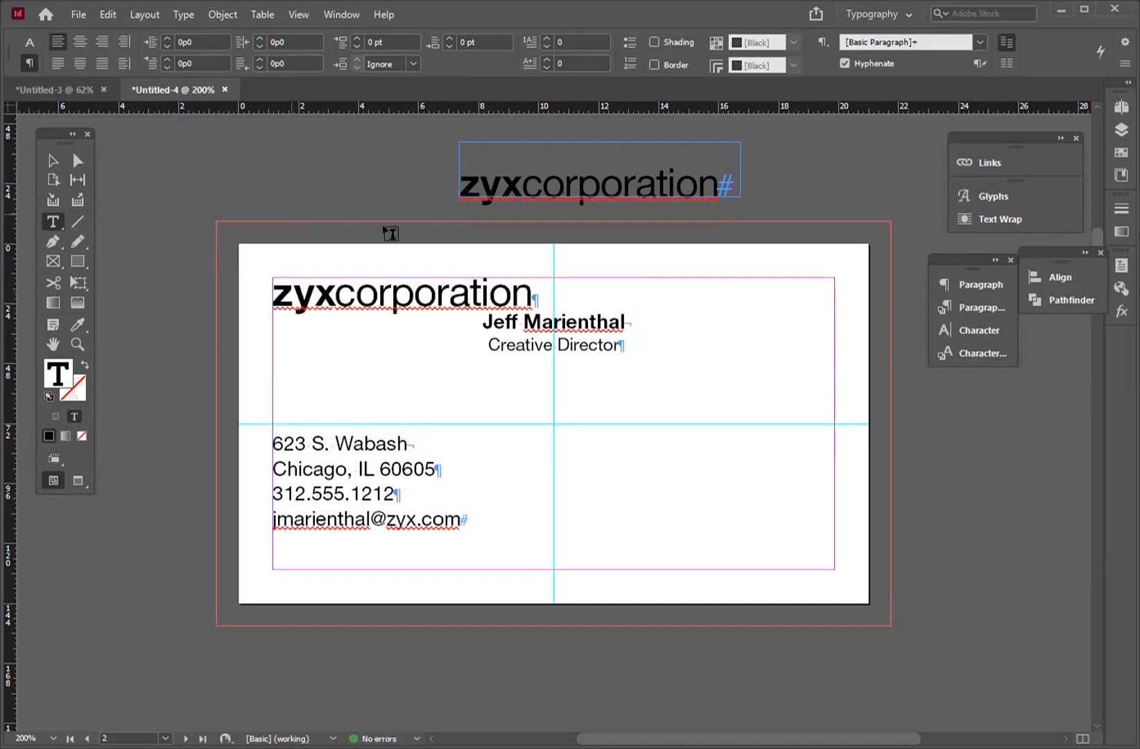
Step: Centre the pasted zyxcorporation line within the contact frame
left_click(392, 292)
left_click(979, 284)
left_click(763, 302)
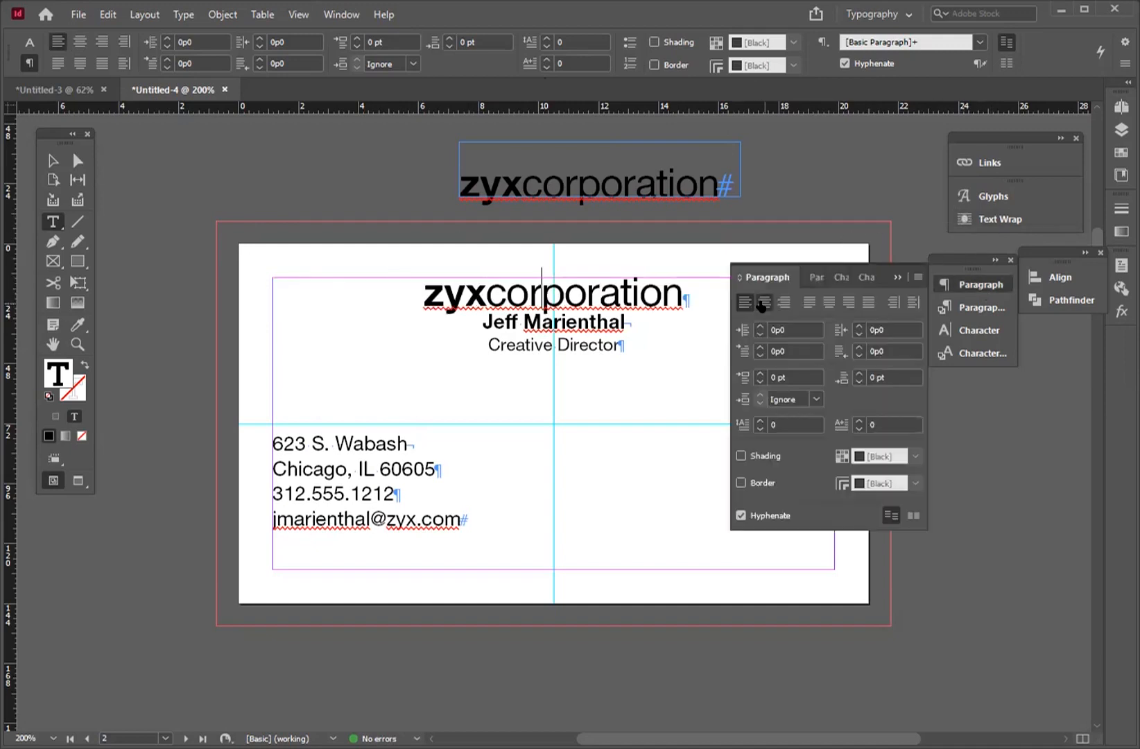
Step: Set the zyxcorporation line in the contact frame to a type size of 24 pt with 16 pt leading
double_click(554, 278)
left_click(554, 282)
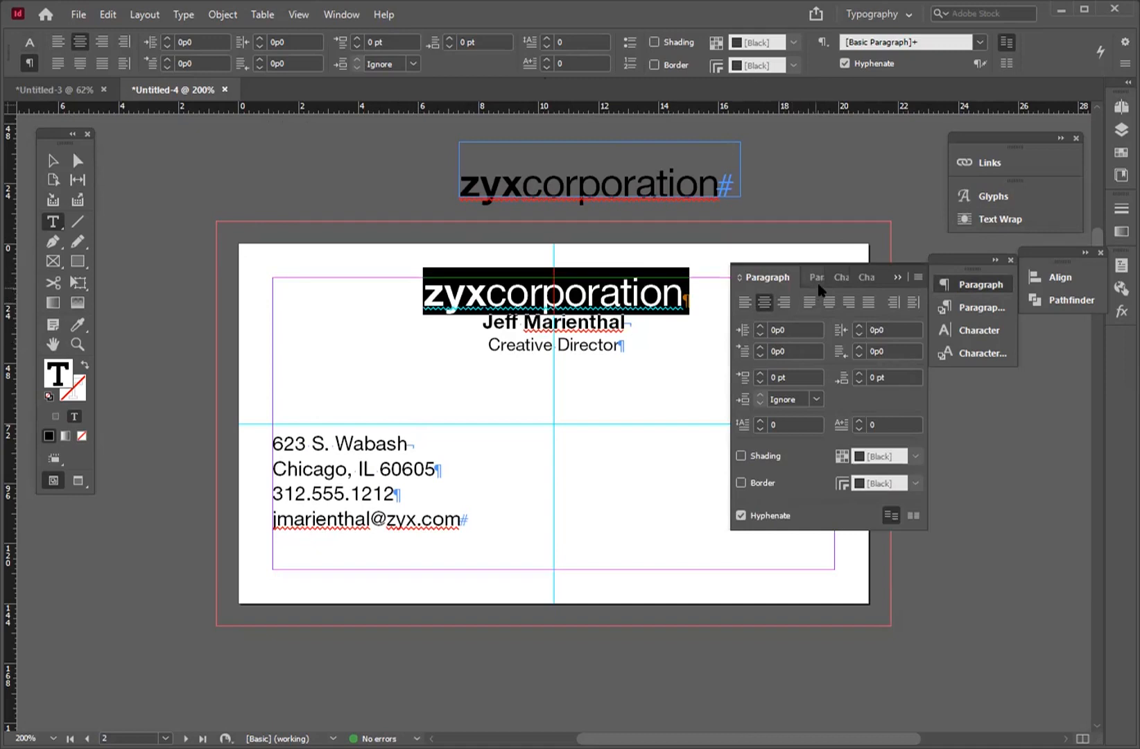
left_click(840, 278)
left_click(788, 348)
type("24")
left_click(877, 345)
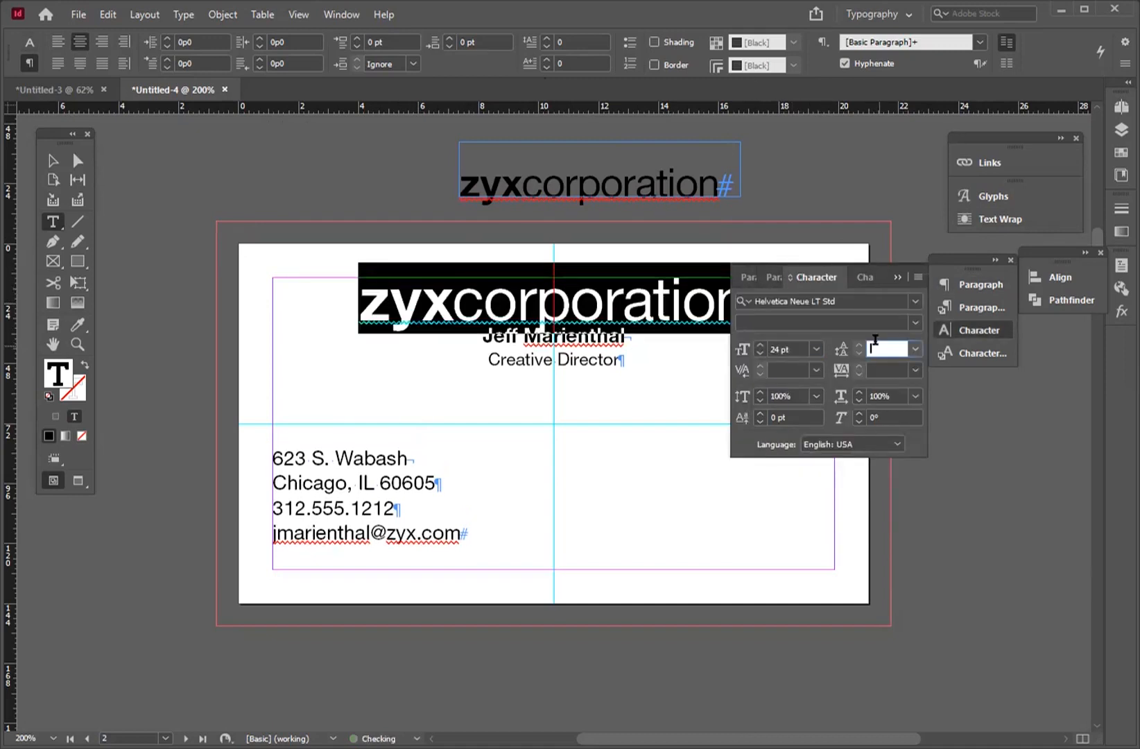
type("16")
key("Tab")
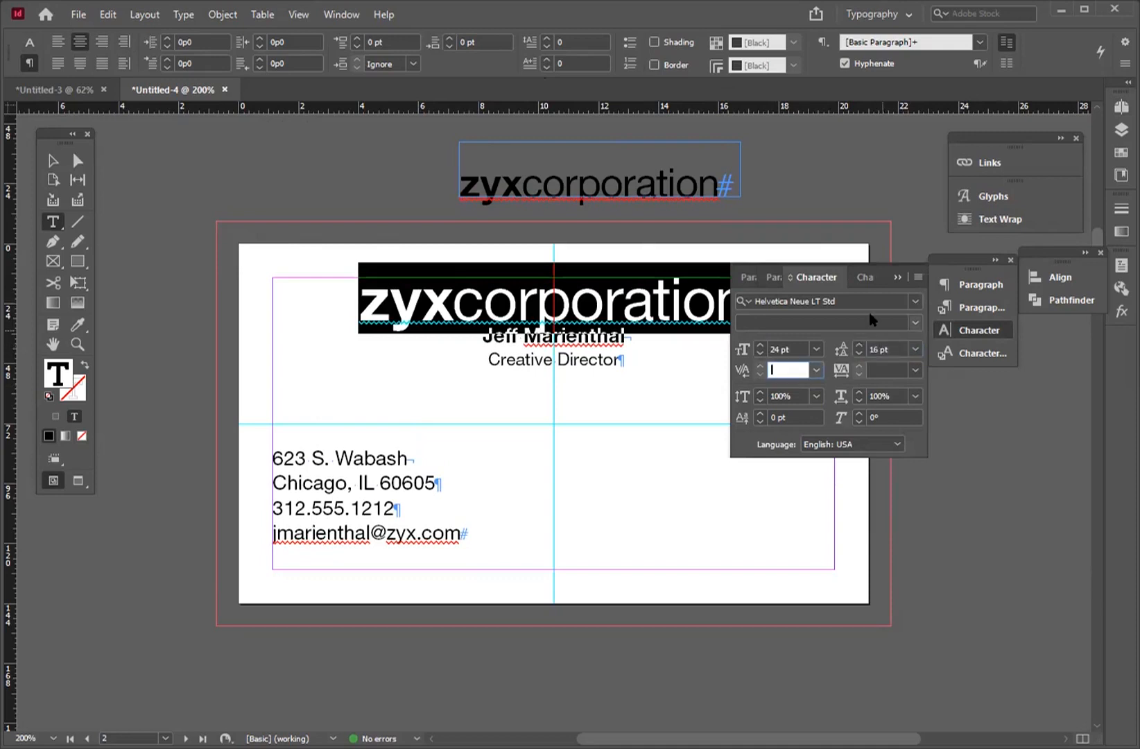
left_click(897, 277)
key("ctrl+space")
left_click_drag(463, 241, 740, 356)
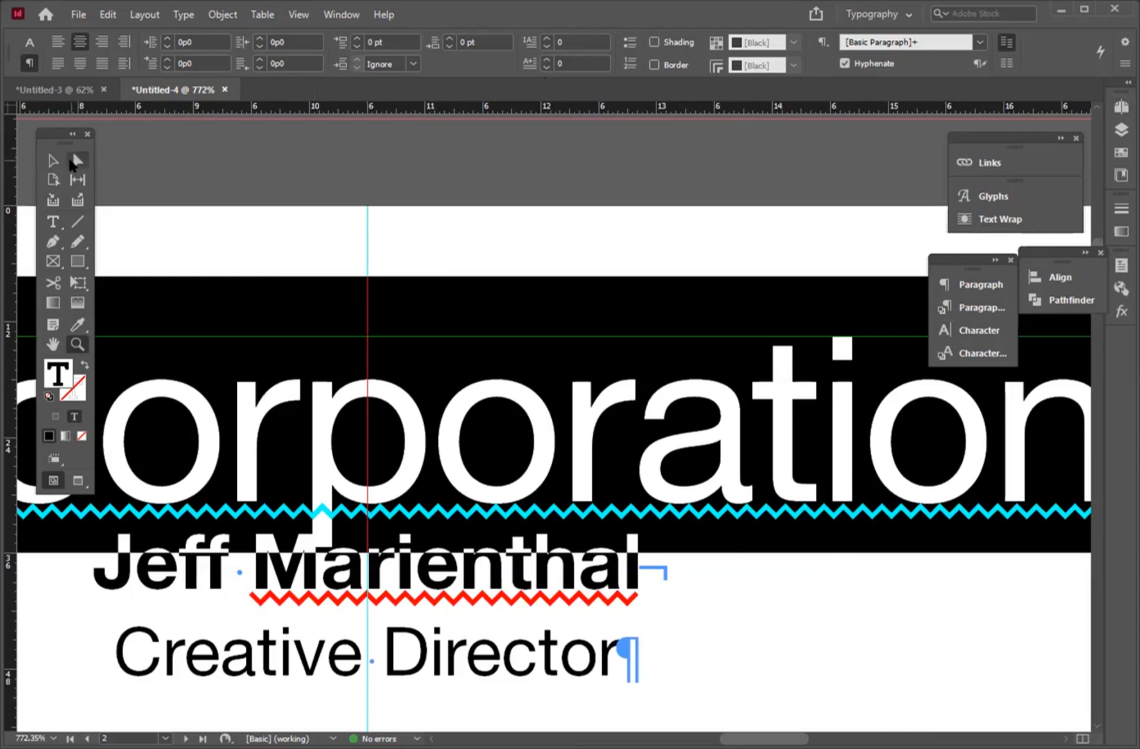
Step: Open the contact frame's baseline options and set the first baseline offset to Cap Height
left_click(53, 160)
double_click(494, 377)
double_click(494, 377)
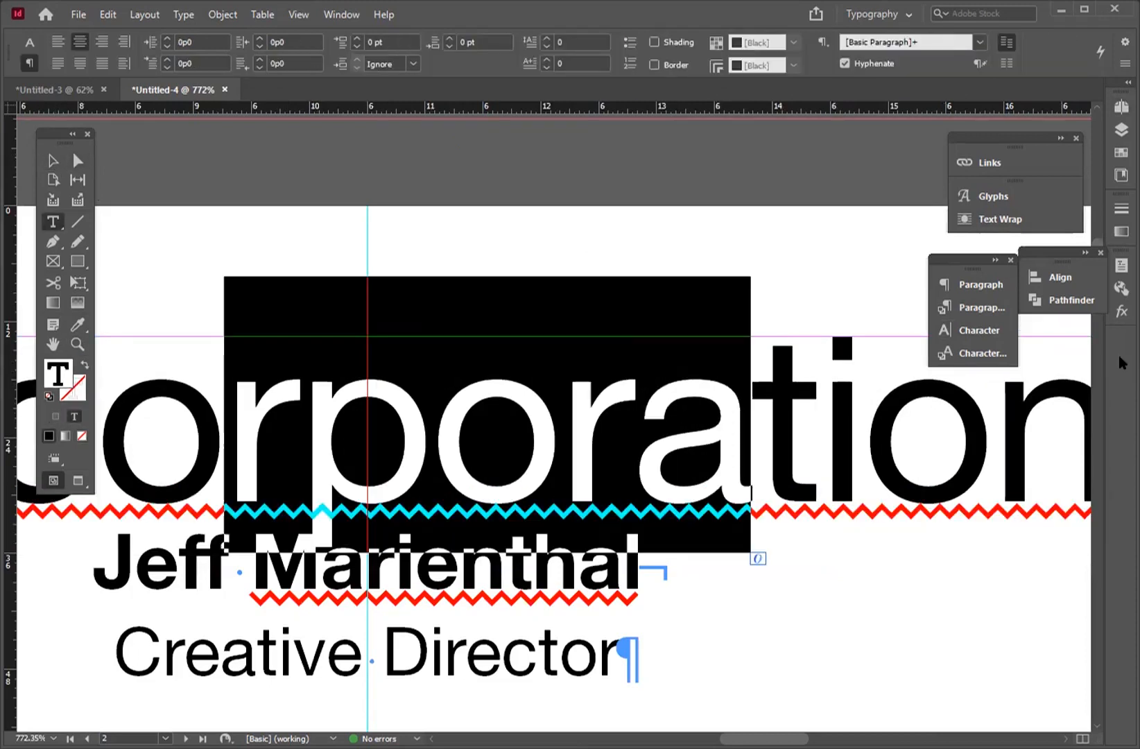
key("ctrl+b")
key("Down")
key("Down")
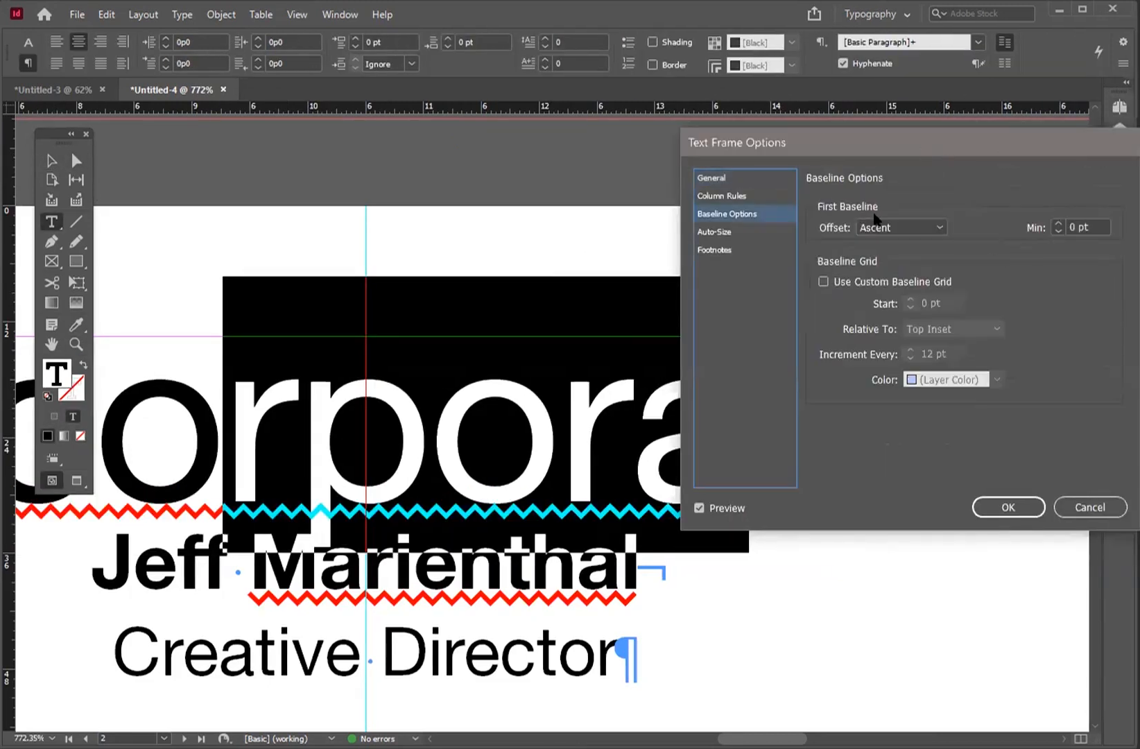
left_click(886, 228)
left_click(885, 261)
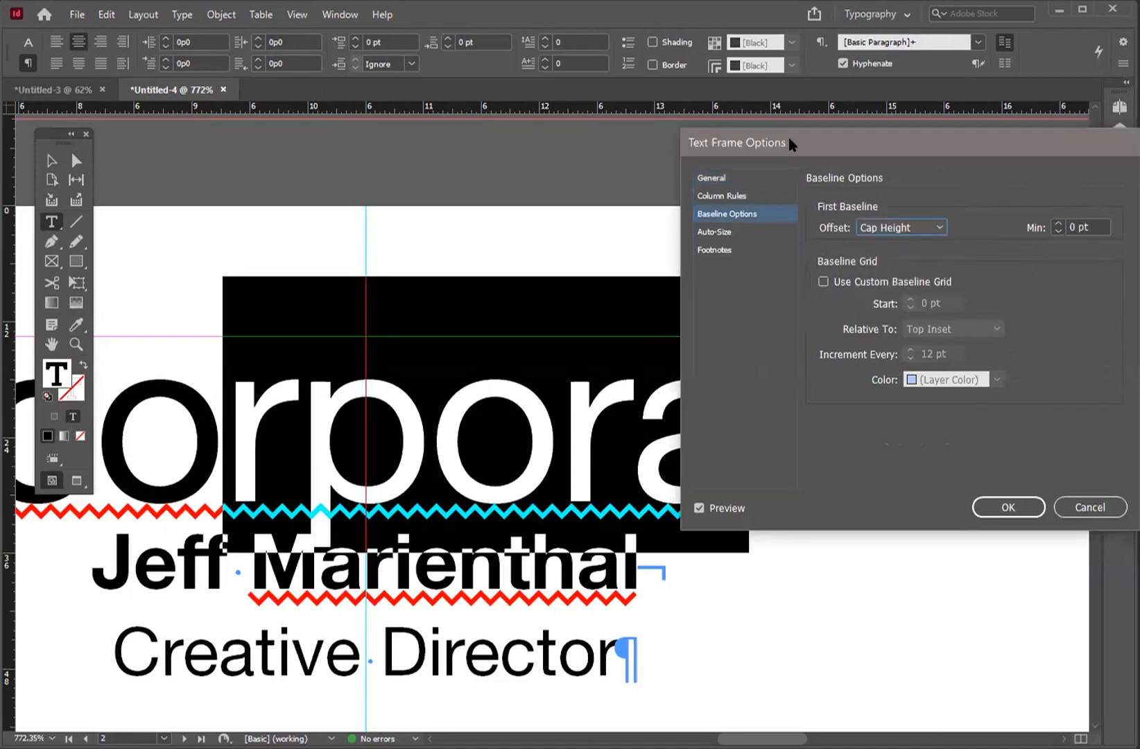
left_click_drag(790, 144, 910, 258)
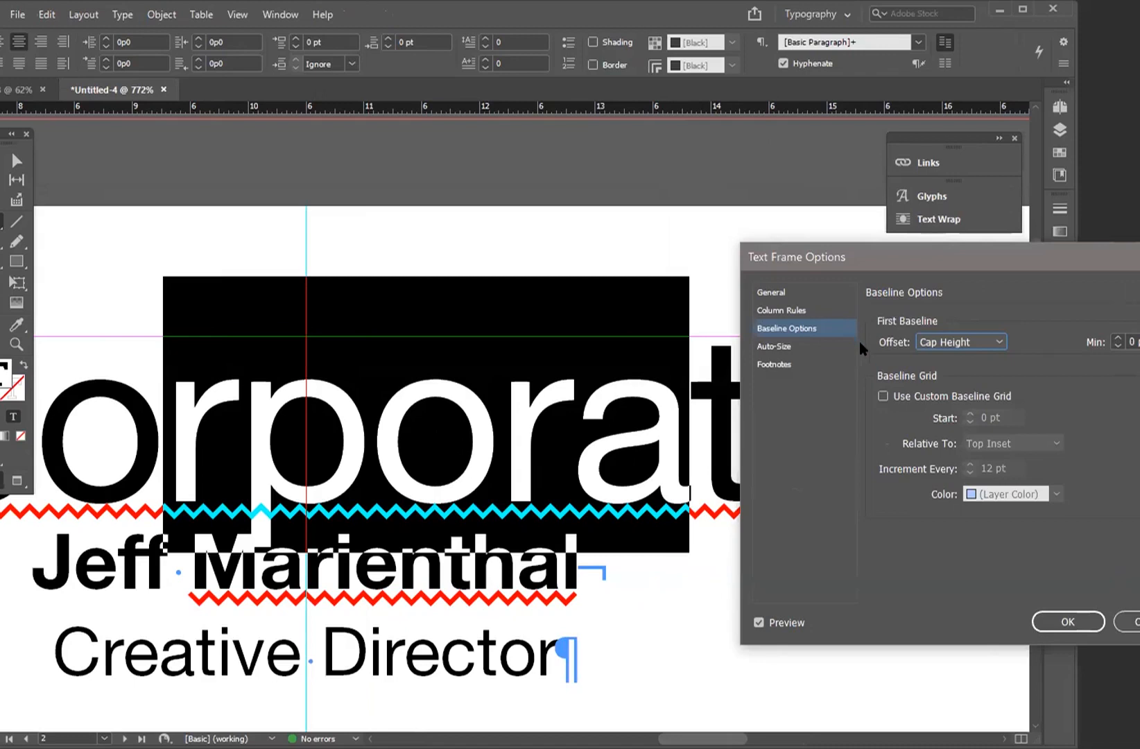
left_click_drag(764, 258, 622, 236)
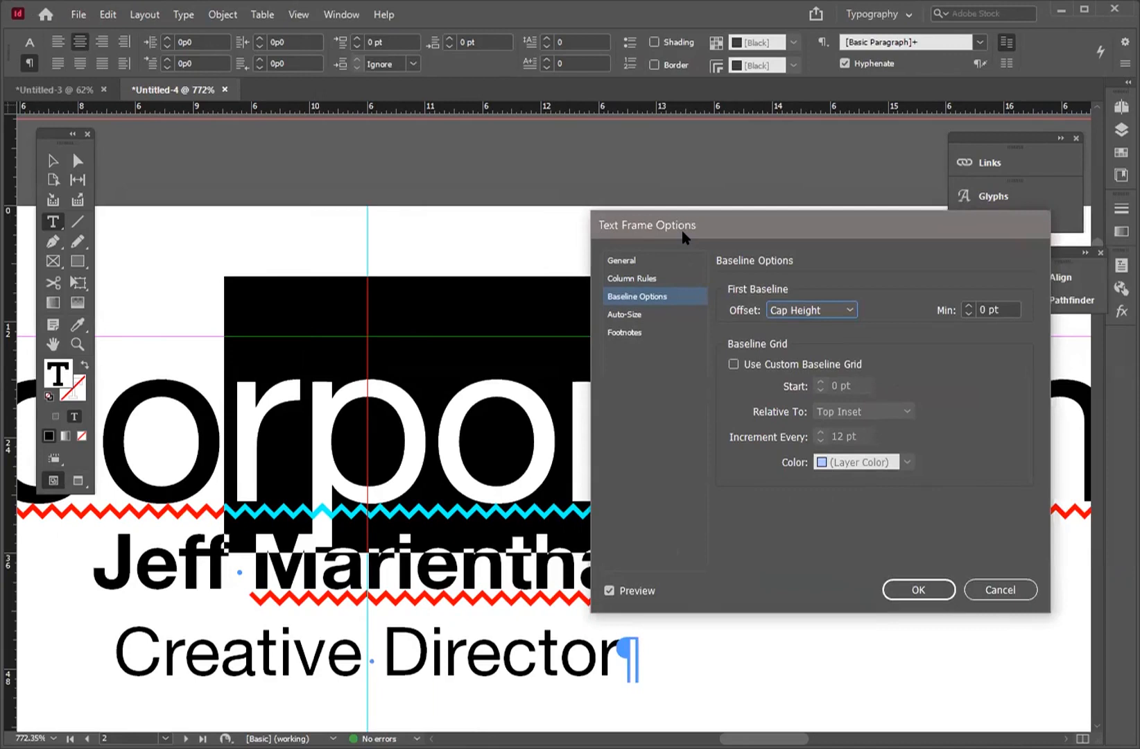
left_click_drag(684, 237, 609, 447)
Step: Try x Height as the contact frame's first baseline offset
left_click(718, 523)
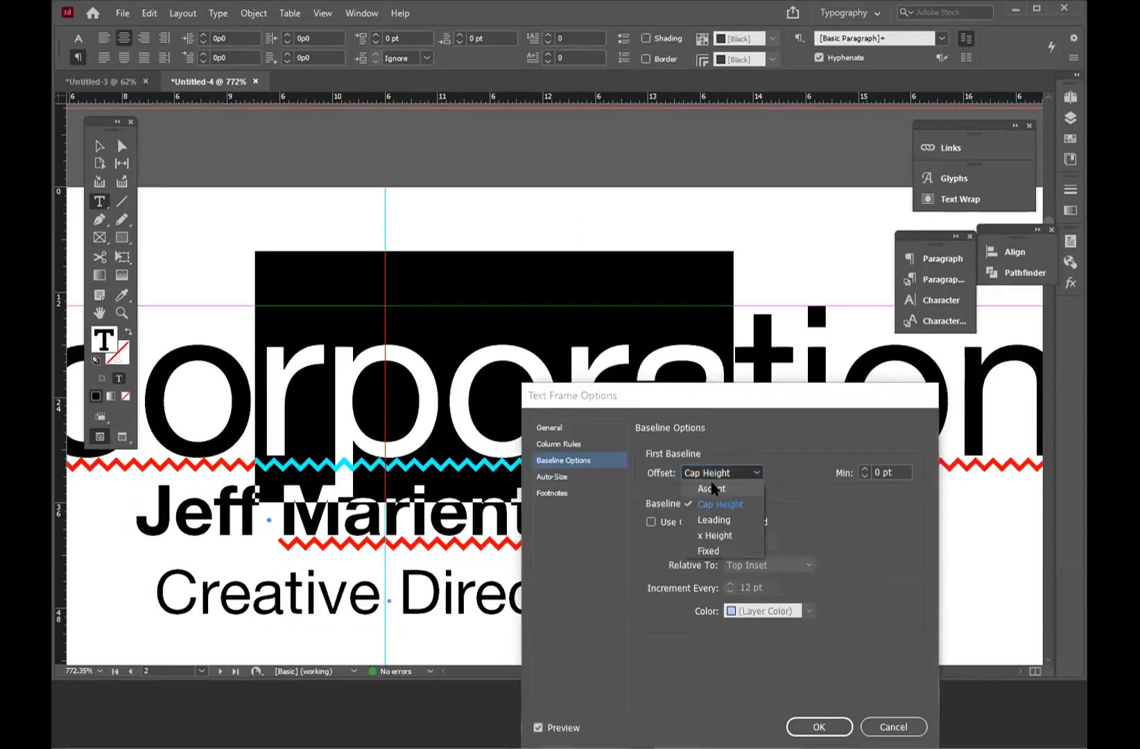
left_click(712, 489)
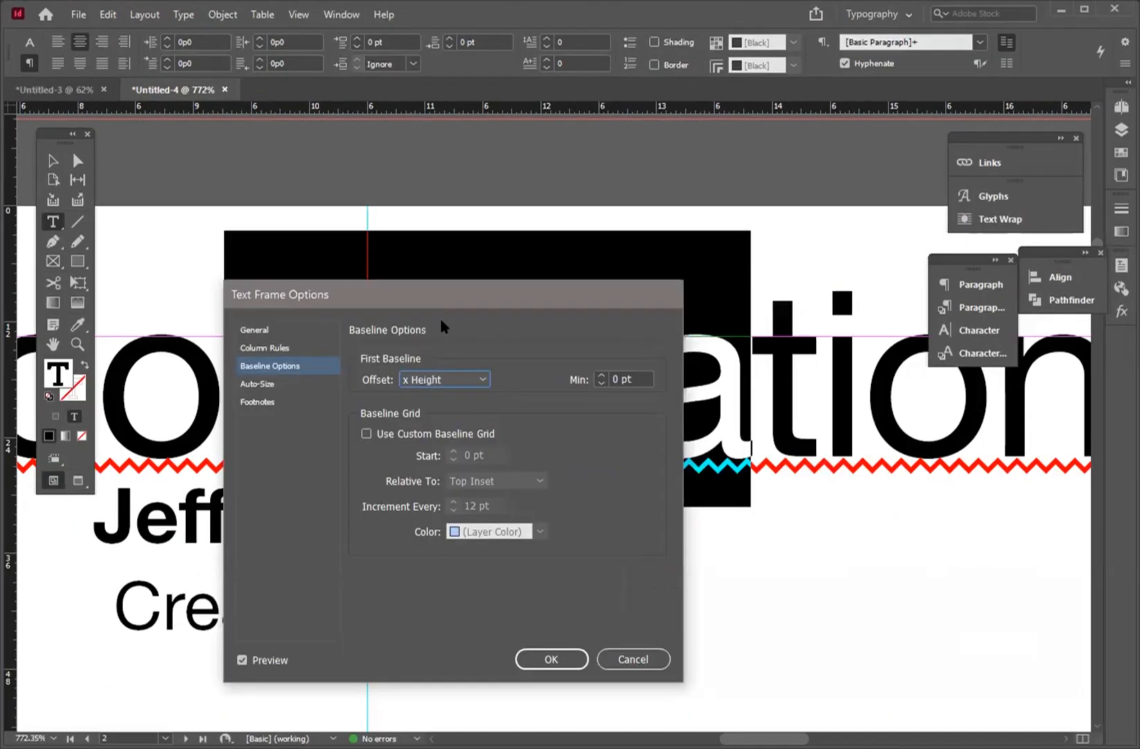
left_click_drag(482, 299, 677, 250)
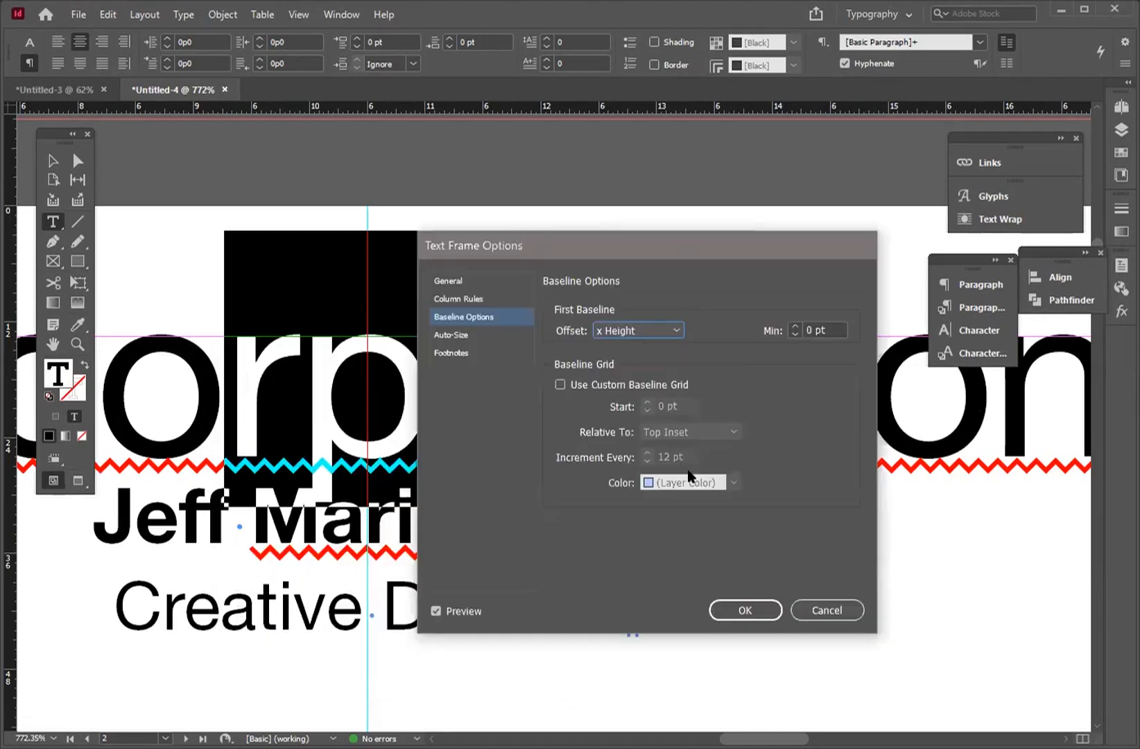
left_click_drag(601, 242, 251, 159)
Step: Set the contact frame's first baseline offset to Leading and apply the frame options
left_click(279, 248)
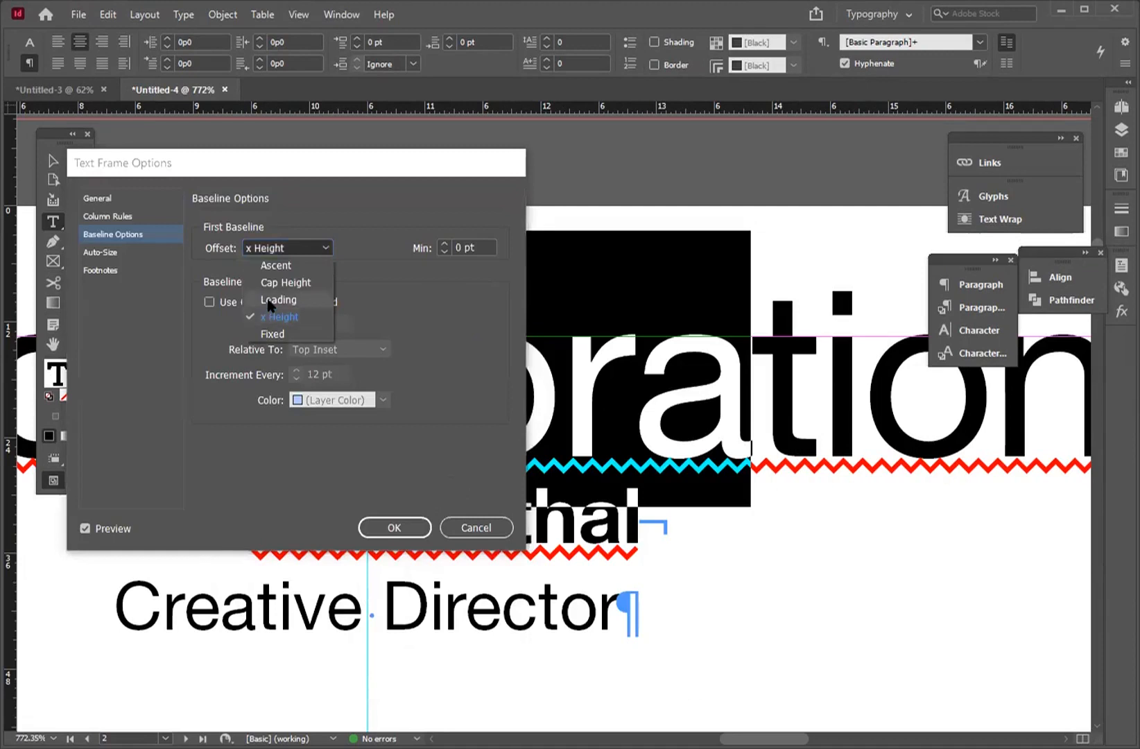
left_click(272, 300)
left_click_drag(254, 159, 279, 200)
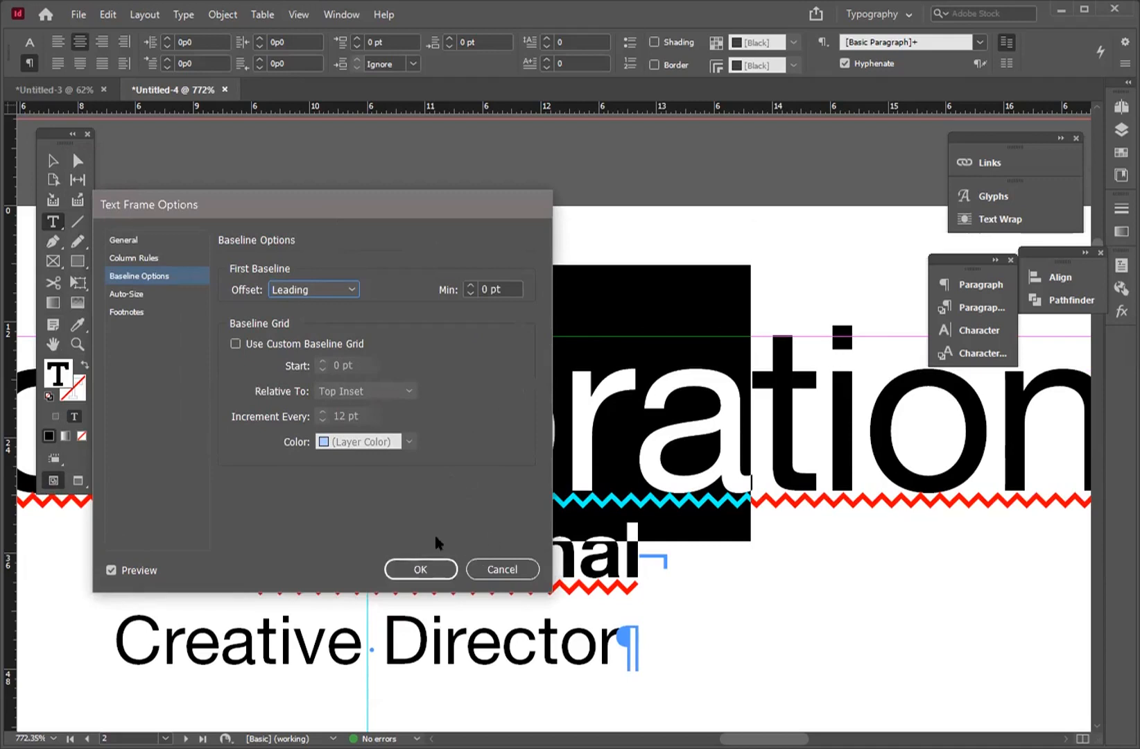
left_click(416, 568)
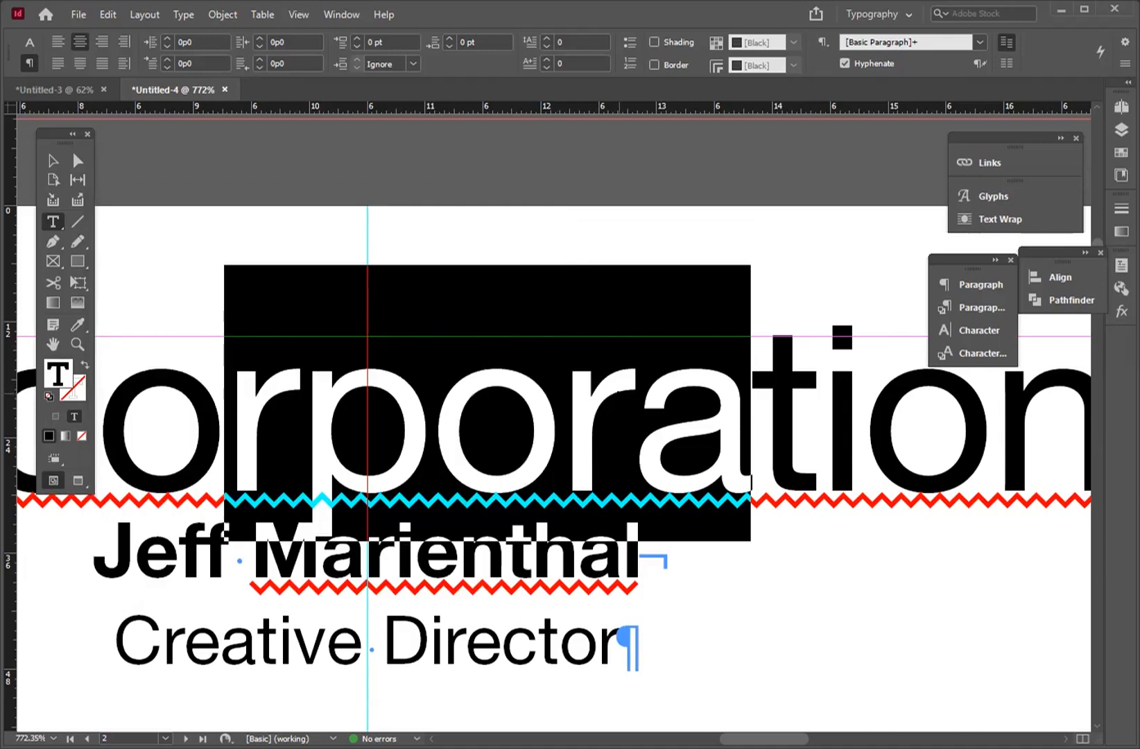
Step: Set the space before the name and job title paragraph to 33 pt
key("ctrl+0")
left_click_drag(553, 289, 518, 291)
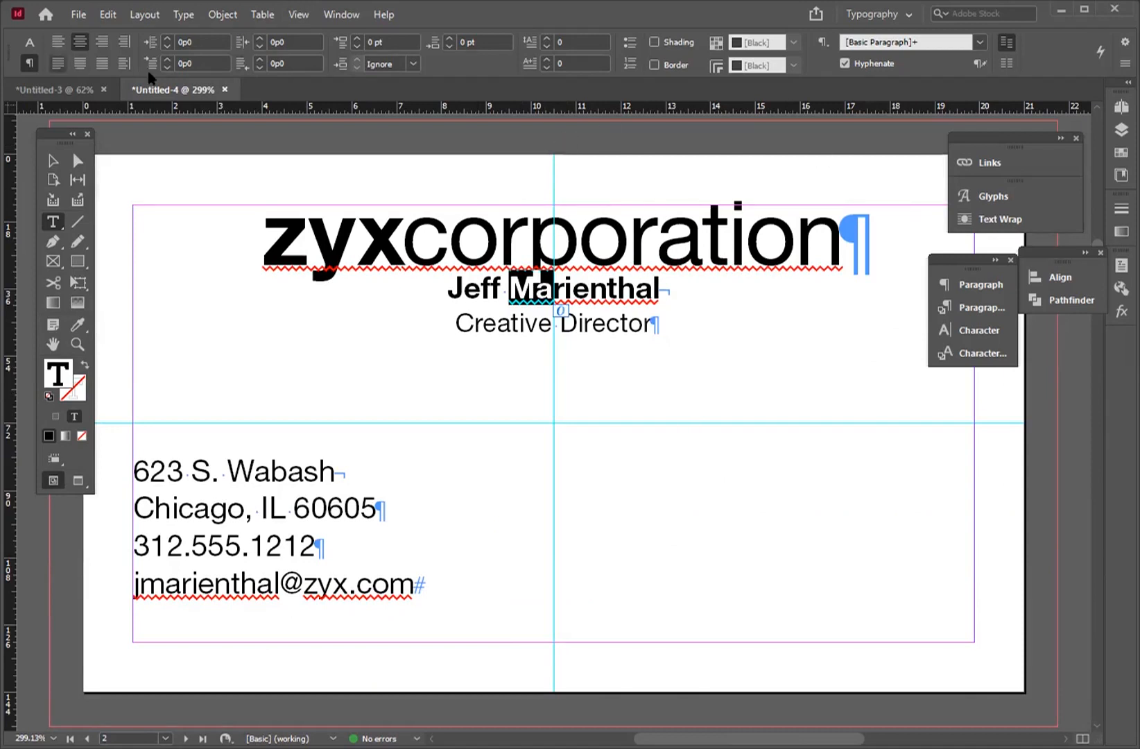
left_click(978, 330)
left_click(961, 285)
left_click(966, 286)
left_click(967, 288)
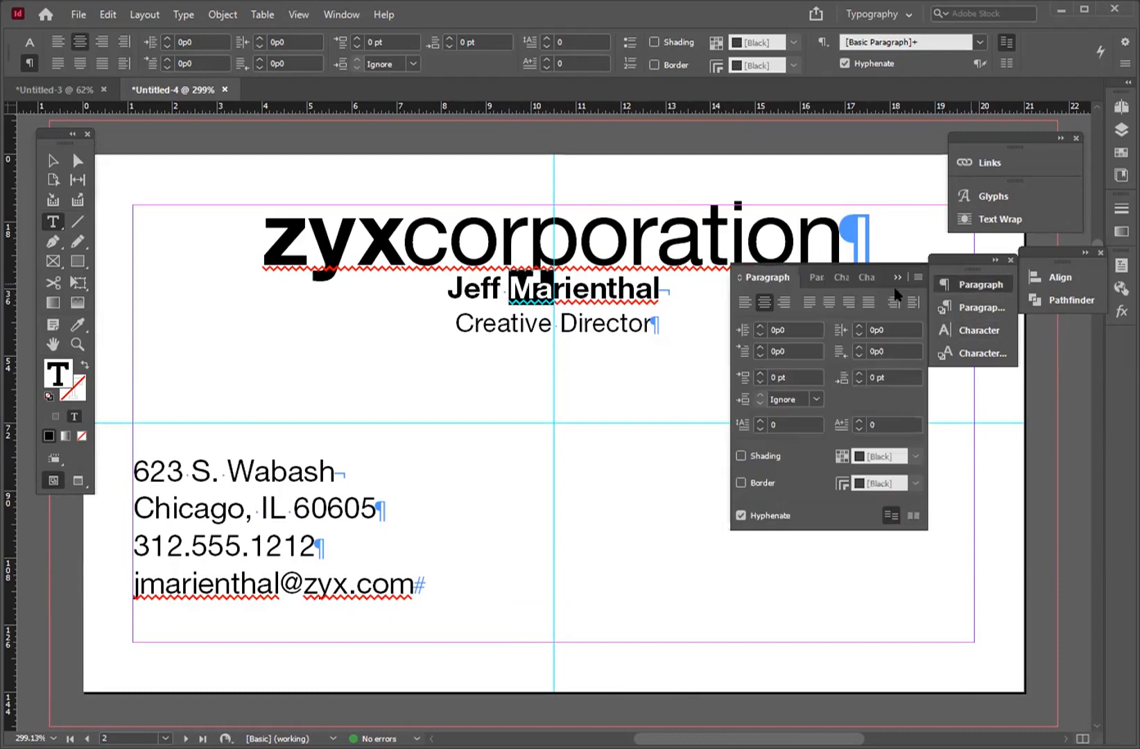
left_click(759, 373)
left_click(759, 373)
left_click(759, 373)
left_click(758, 373)
left_click(759, 373)
left_click(758, 373)
left_click(759, 373)
left_click(758, 373)
left_click(759, 373)
left_click(759, 374)
left_click(759, 373)
left_click(759, 373)
left_click(759, 373)
left_click(759, 373)
left_click(759, 374)
left_click(758, 373)
left_click(759, 373)
left_click(759, 374)
left_click(759, 373)
left_click(759, 373)
left_click(759, 373)
left_click(758, 374)
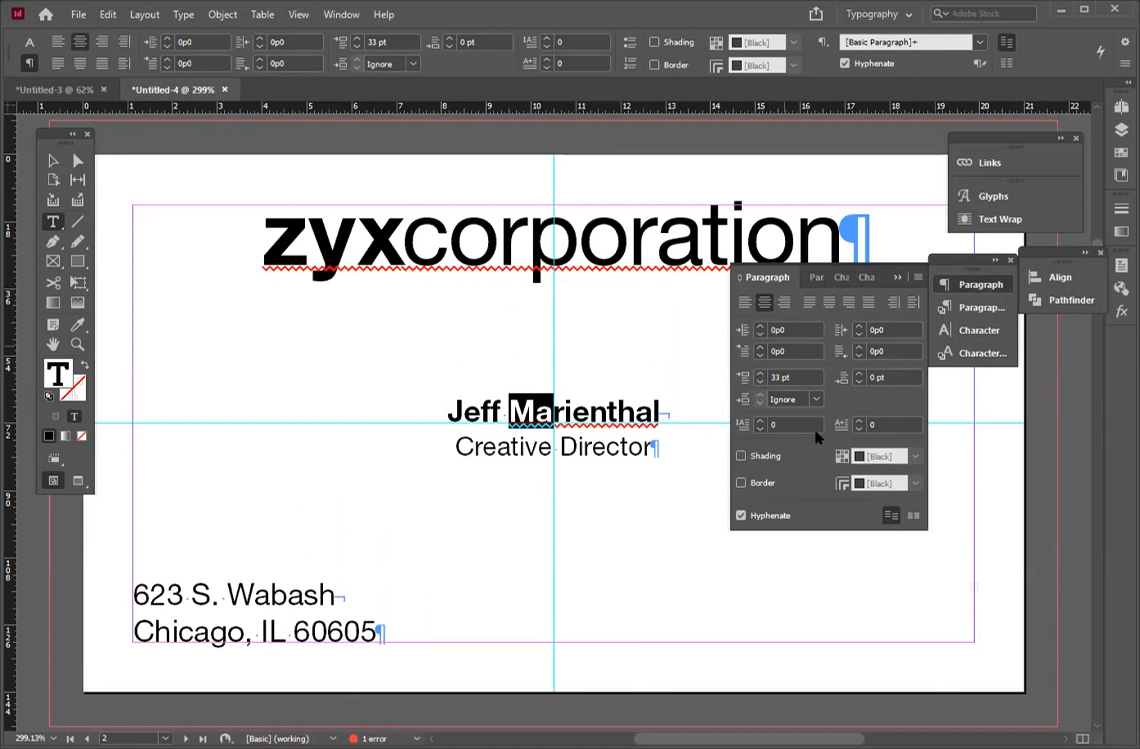
left_click(897, 276)
Step: Extend the contact frame's bottom edge well below the page so it holds all the contact lines
left_click_drag(182, 595, 311, 632)
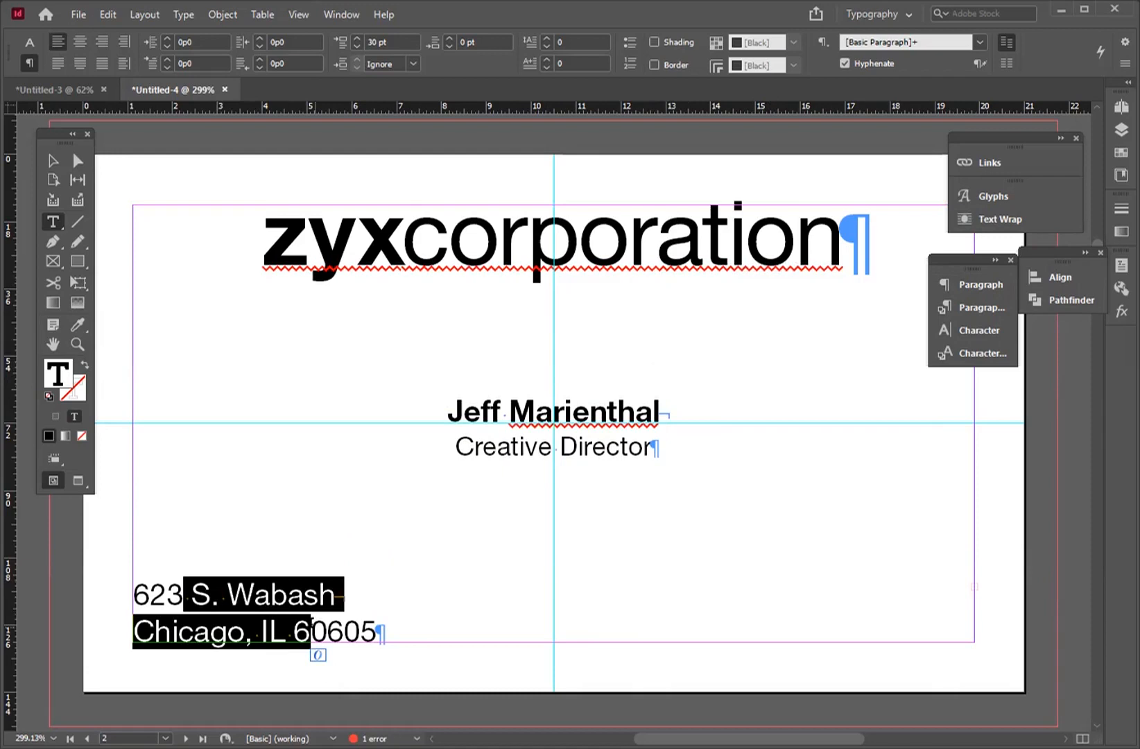
triple_click(952, 629)
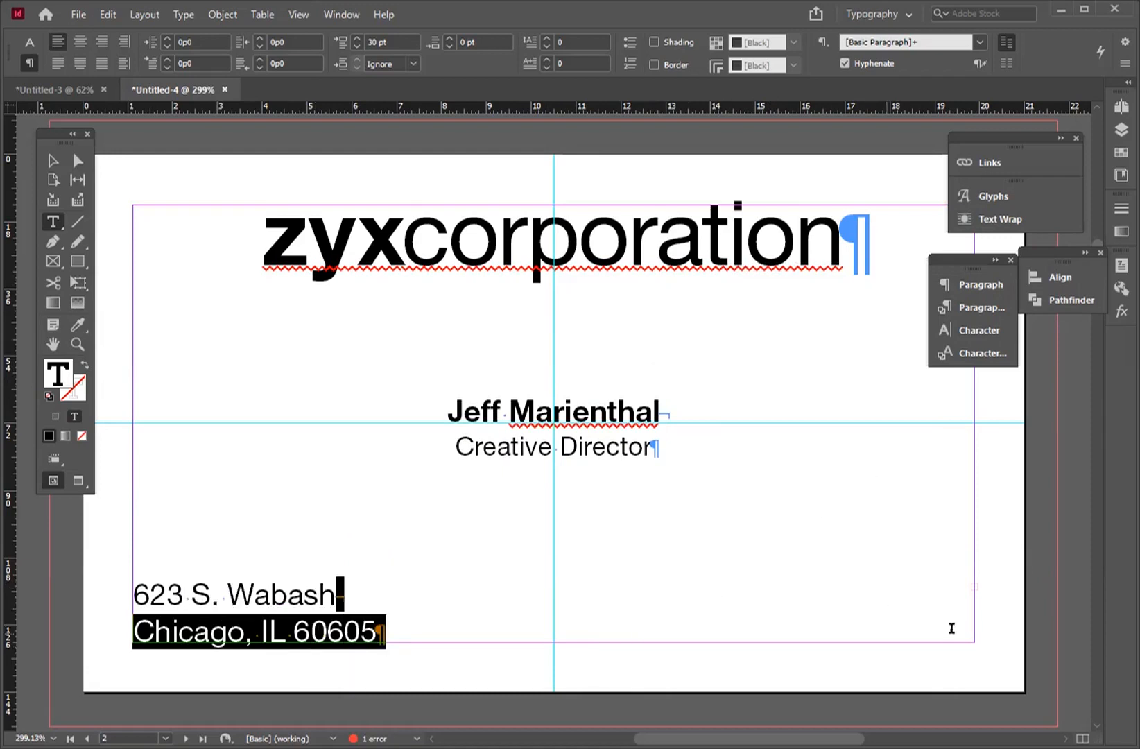
left_click(52, 161)
scroll(389, 378, "down", 3)
left_click_drag(551, 450, 552, 478)
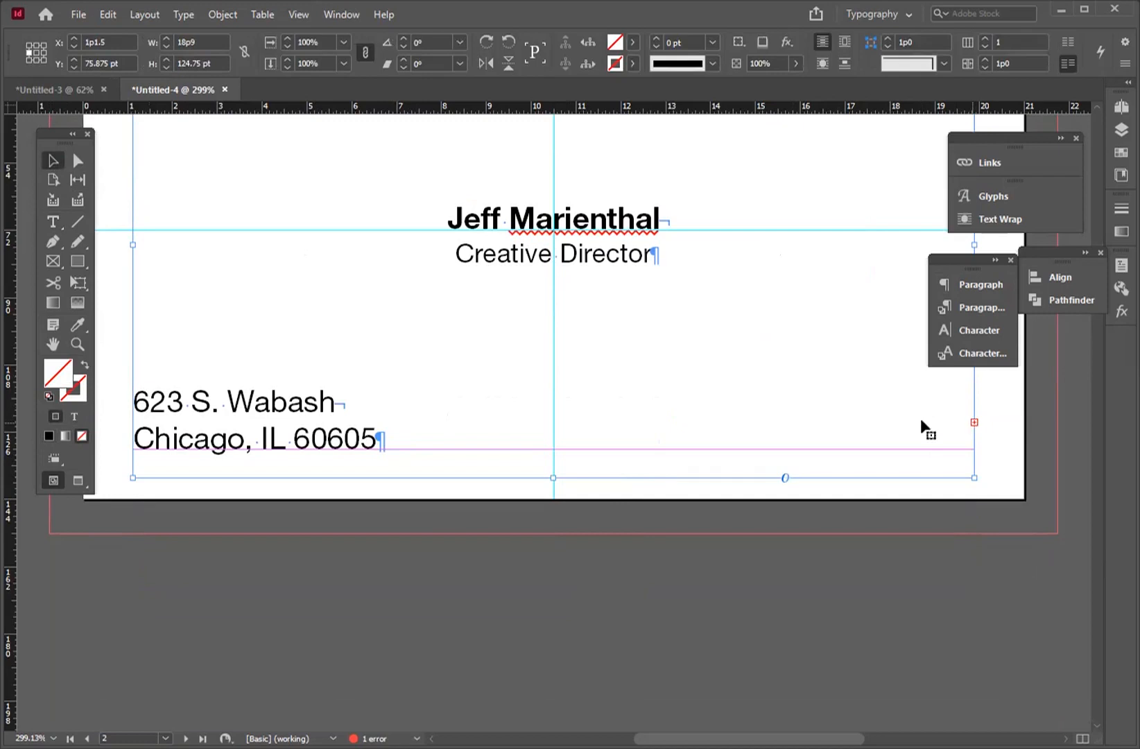
left_click_drag(552, 478, 561, 642)
Step: Move the phone number to the end of the street address line after a tab, removing the leftover line break
double_click(283, 476)
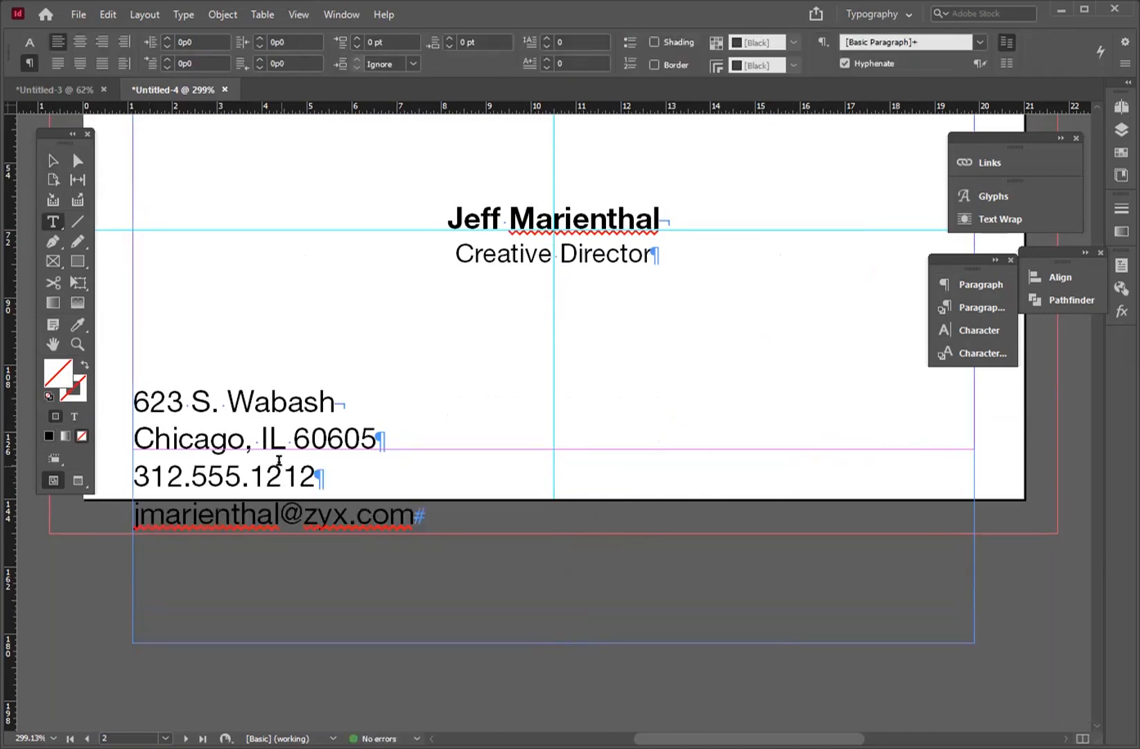
double_click(200, 474)
triple_click(200, 474)
key("ctrl+c")
key("BackSpace")
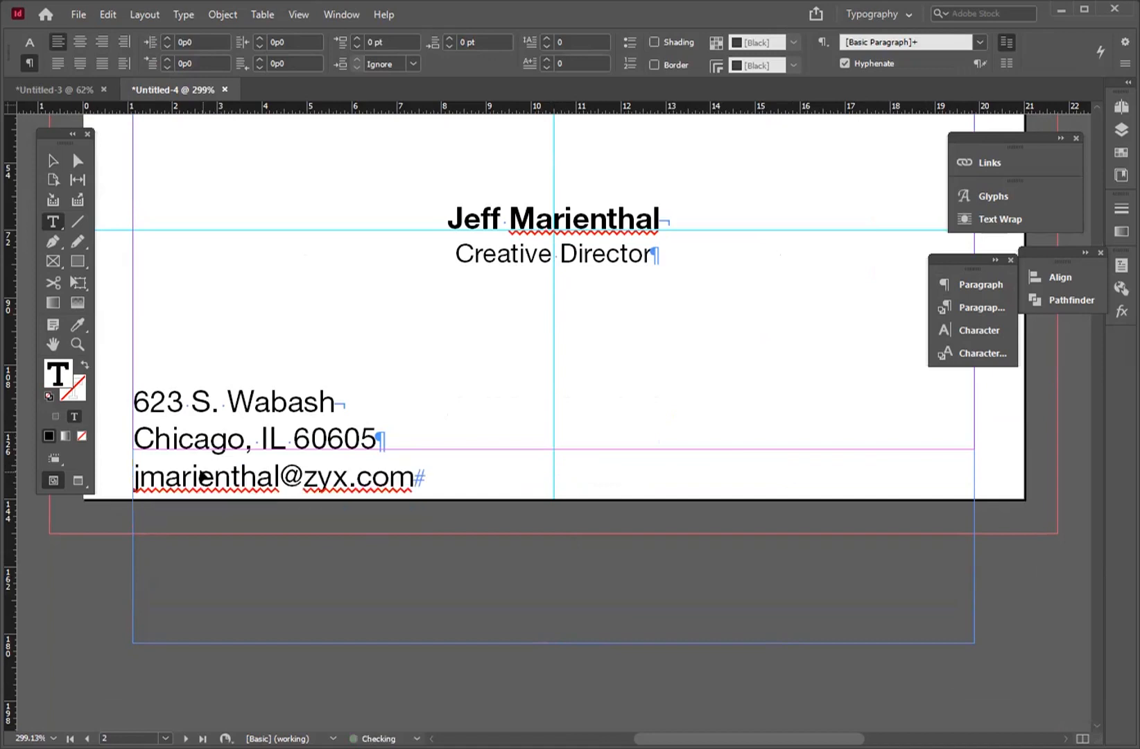
key("Tab")
key("ctrl+v")
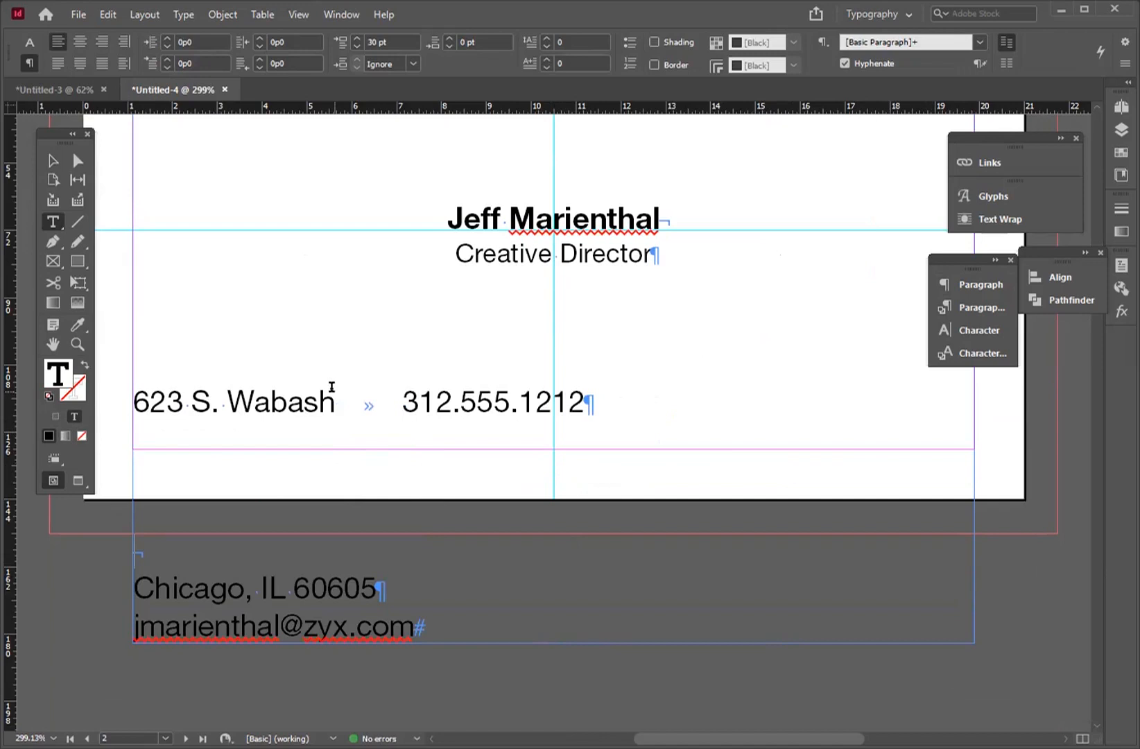
key("BackSpace")
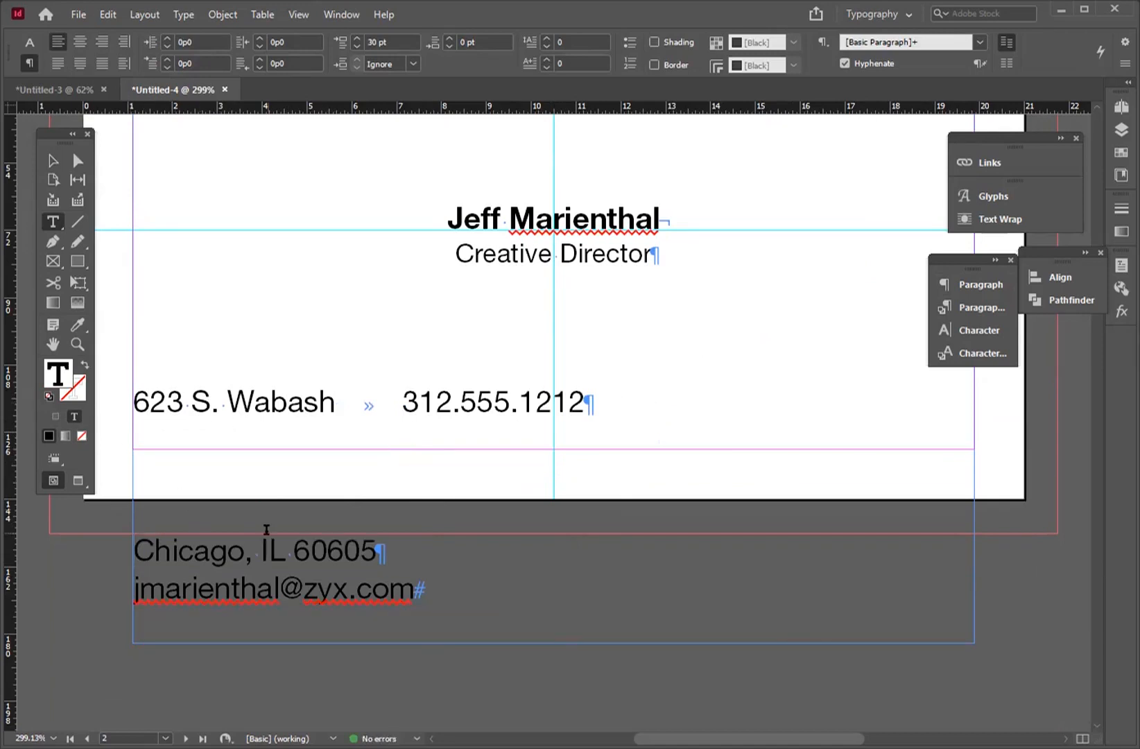
Step: Replace the paragraph break after the phone number with a forced line break
left_click(590, 396)
key("shift+Return")
key("Delete")
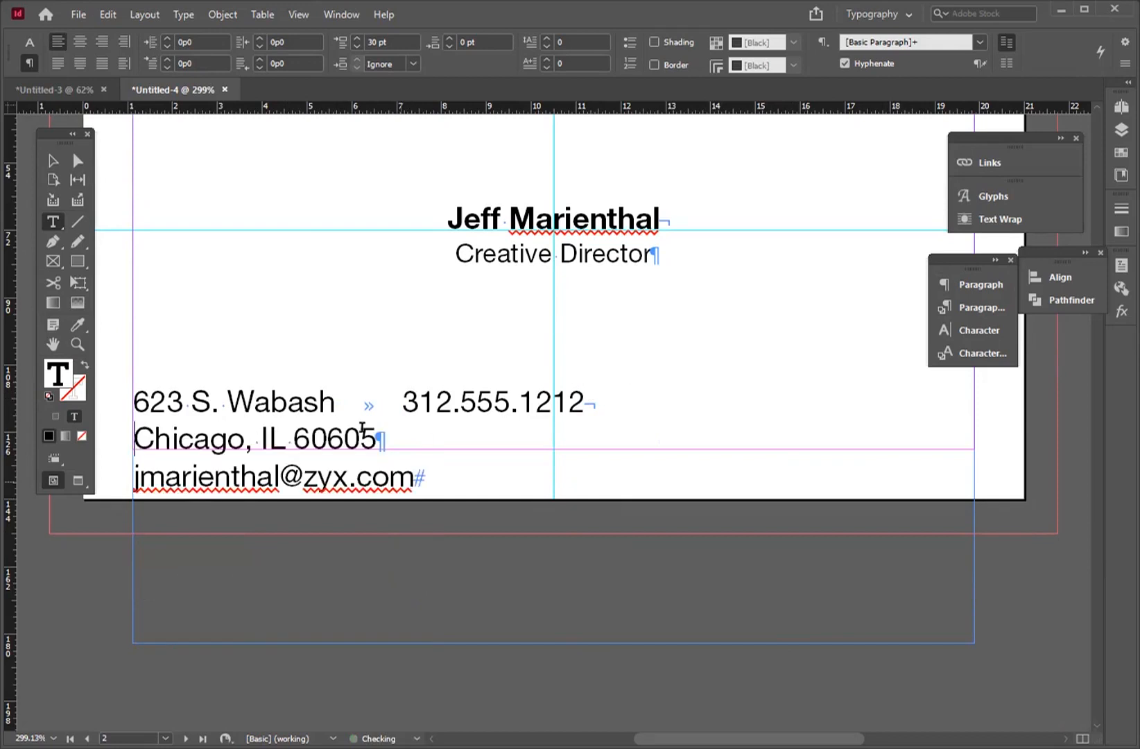
Step: Bring the e-mail address up onto the city line, separated from the postcode by a tab
left_click(379, 438)
key("Tab")
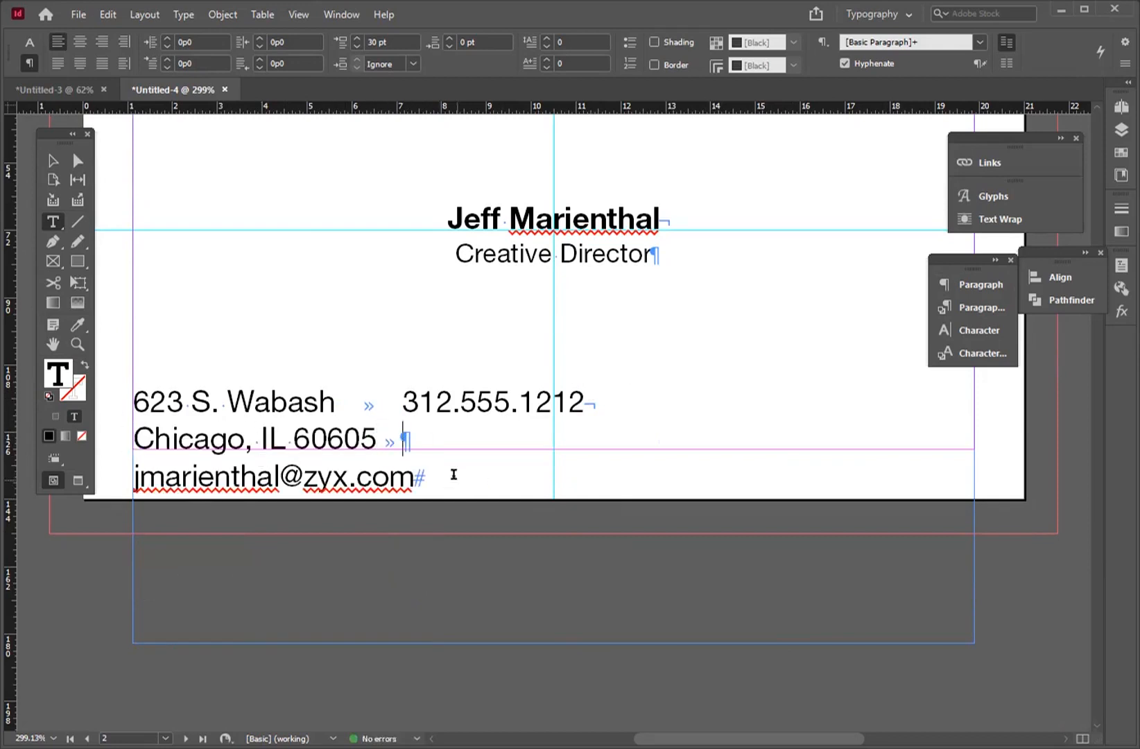
left_click_drag(397, 439, 410, 437)
key("Delete")
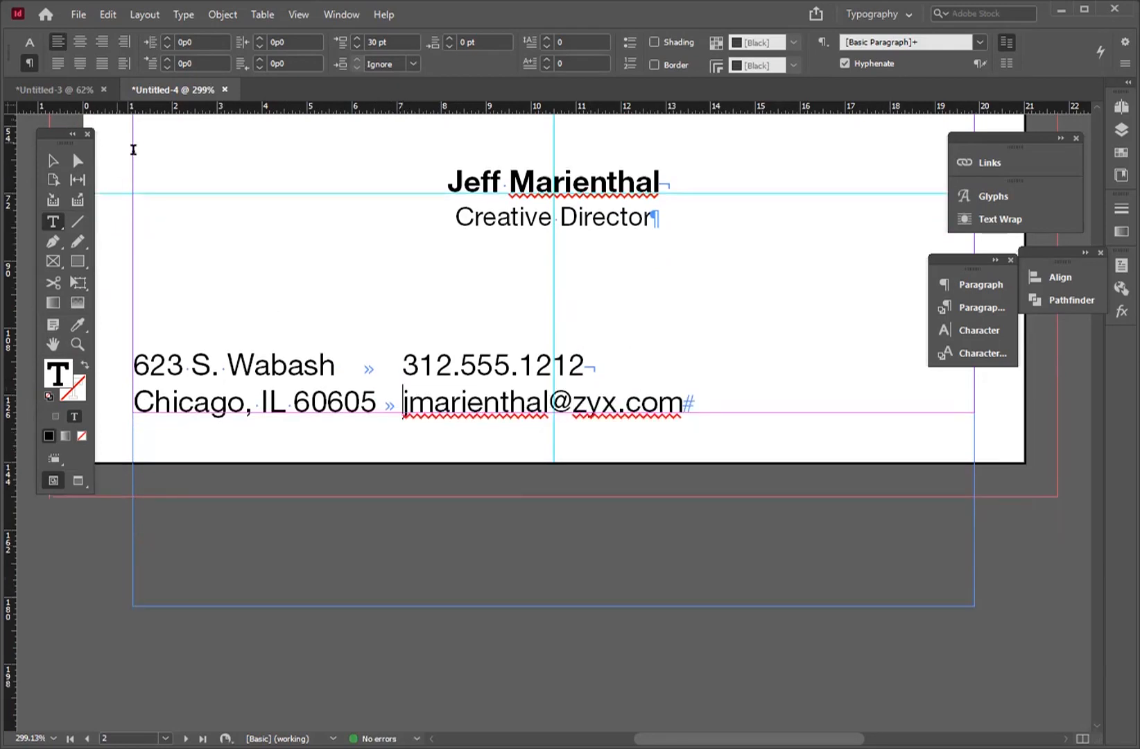
Step: Shorten the contact frame so its bottom edge sits on the page's lower margin
left_click(54, 161)
left_click_drag(530, 604, 529, 419)
scroll(520, 451, "up", 3)
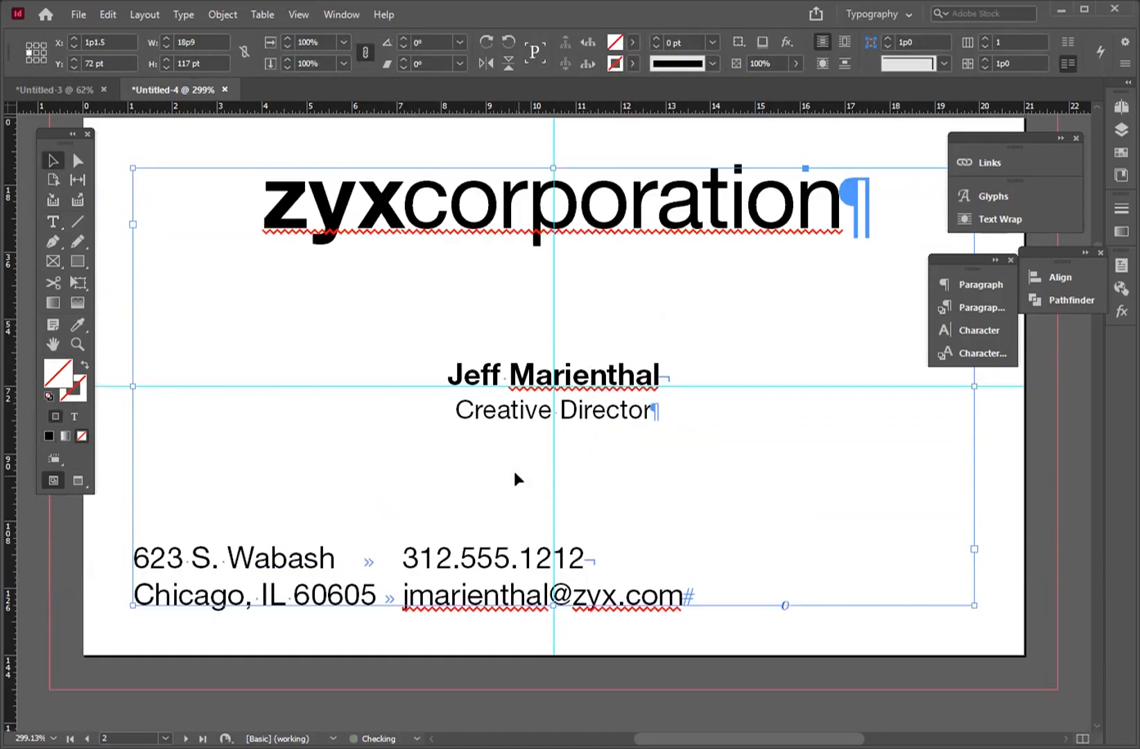
Step: Select the two address lines, open the Tabs ruler and snap it above the contact frame
triple_click(440, 560)
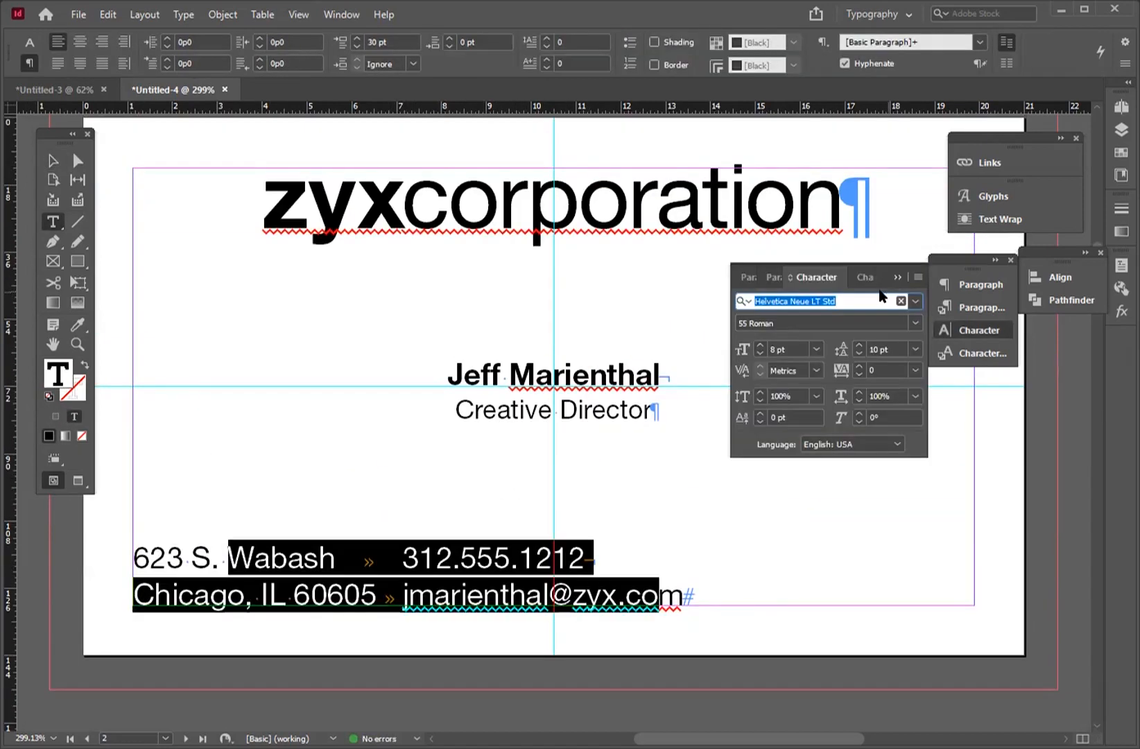
left_click(897, 278)
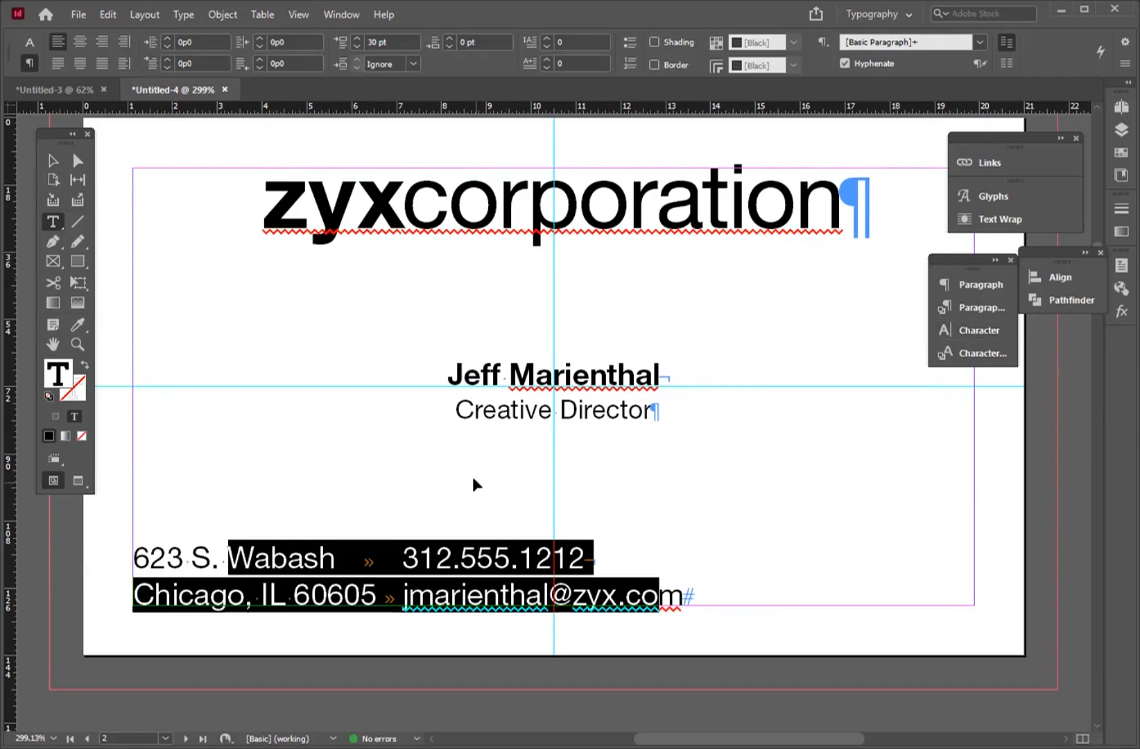
key("ctrl+shift+t")
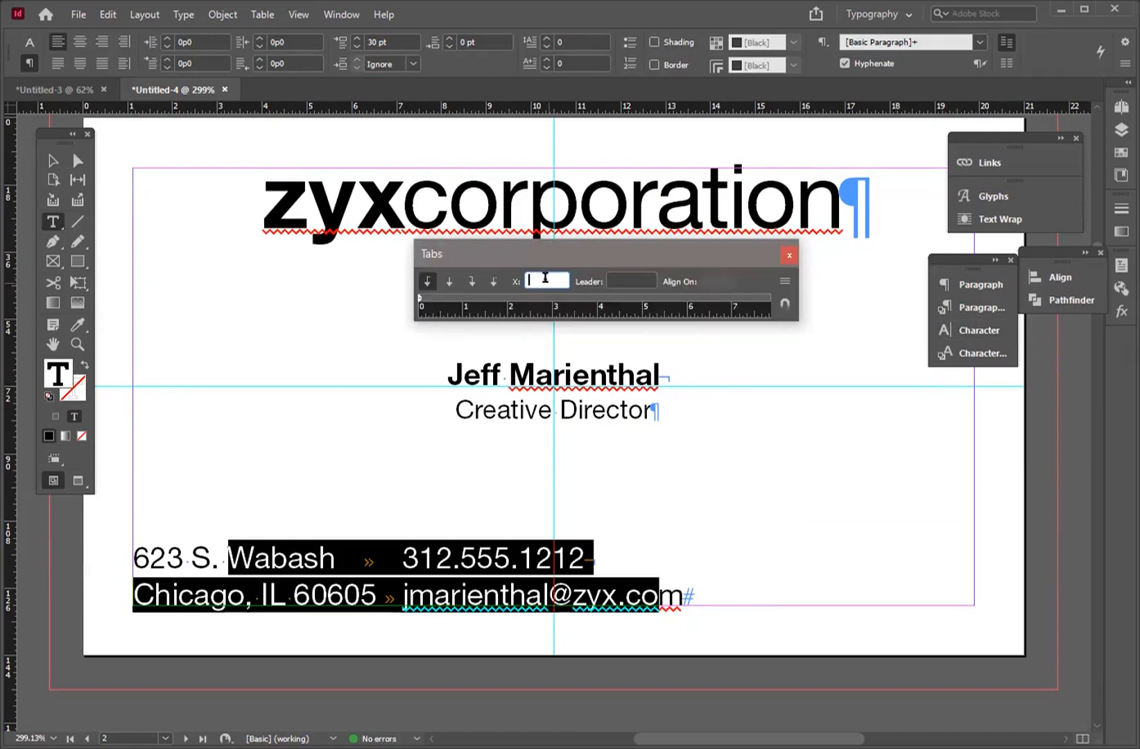
key("ctrl+minus")
left_click_drag(435, 520, 259, 669)
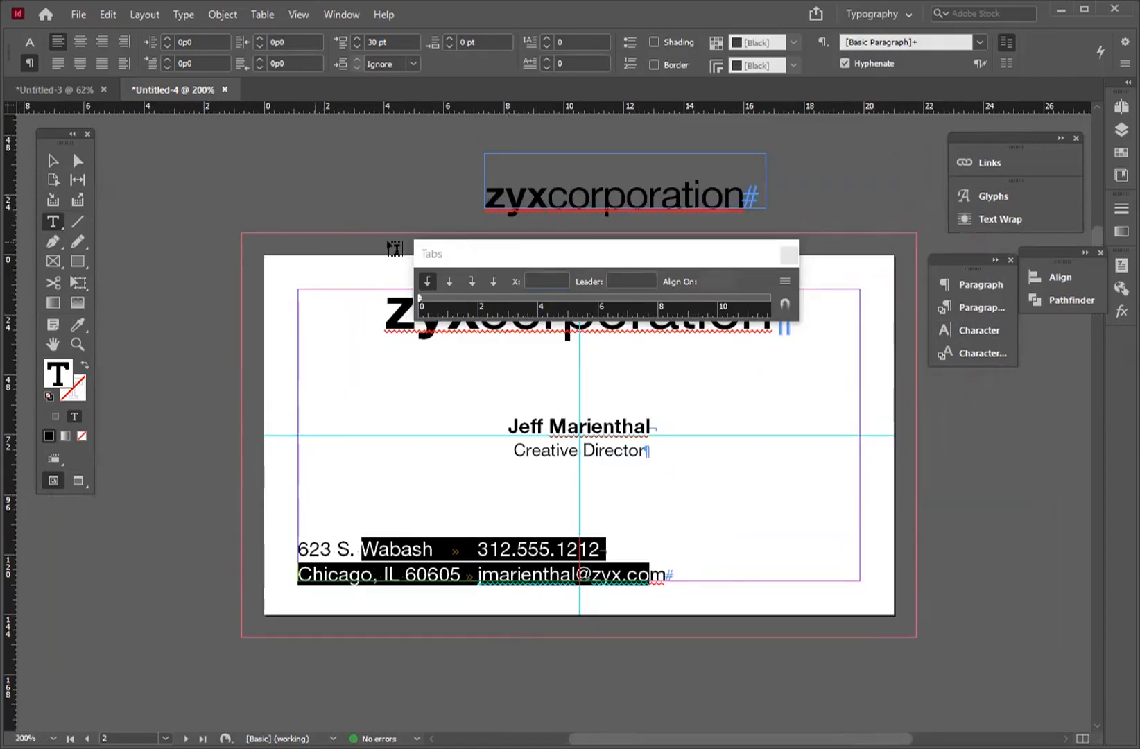
left_click(784, 304)
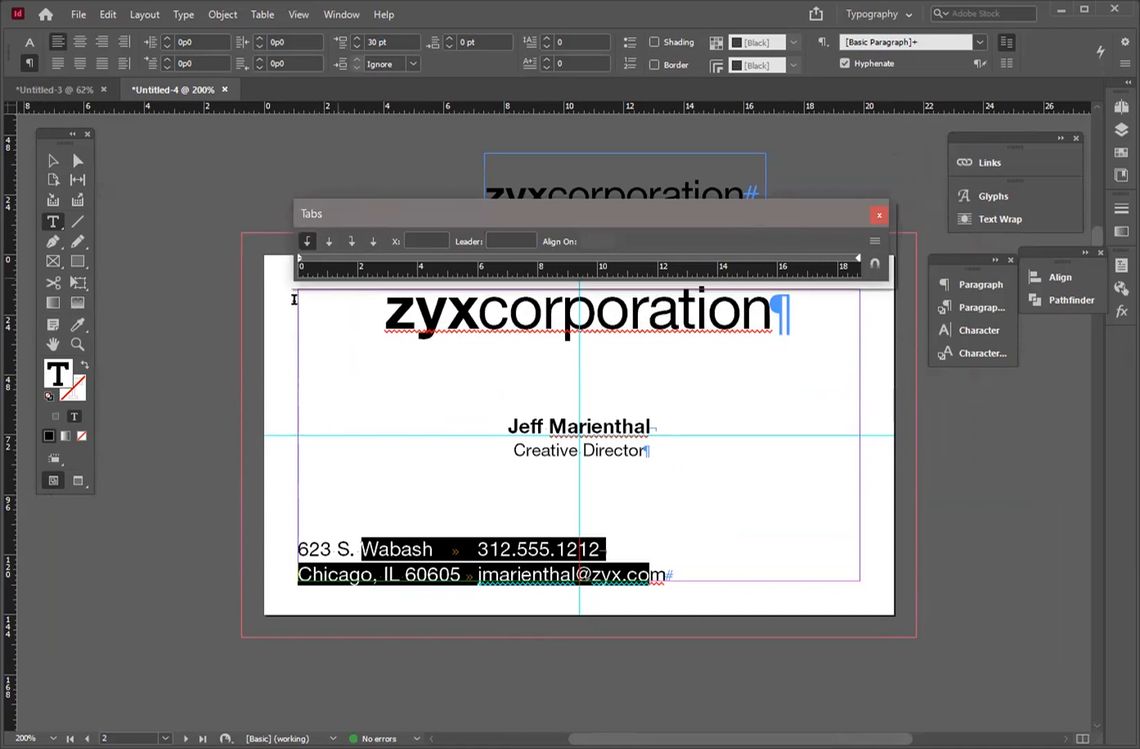
Step: Give the contact frame a tab stop at 11p0, comparing centre and left alignment before choosing right-justified
left_click(53, 161)
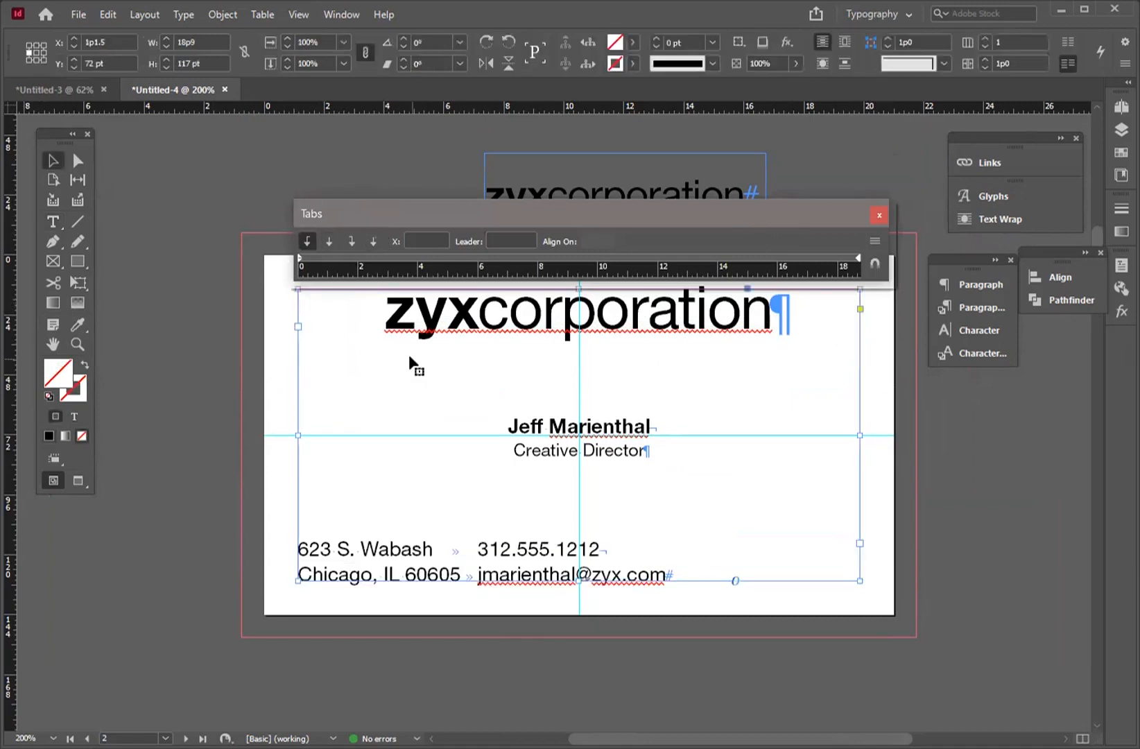
left_click(409, 355)
left_click(452, 208)
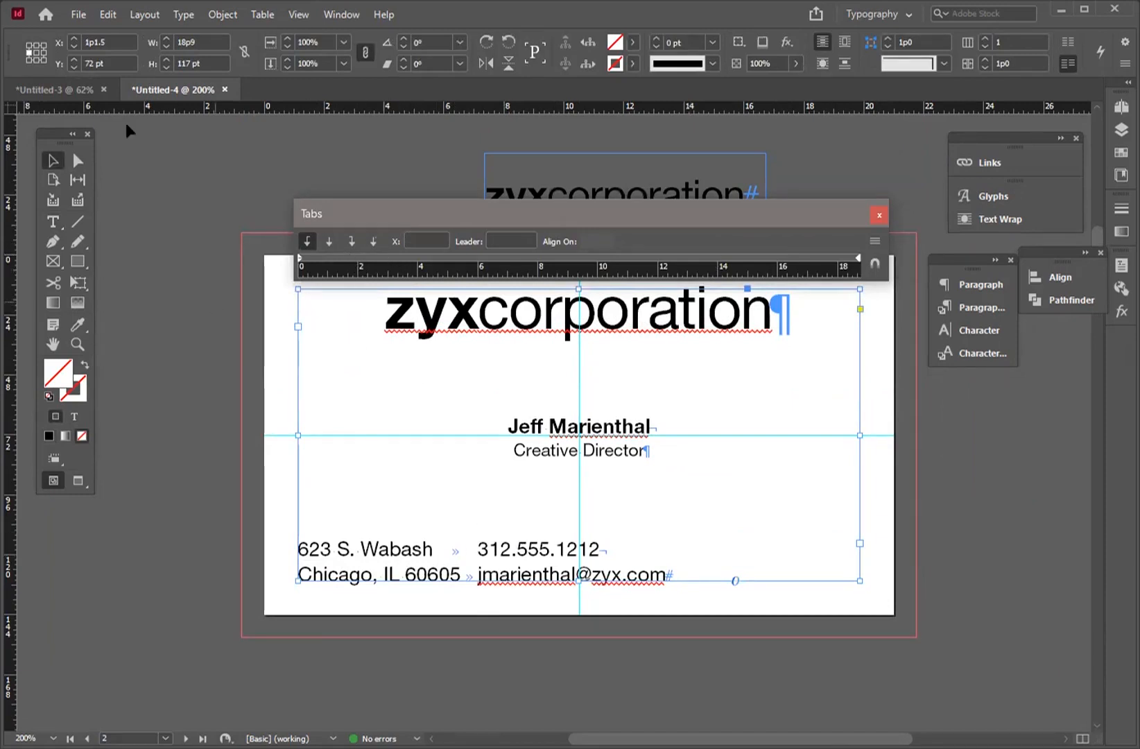
left_click(350, 243)
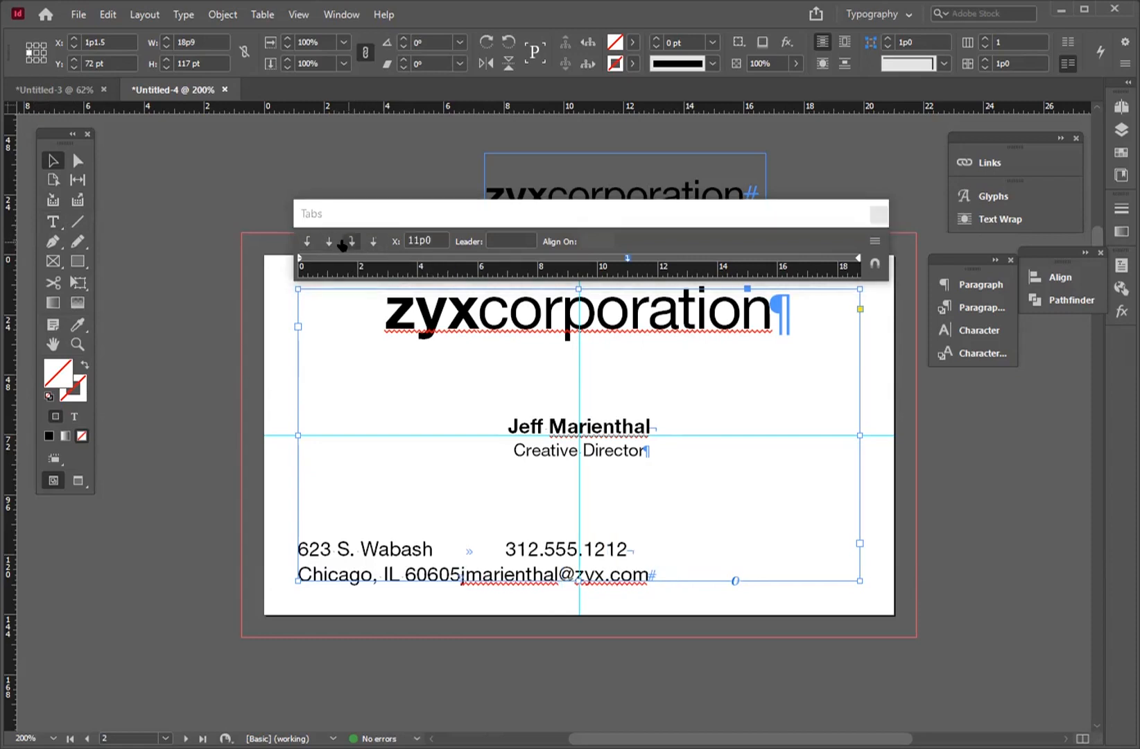
left_click(329, 242)
left_click(307, 242)
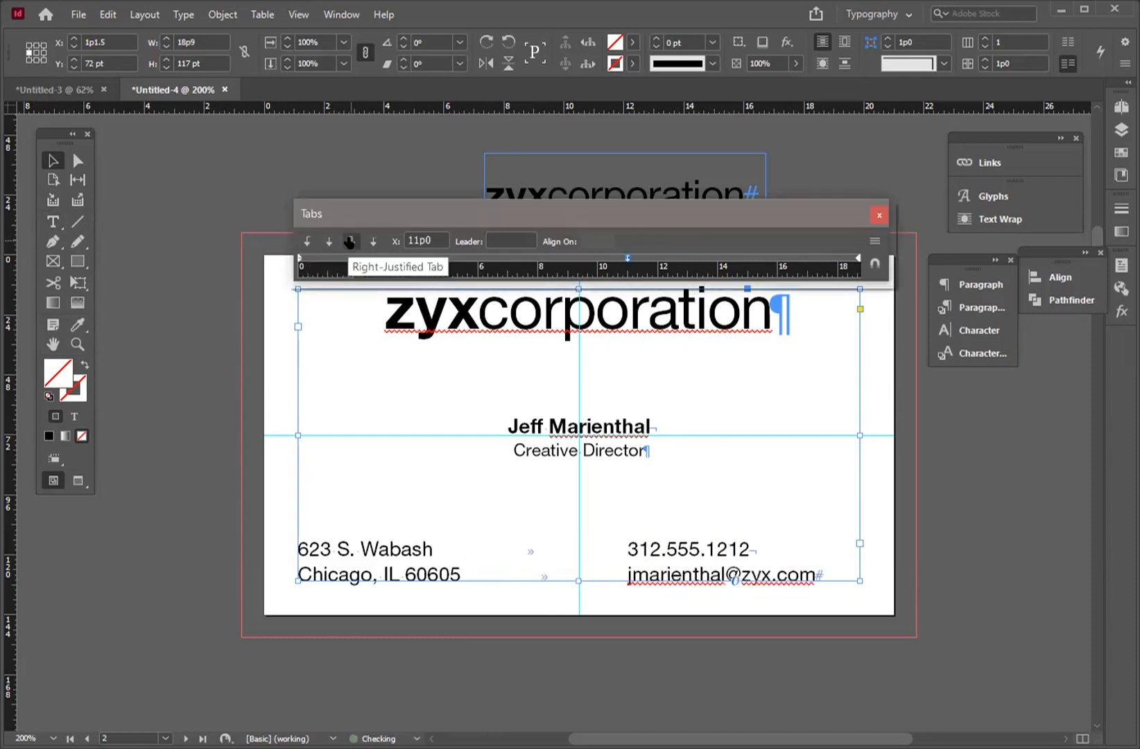
left_click(350, 242)
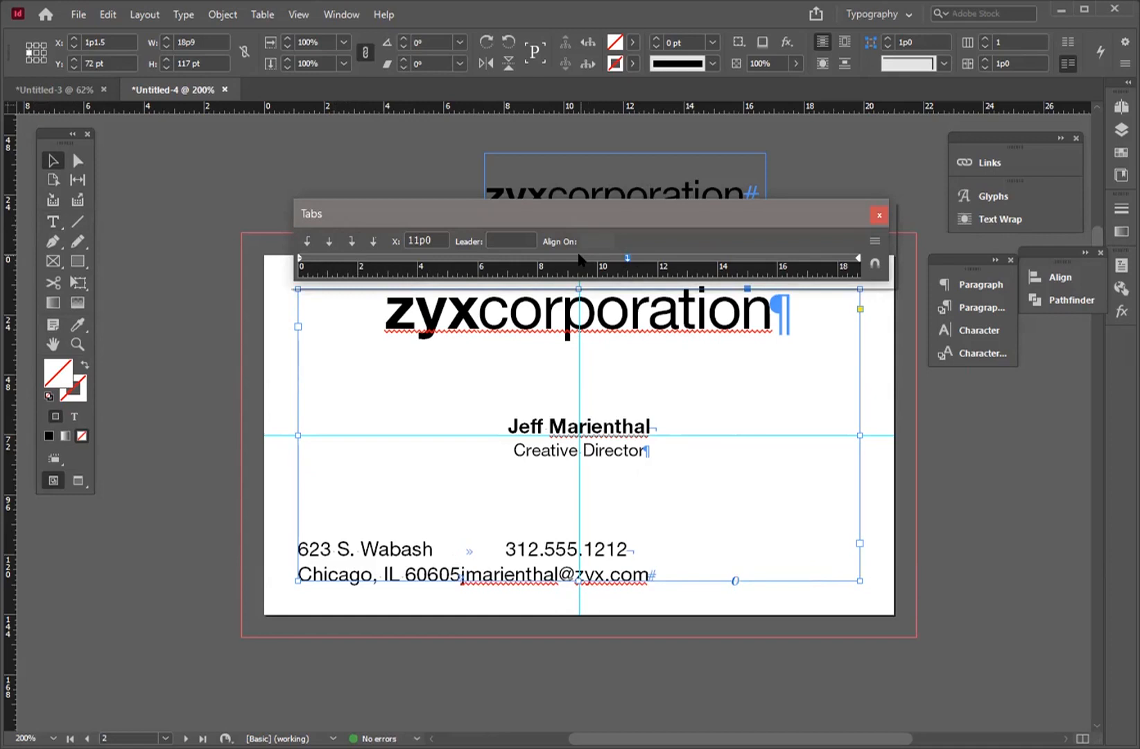
Step: Replace the 11p0 tab stop on the two address lines with a new right-justified tab stop at 18p0
left_click_drag(627, 257, 478, 280)
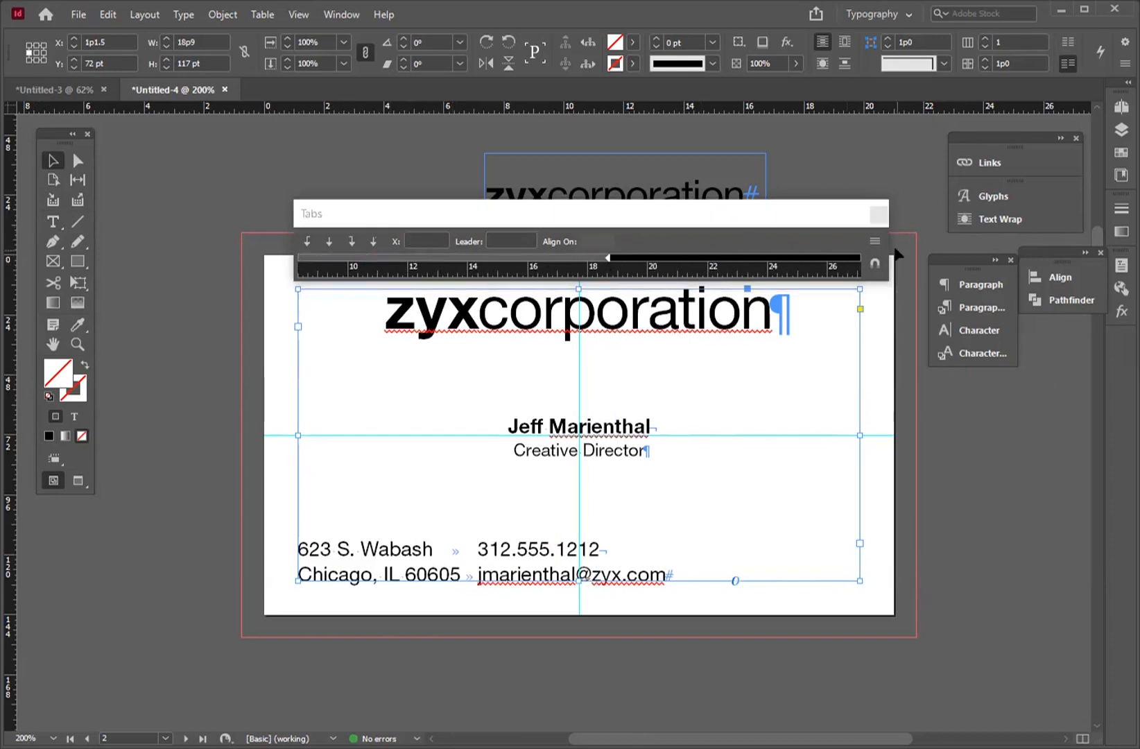
left_click(875, 264)
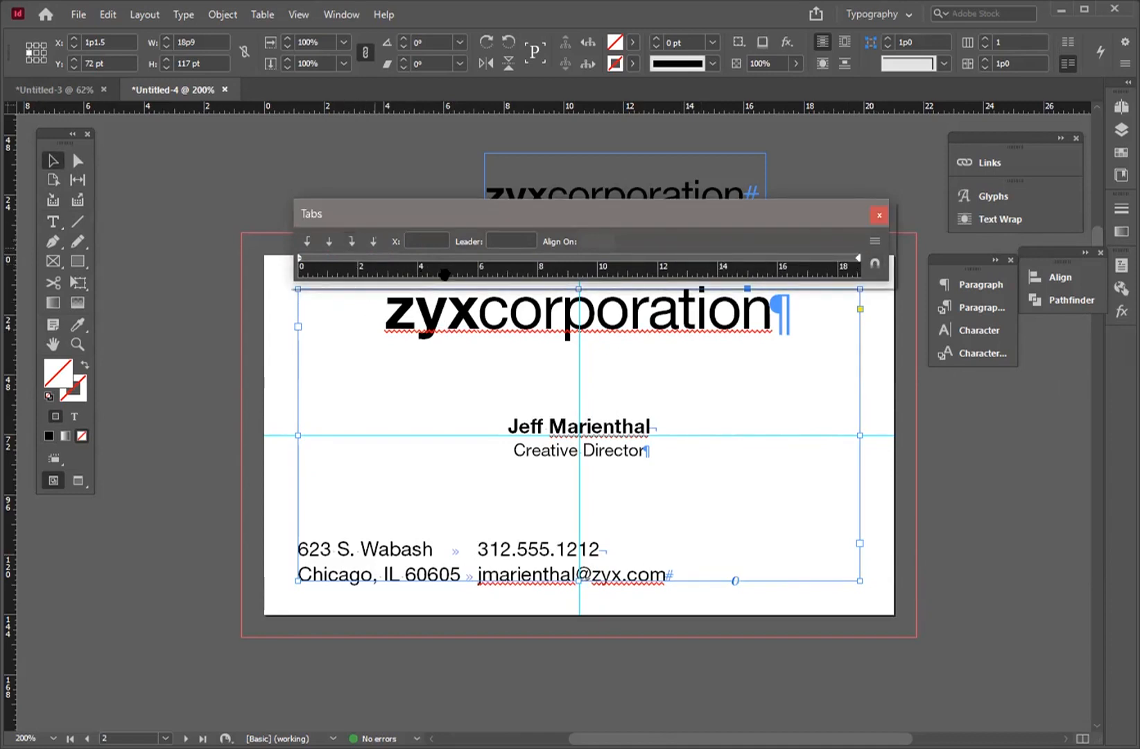
left_click_drag(510, 258, 510, 258)
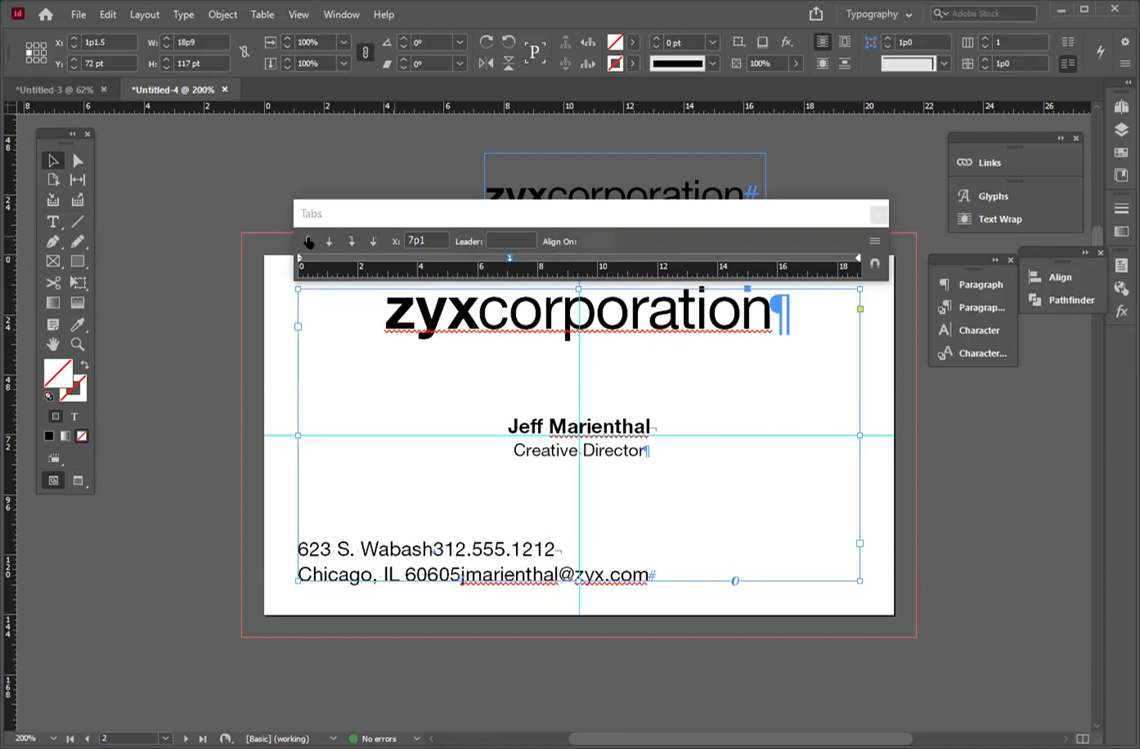
mouse_move(508, 259)
left_mouse_down()
mouse_move(860, 259)
mouse_move(809, 274)
mouse_move(631, 264)
mouse_move(748, 265)
mouse_move(735, 259)
left_mouse_up()
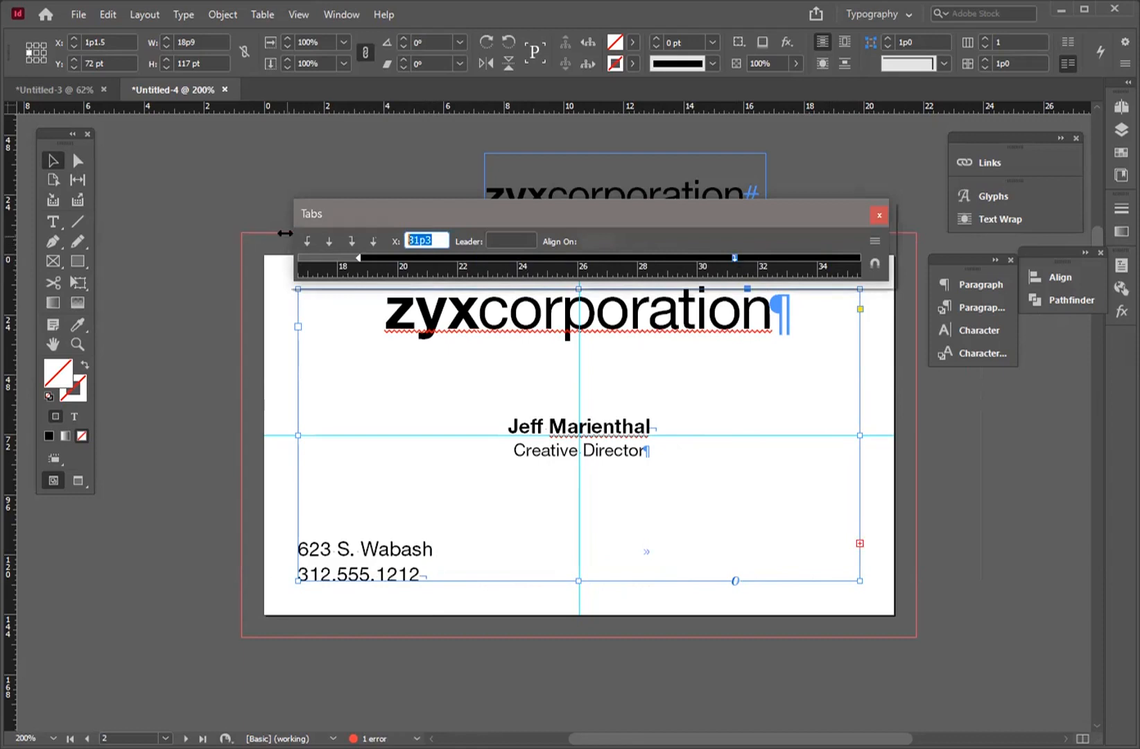
type("18")
key("Tab")
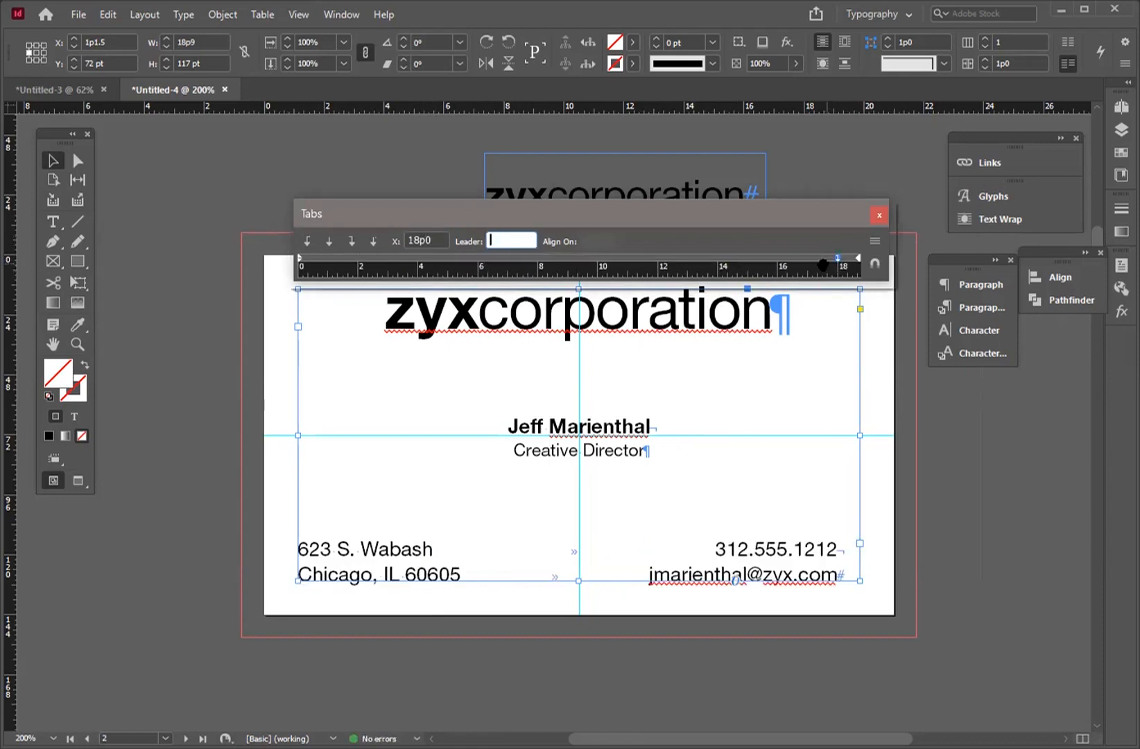
Step: Nudge the address lines' tab stop to 18p9 so it meets the frame's right edge, and close the Tabs ruler
left_click(430, 236)
key("Up")
key("Up")
key("Up")
key("Up")
key("Up")
key("Up")
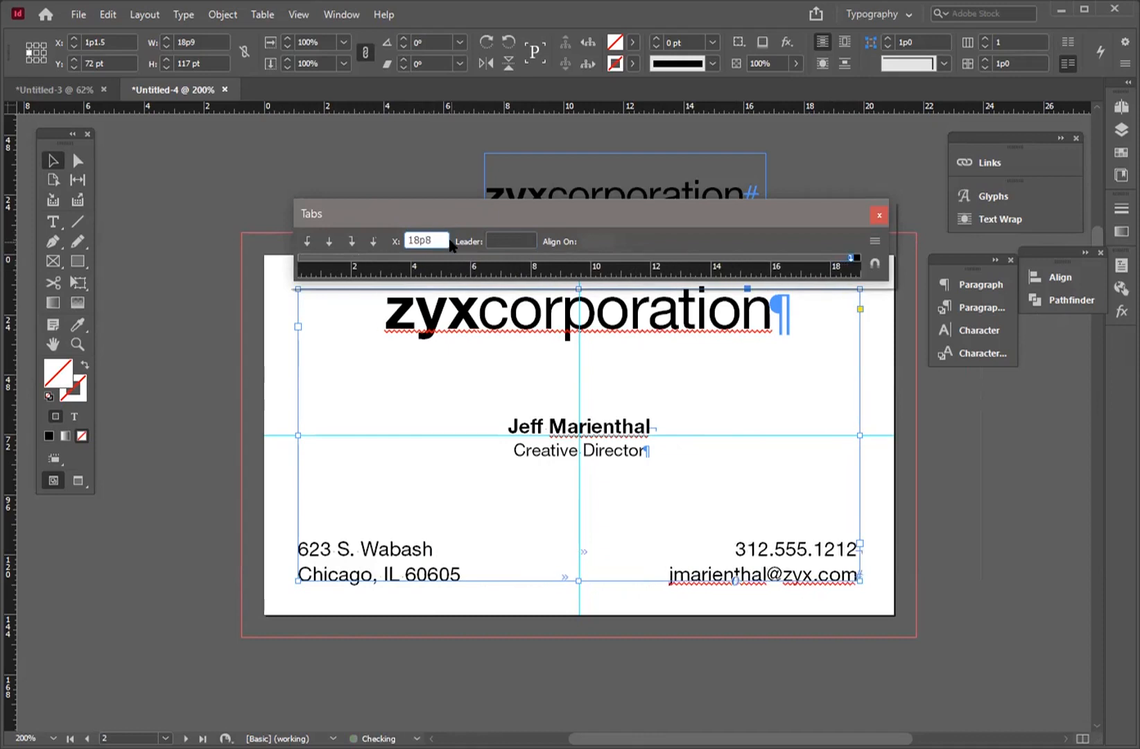
key("Up")
key("Up")
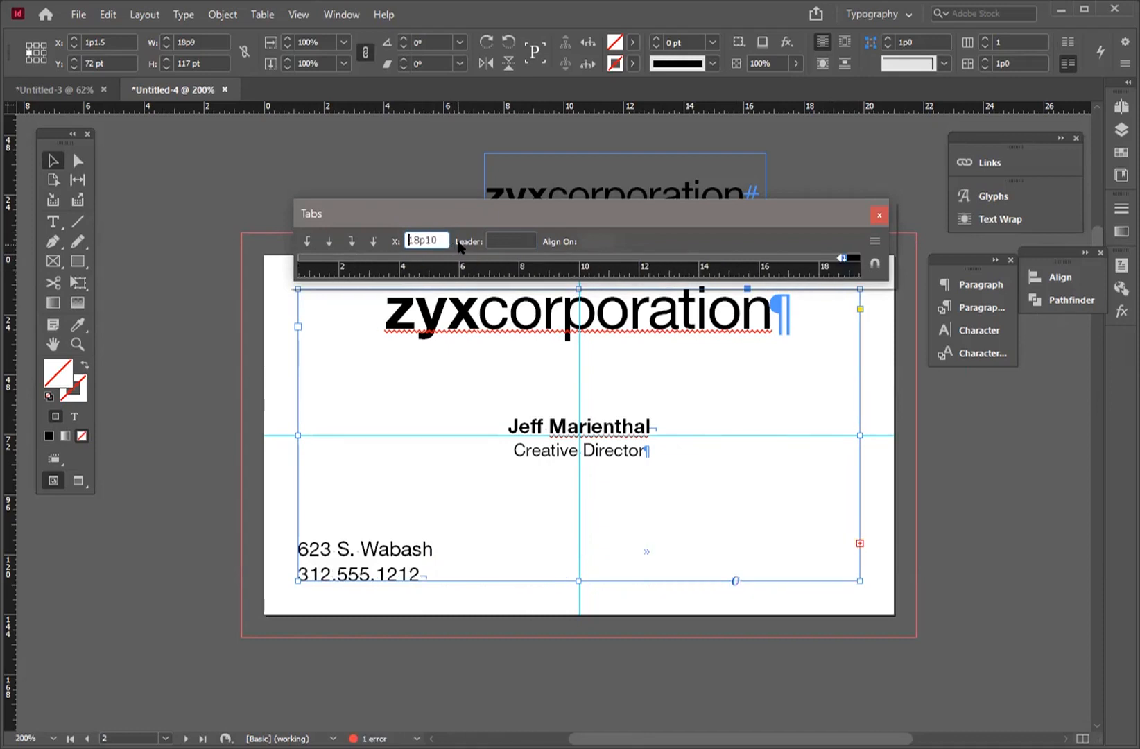
key("Down")
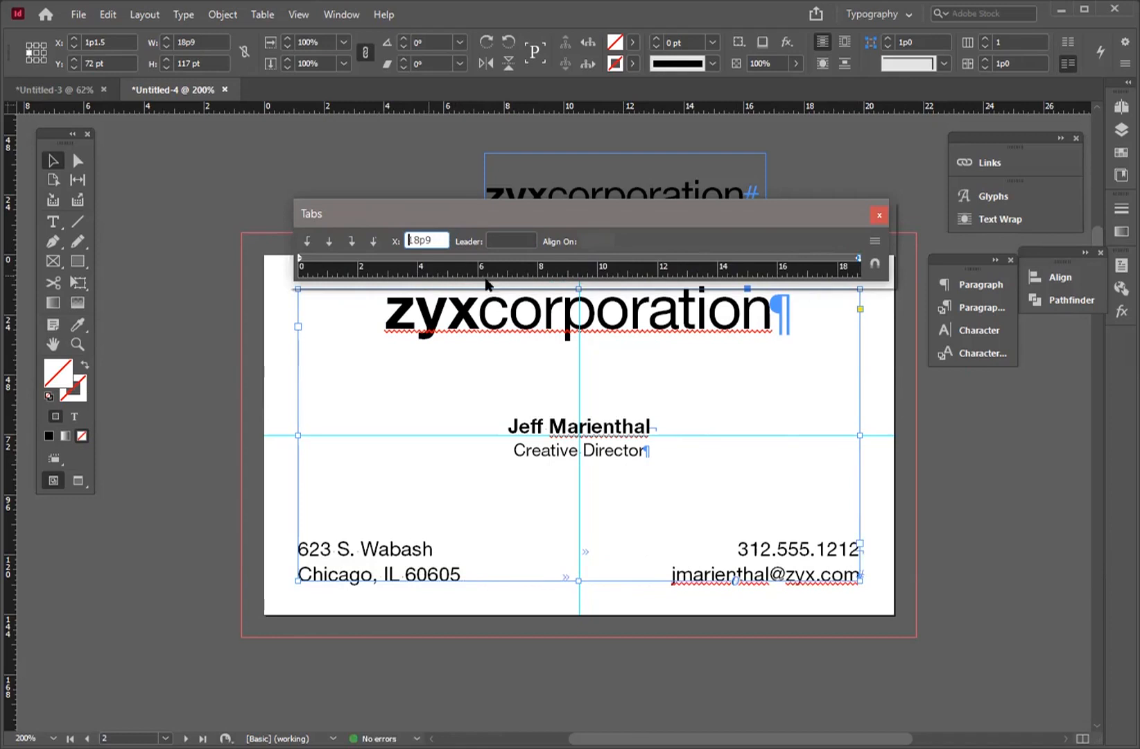
left_click_drag(525, 209, 494, 174)
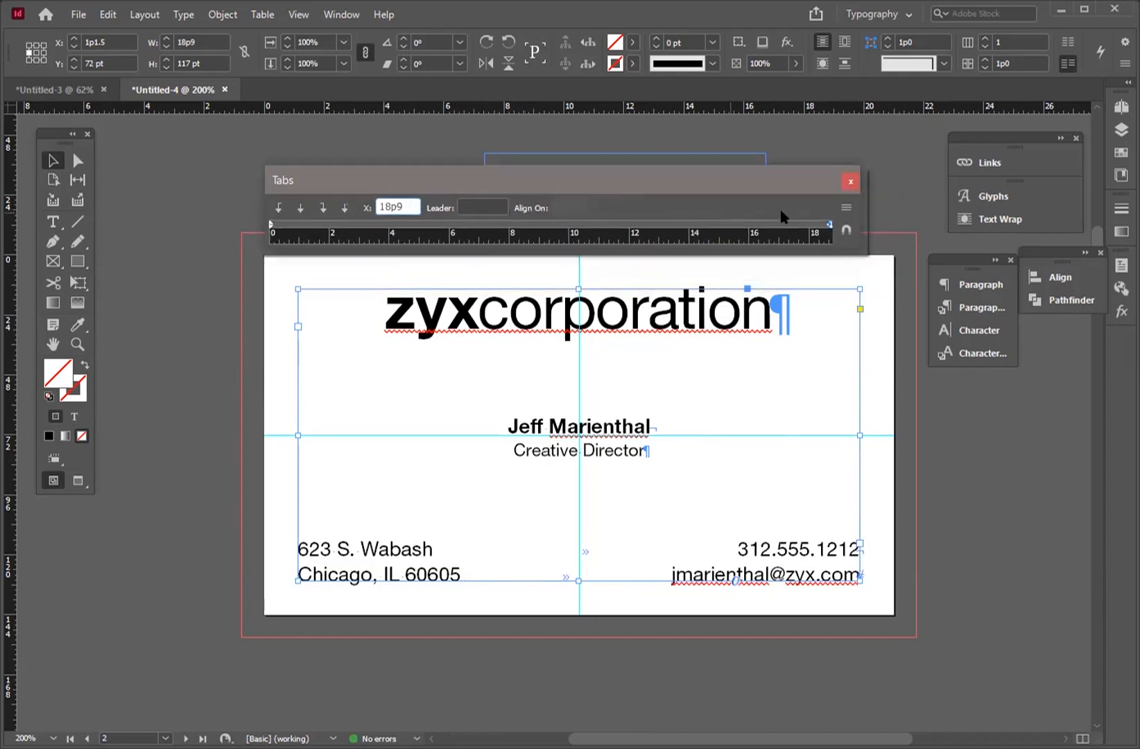
left_click(851, 181)
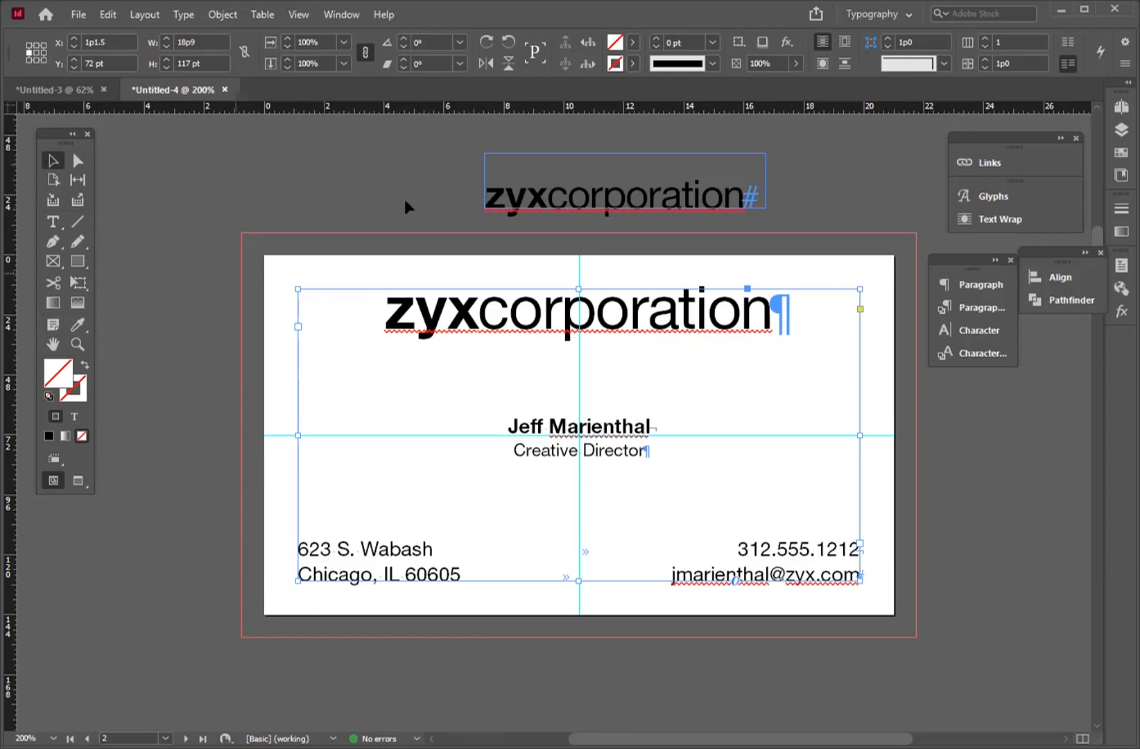
Step: Copy the card's text frame from page 2 and paste it in place on page 3
left_click(258, 213)
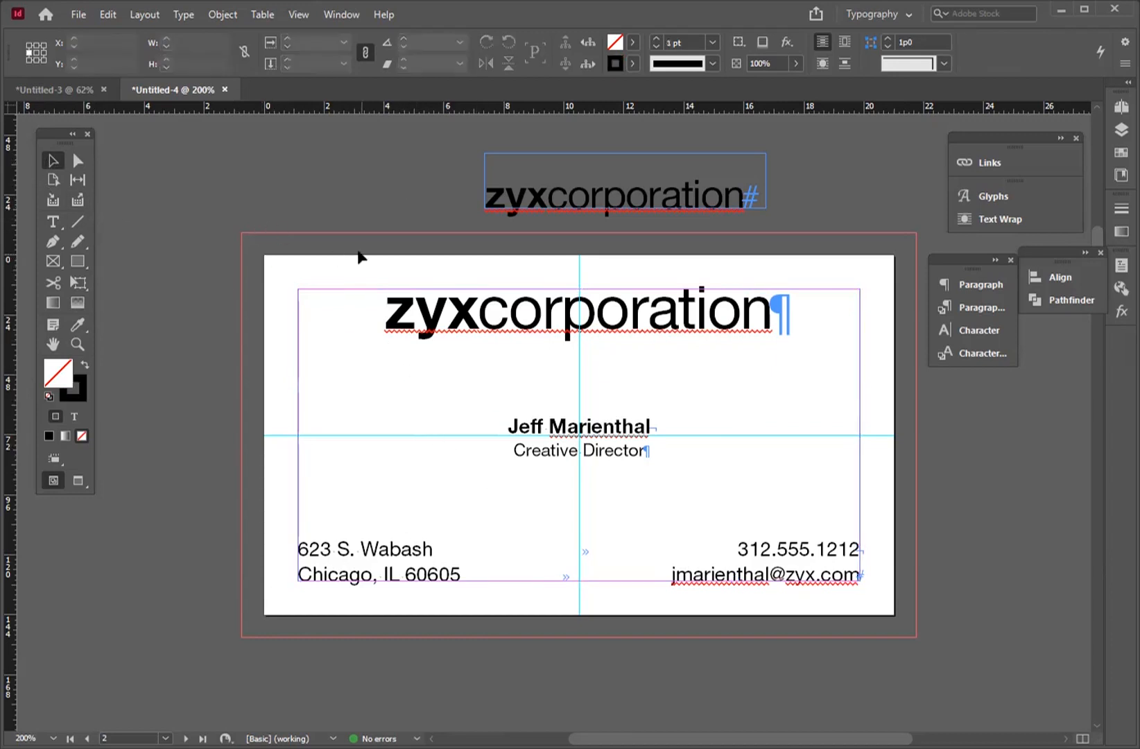
left_click(188, 220)
key("ctrl+minus")
key("ctrl+minus")
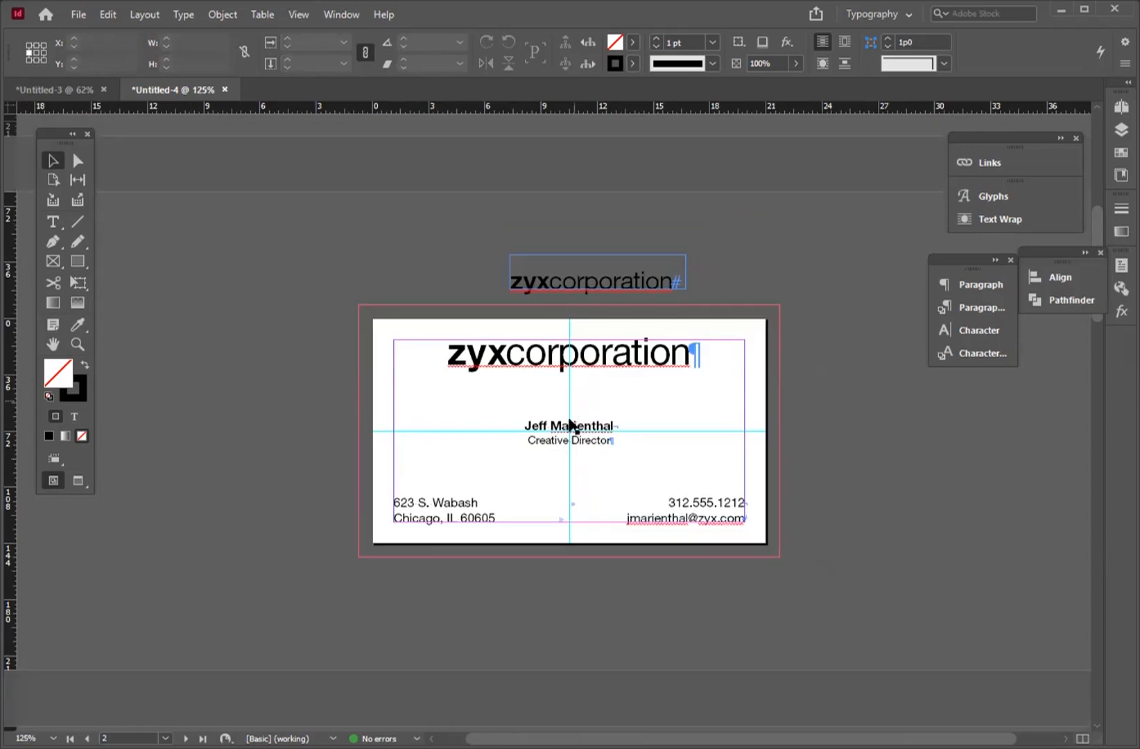
scroll(570, 424, "down", 3)
left_click(488, 283)
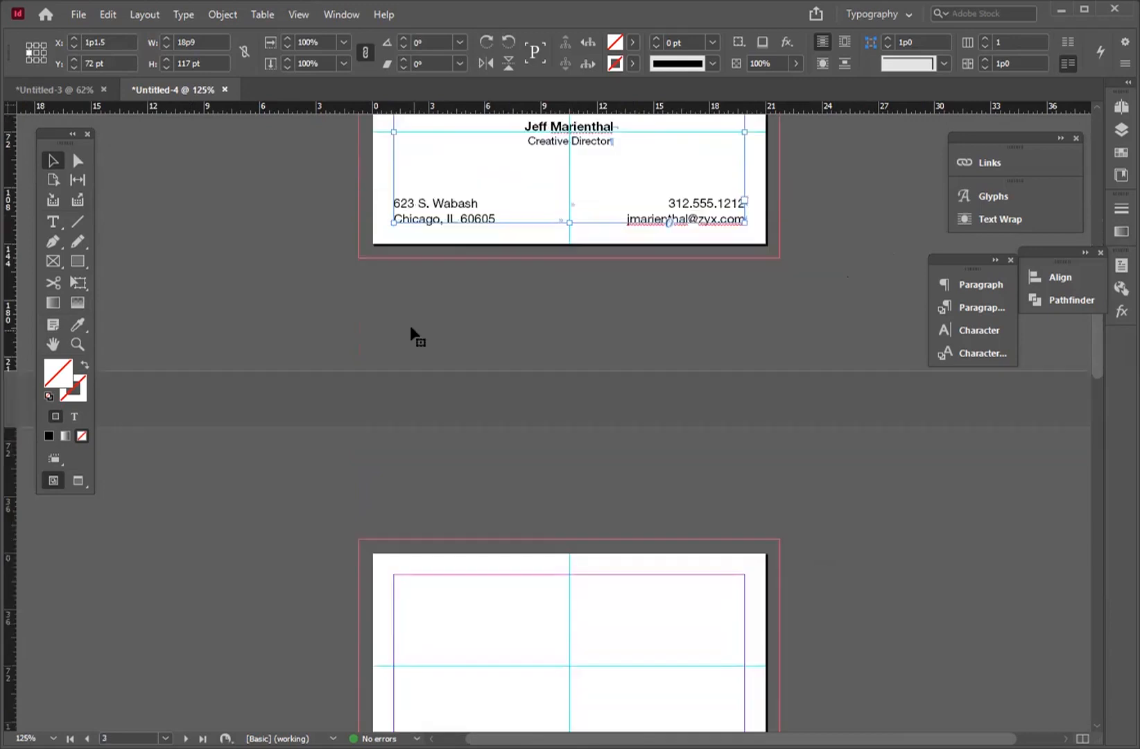
scroll(410, 325, "down", 6)
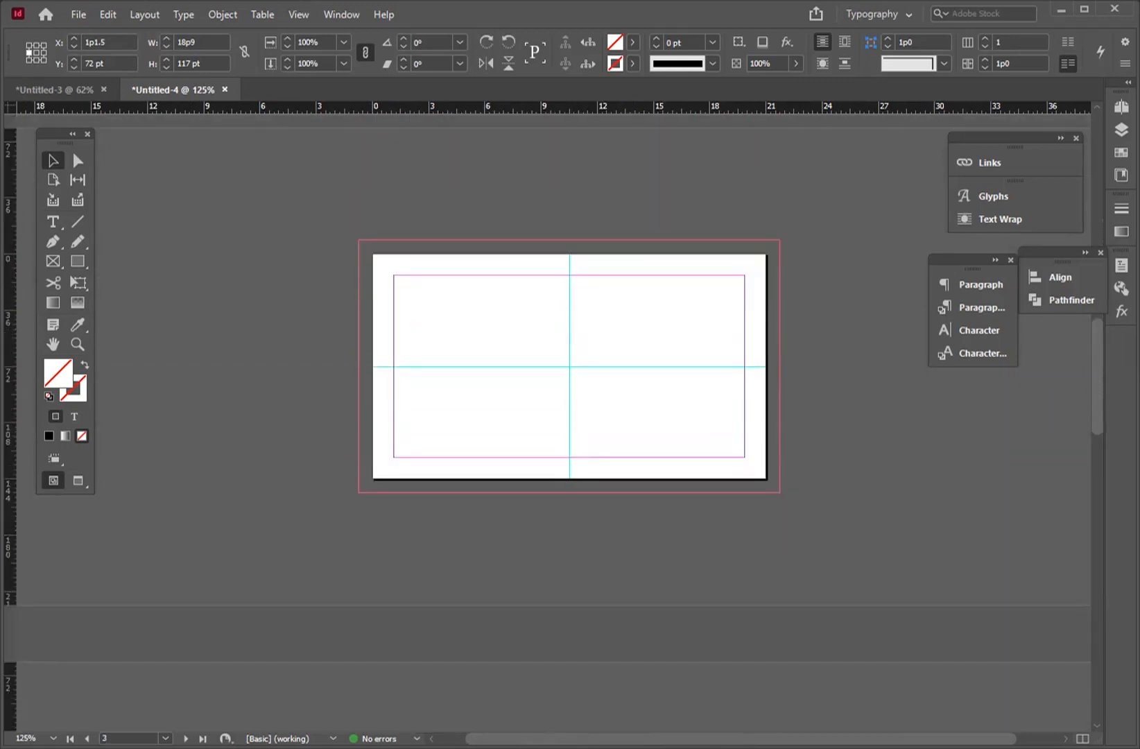
left_click(1122, 130)
left_click(1122, 106)
left_click_drag(1079, 129, 948, 474)
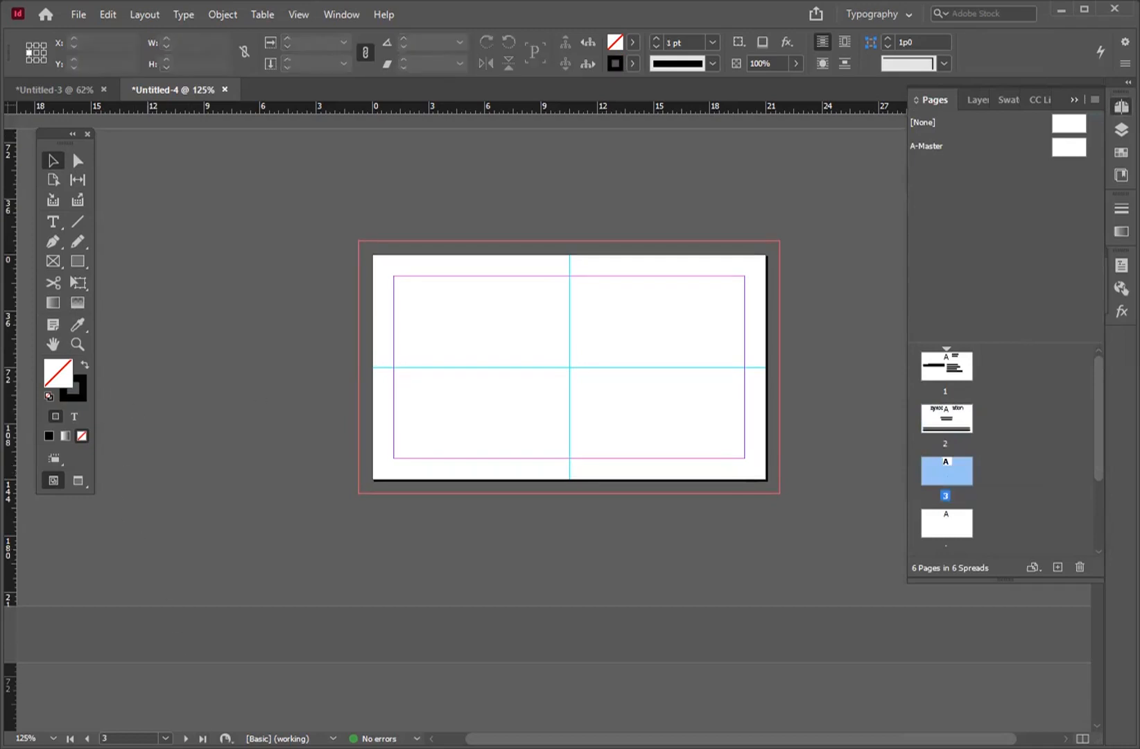
left_click(165, 738)
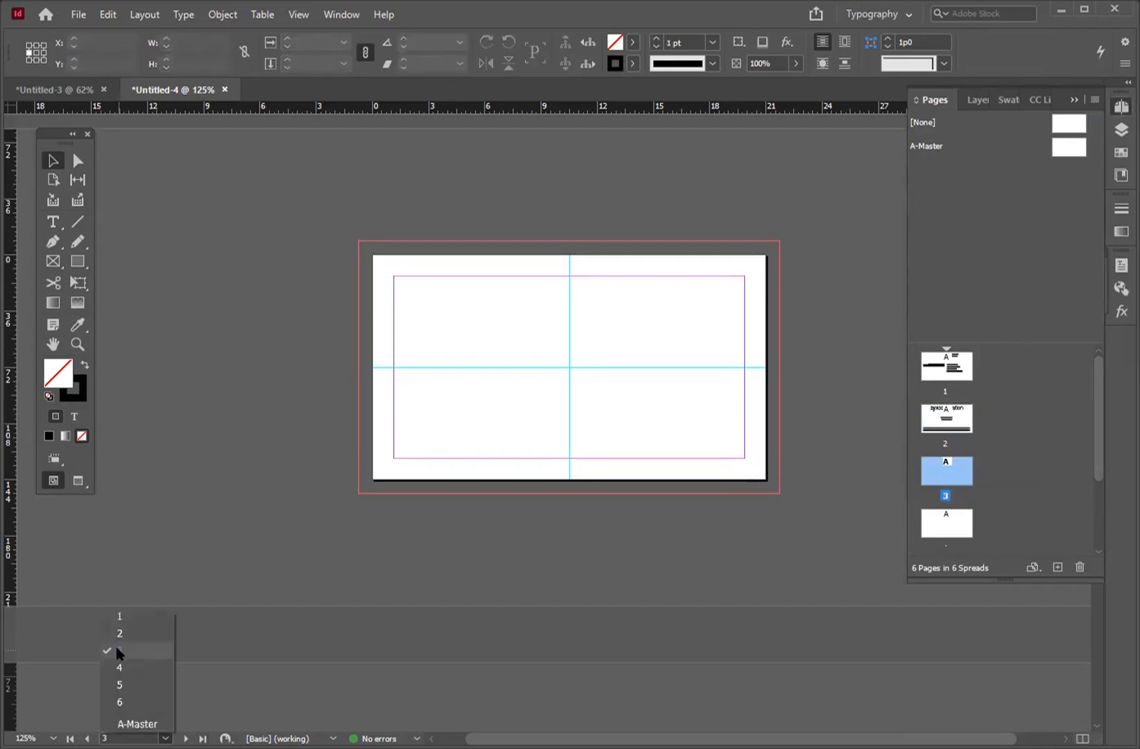
left_click(119, 653)
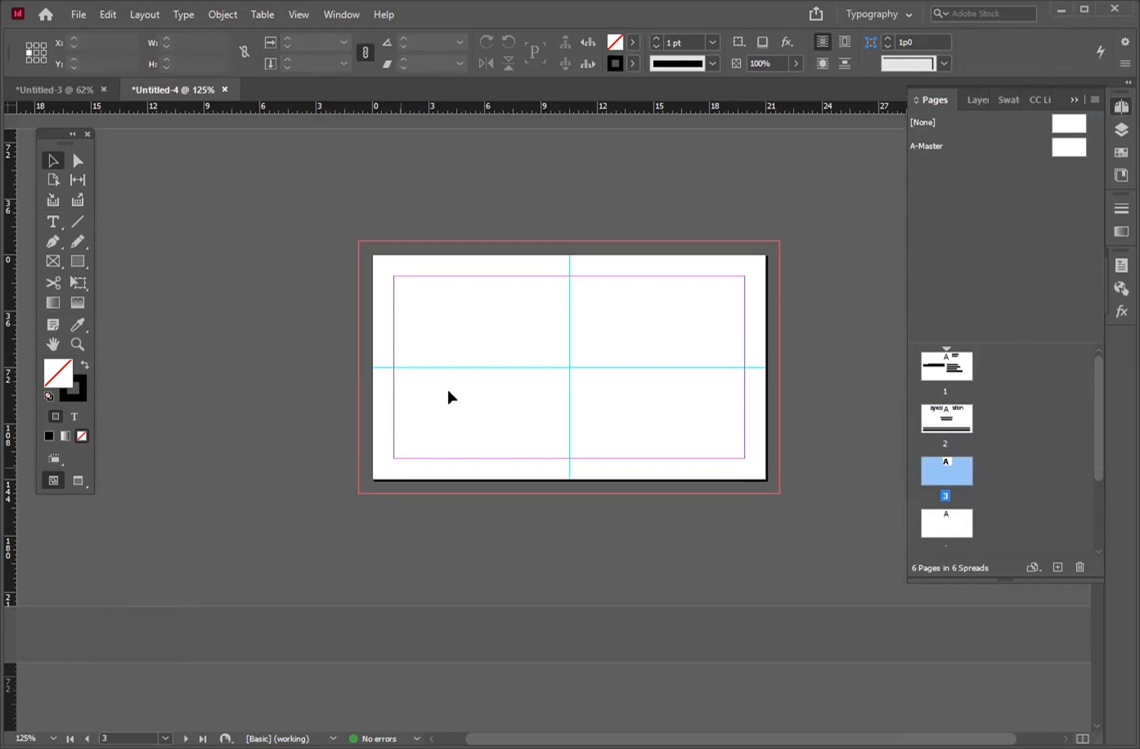
key("ctrl+alt+shift+v")
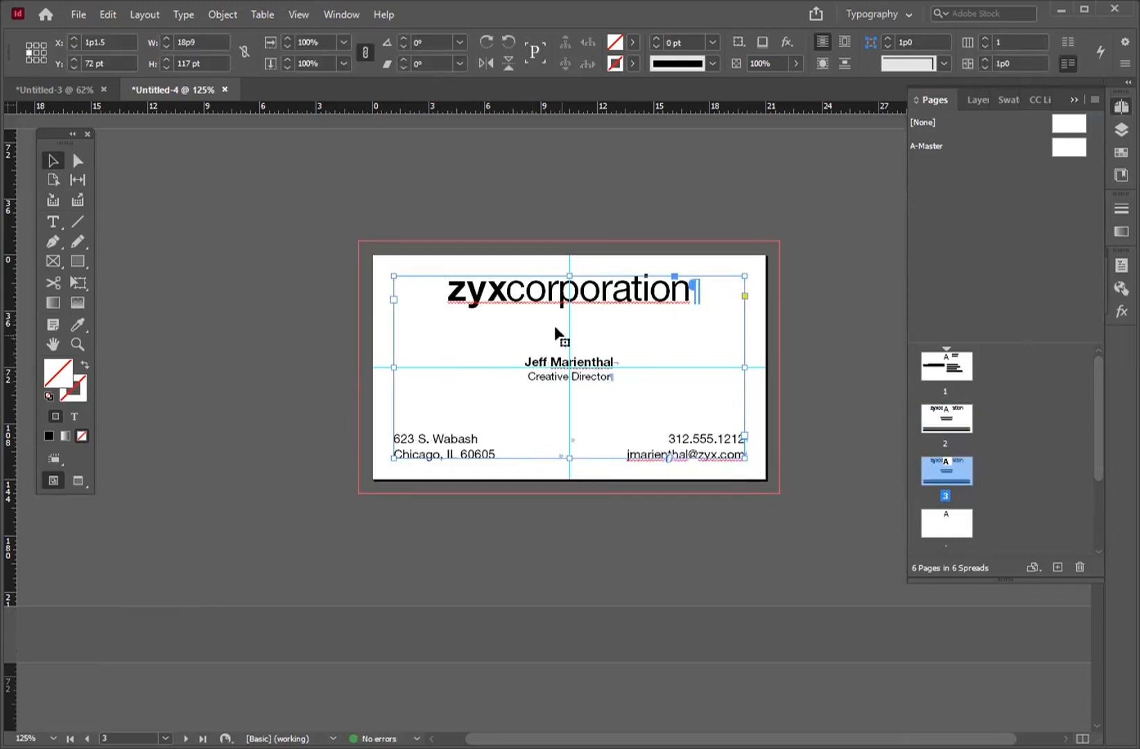
Step: Move the zyxcorporation line on page 3 from above the name to below the job title, without leaving an empty paragraph
double_click(532, 290)
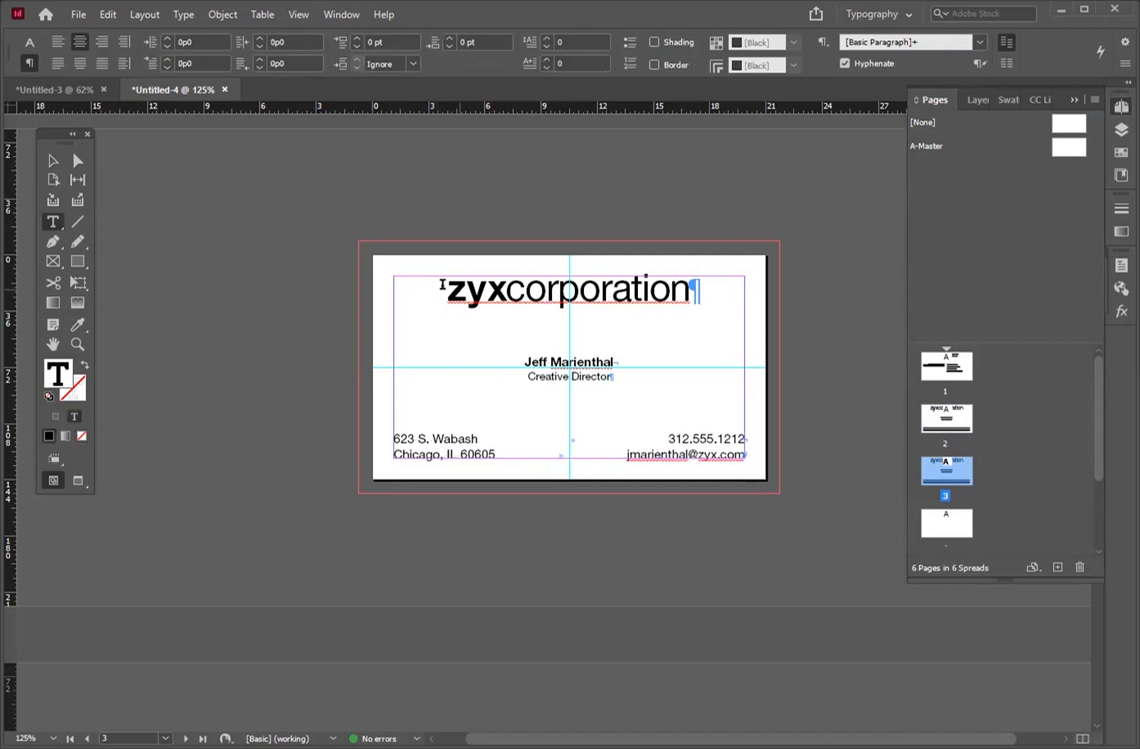
left_click_drag(448, 287, 688, 288)
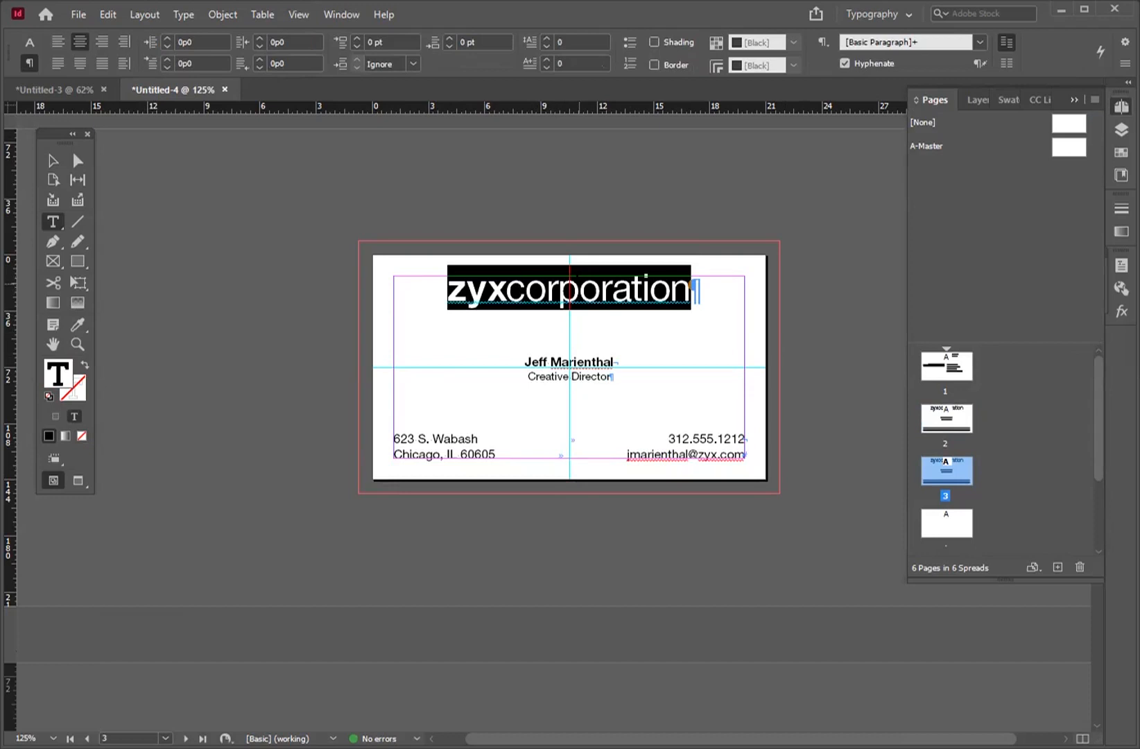
key("shift+Right")
key("ctrl+x")
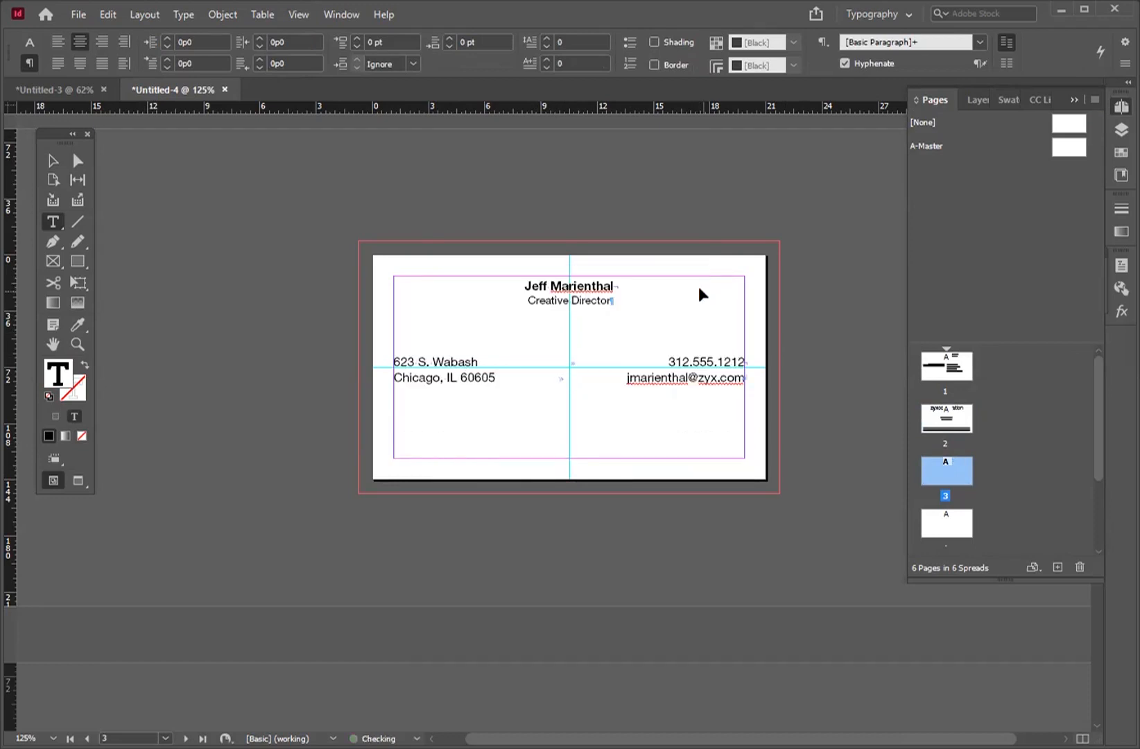
key("ctrl+shift+a")
left_click(610, 300)
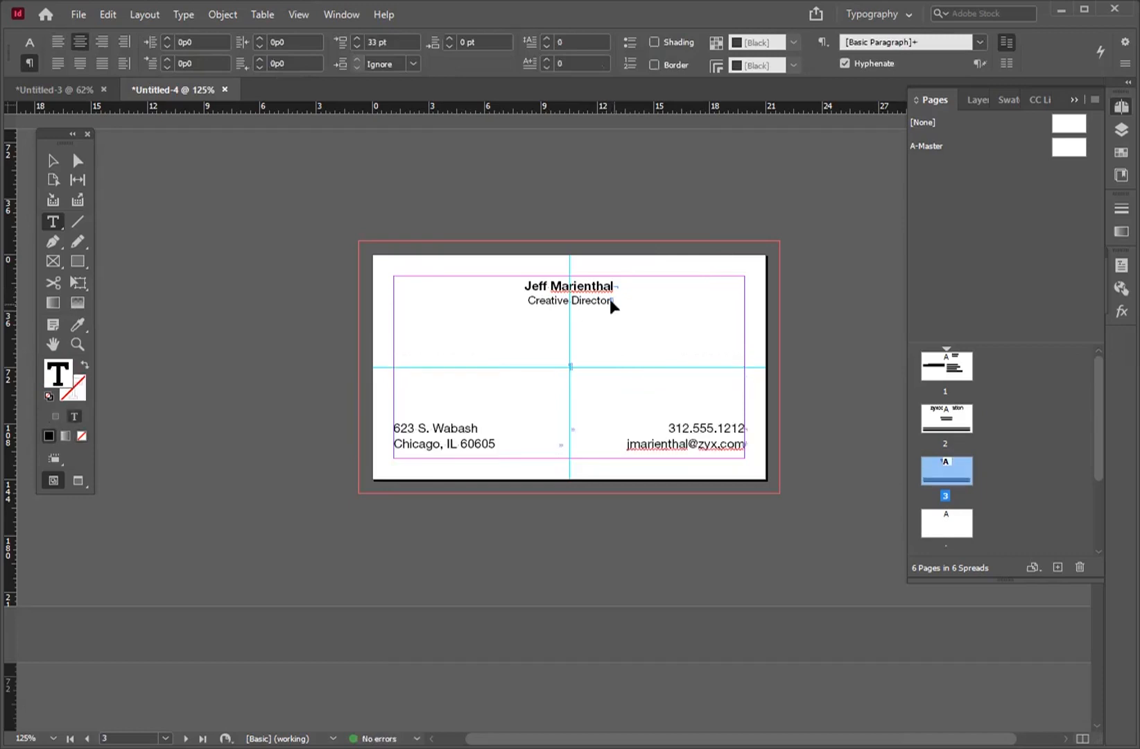
key("ctrl+v")
scroll(562, 471, "up", 2)
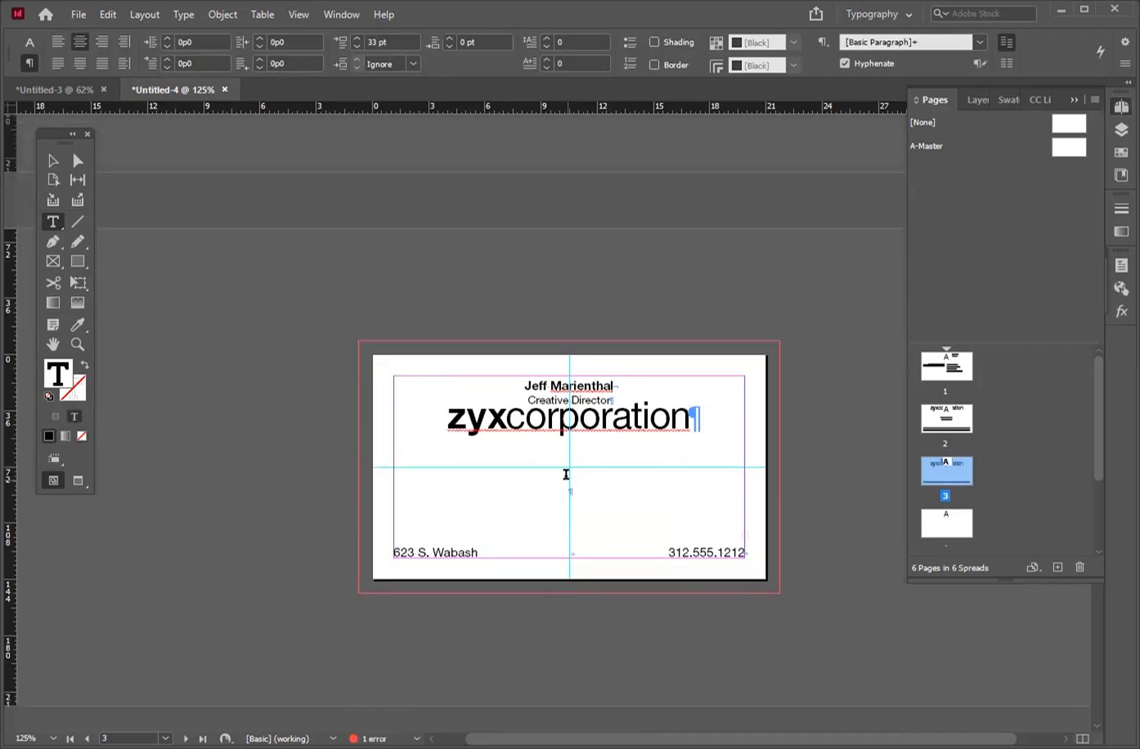
key("Delete")
Step: Set the space before the zyxcorporation line on page 3 to 25 pt
left_click_drag(581, 426, 516, 426)
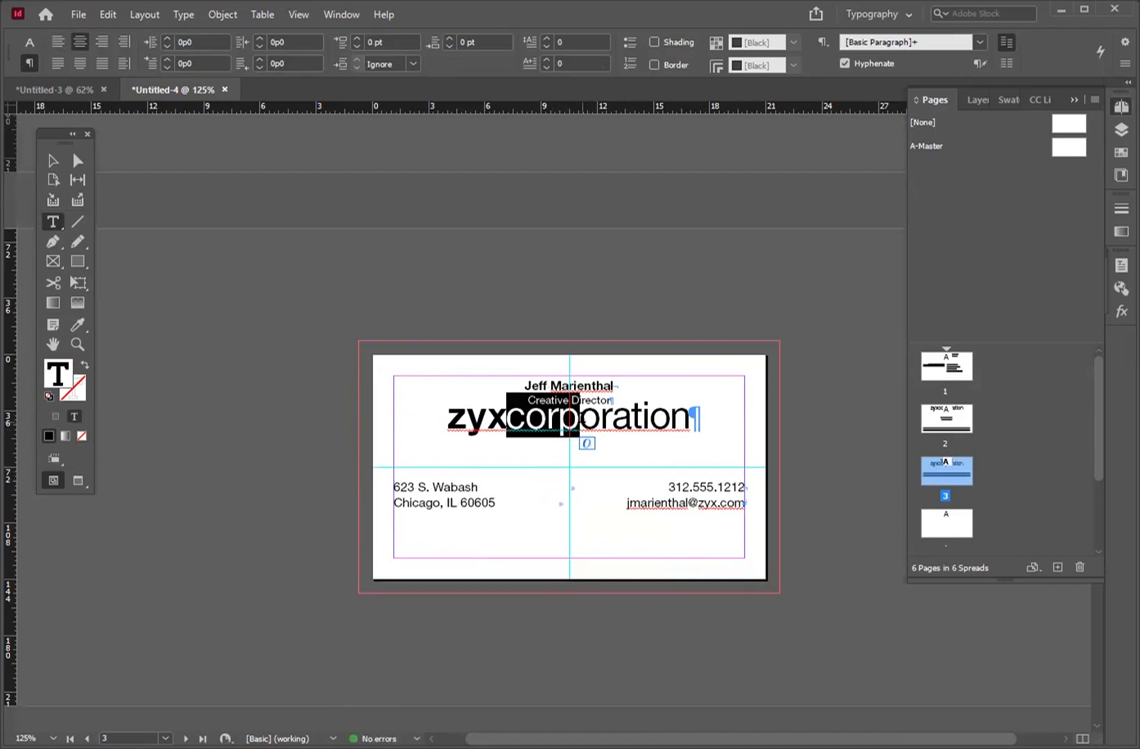
key("shift+Right")
key("shift+Right")
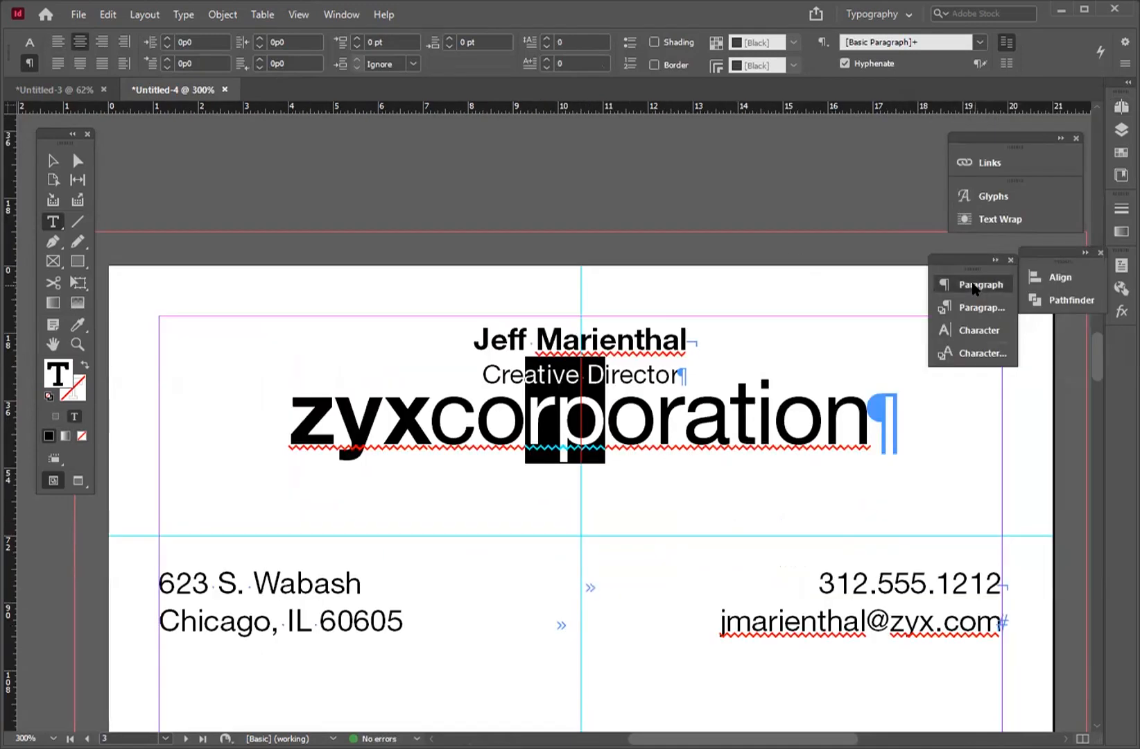
left_click(971, 286)
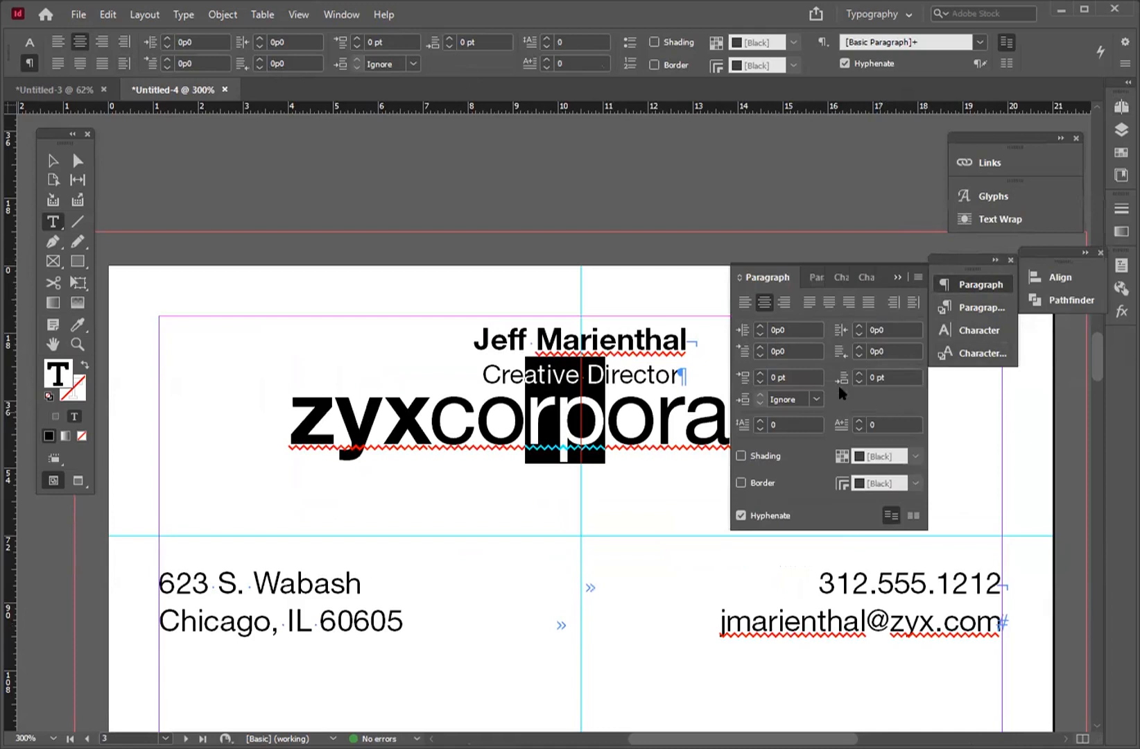
left_click(759, 374)
left_click(759, 373)
left_click(760, 373)
left_click(759, 373)
left_click(759, 374)
left_click(760, 373)
left_click(760, 374)
left_click(760, 374)
left_click(760, 373)
left_click(760, 374)
left_click(761, 373)
left_click(760, 373)
left_click(760, 374)
left_click(760, 374)
left_click(761, 373)
left_click(760, 374)
left_click(760, 374)
left_click(760, 374)
left_click(761, 374)
left_click(760, 374)
left_click(760, 374)
left_click(761, 374)
left_click(760, 374)
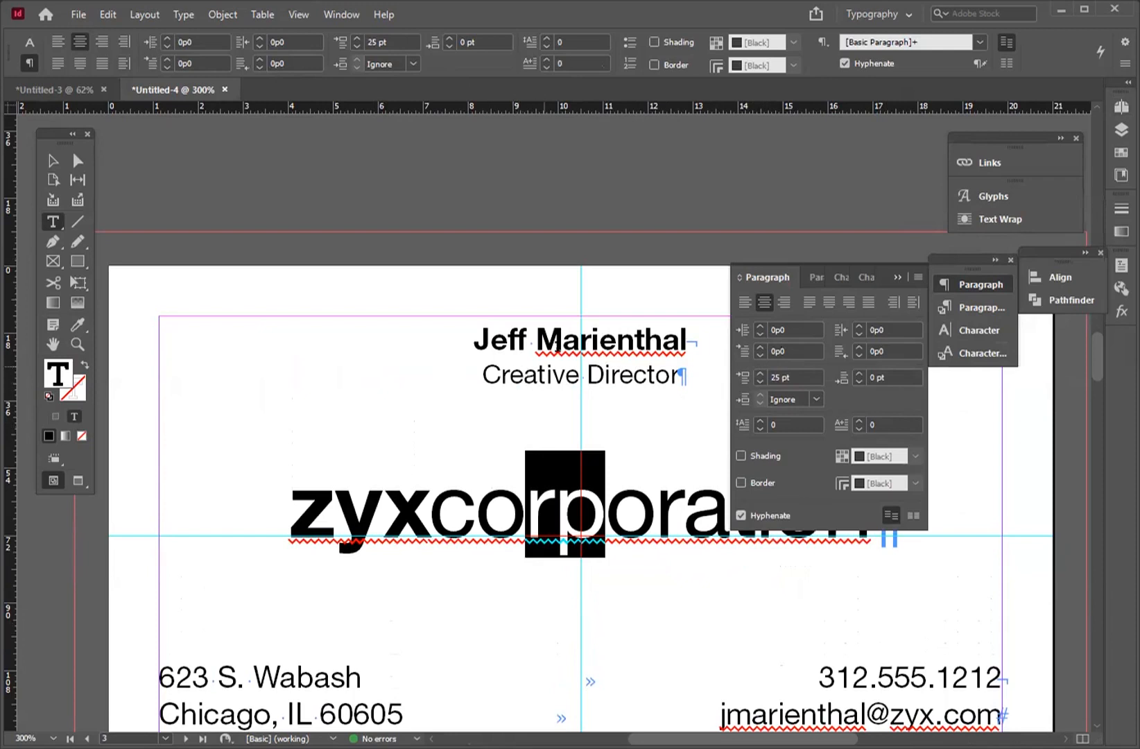
Step: Set the page 3 text frame's first baseline offset to Cap Height
left_click(563, 340)
left_click_drag(536, 340, 593, 341)
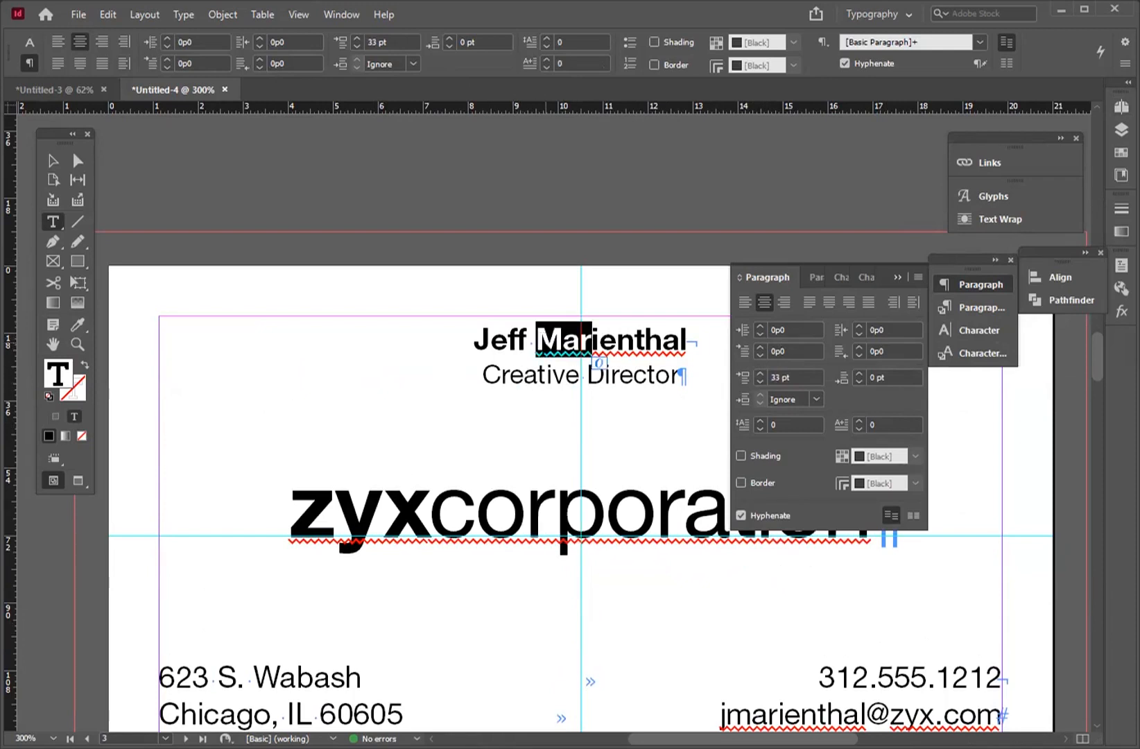
key("ctrl+b")
left_click(129, 276)
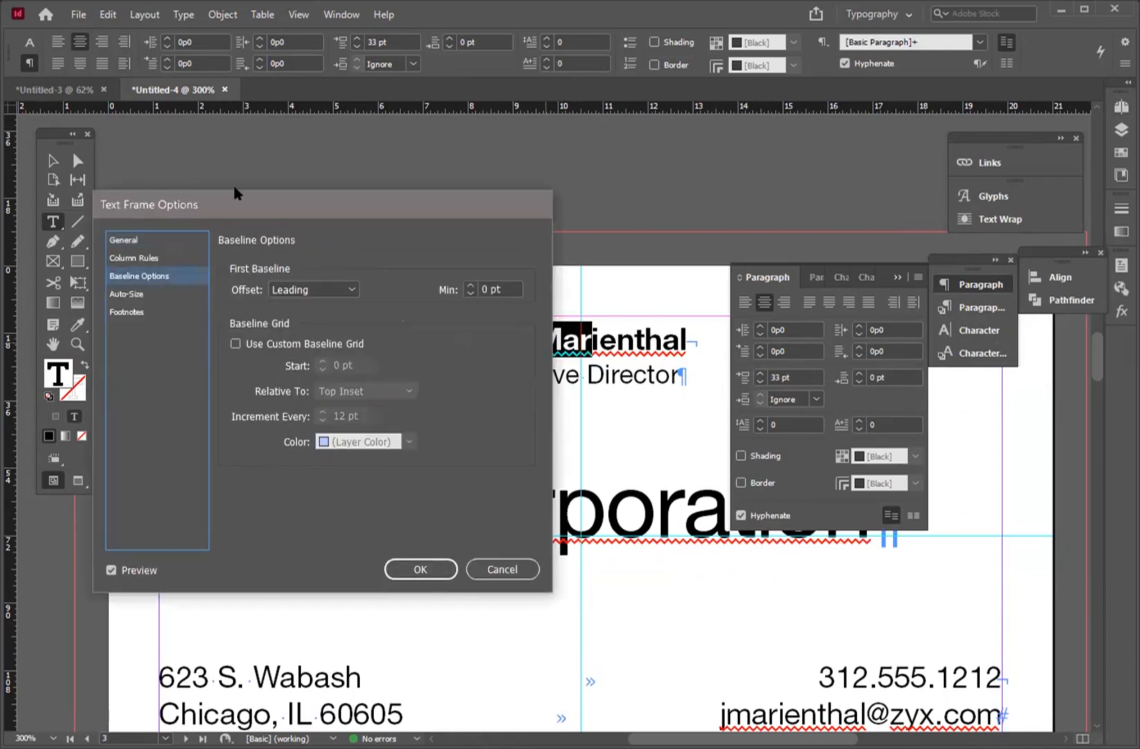
left_click_drag(236, 193, 220, 156)
left_click(282, 254)
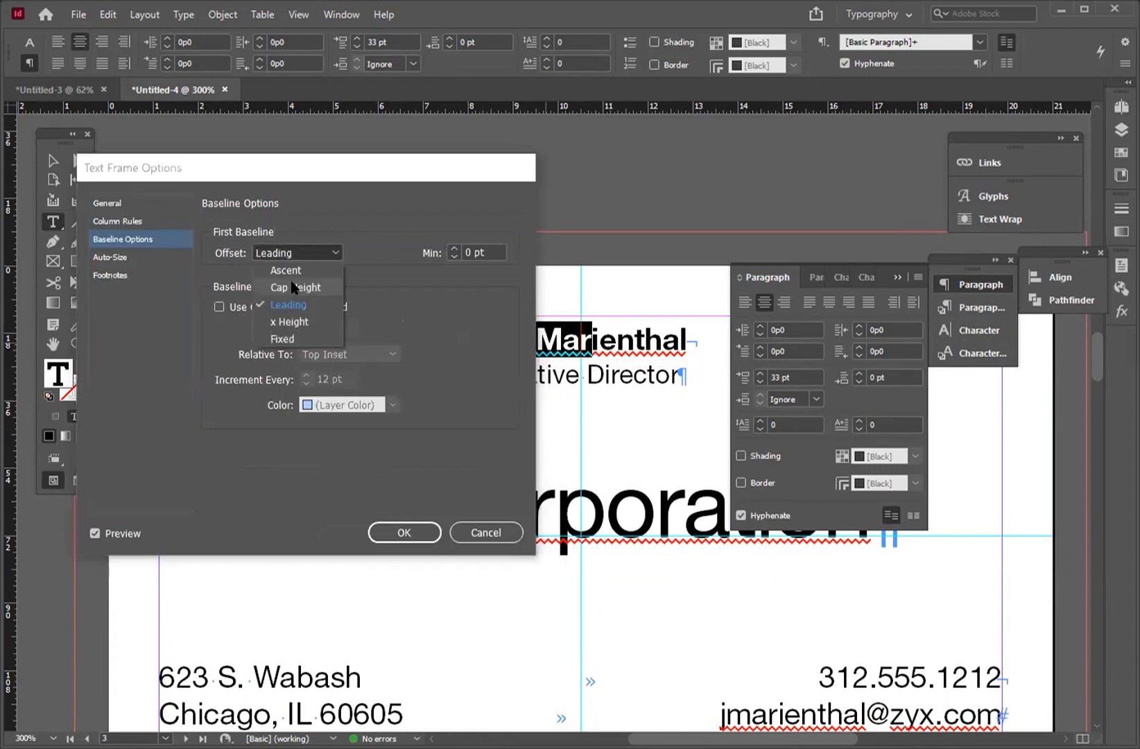
left_click(294, 287)
mouse_move(227, 163)
left_mouse_down()
mouse_move(258, 356)
mouse_move(313, 359)
mouse_move(235, 164)
left_mouse_up()
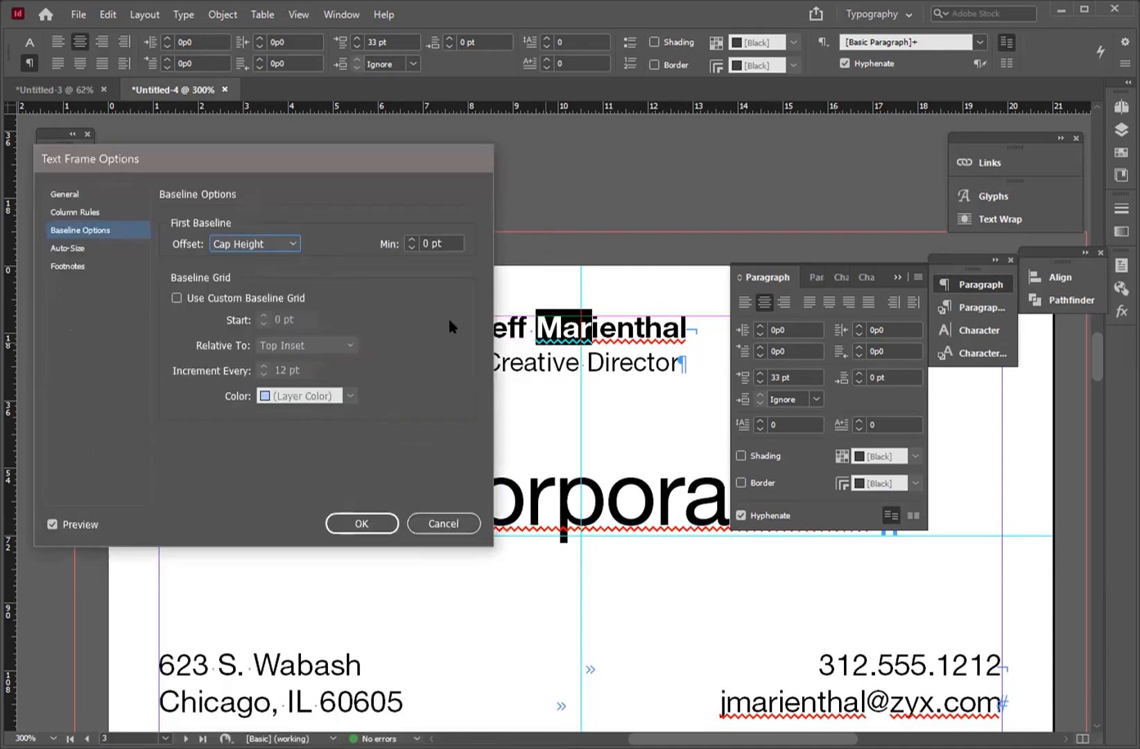
left_click(355, 521)
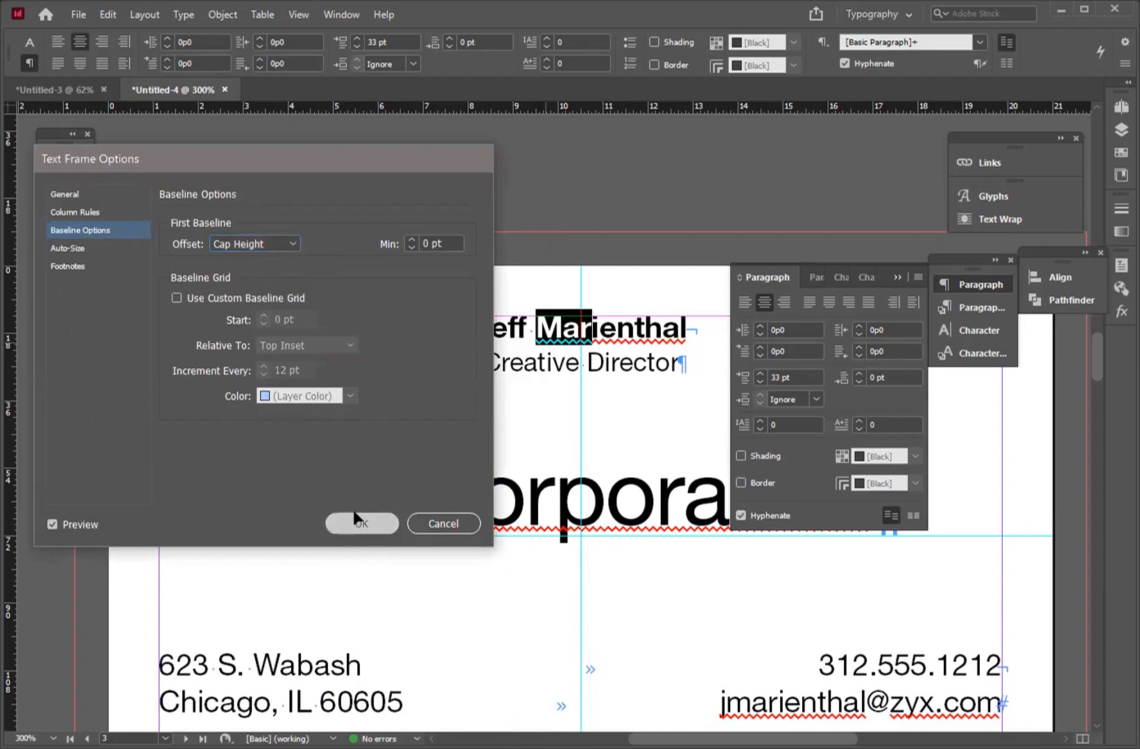
Step: Increase the space before the zyxcorporation line until its baseline rests on the page's horizontal centre guide
left_click_drag(527, 486, 604, 485)
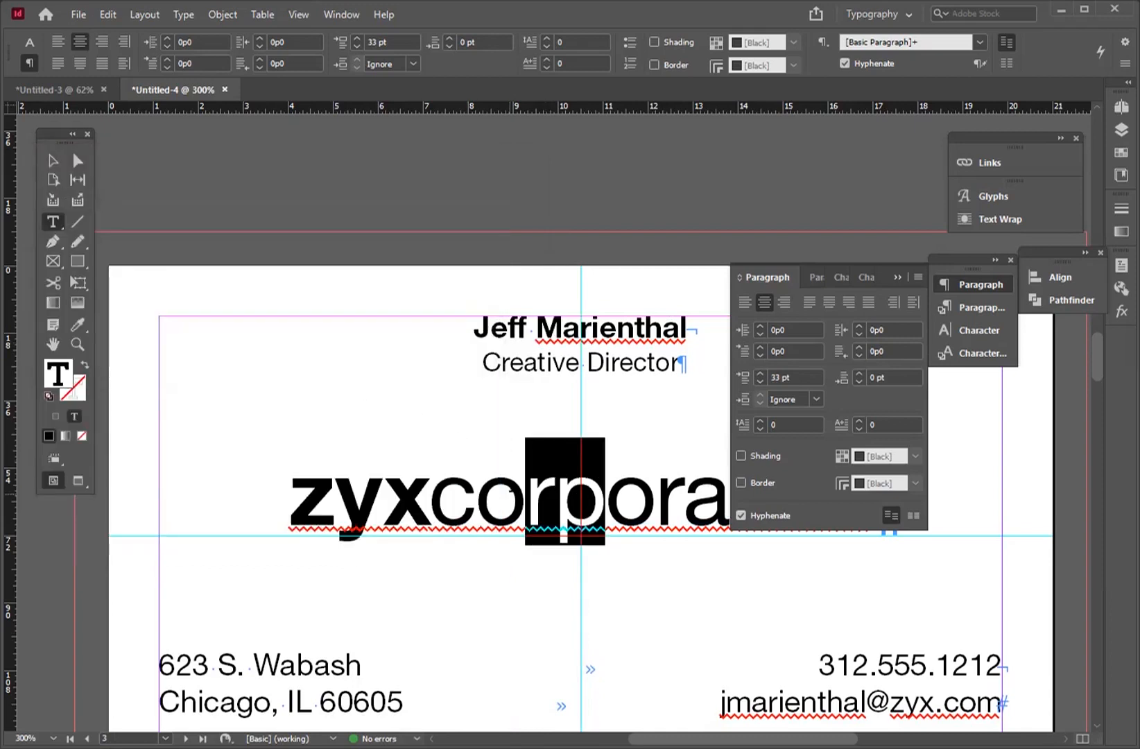
left_click(760, 373)
left_click(760, 373)
left_click(760, 373)
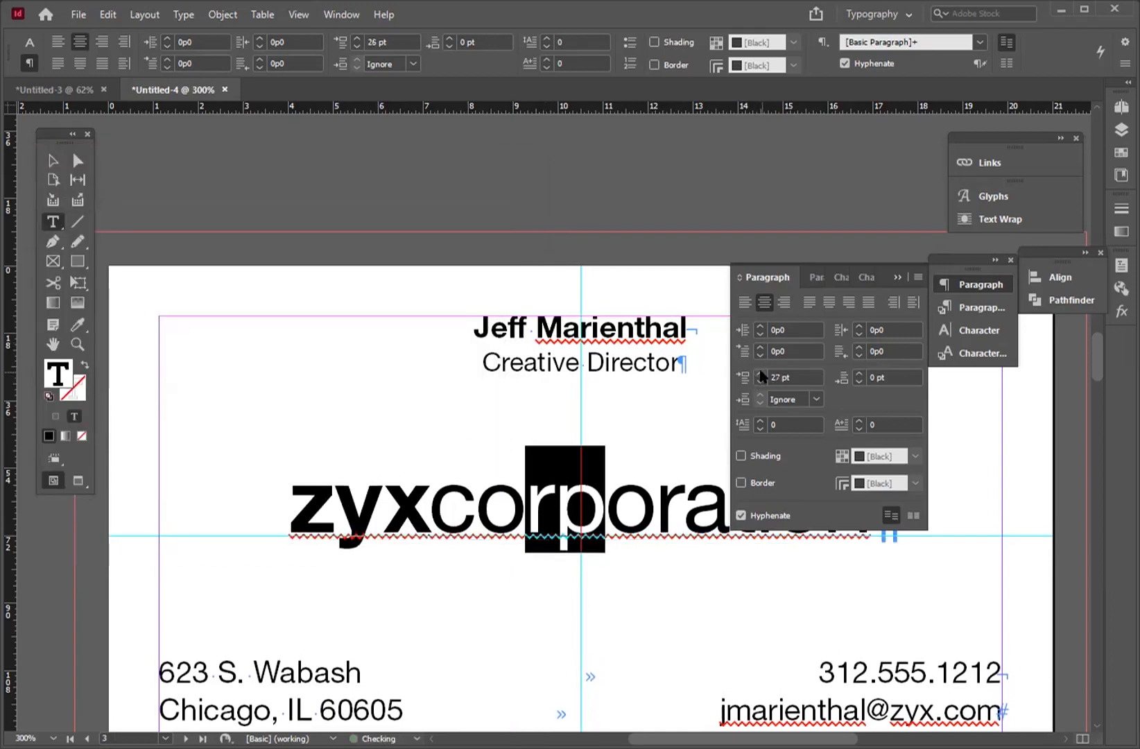
Step: Set the space before the contact lines at the foot of page 3 to 37 pt, keeping both lines inside the frame
left_click(899, 276)
key("ctrl+0")
left_click_drag(211, 564, 270, 563)
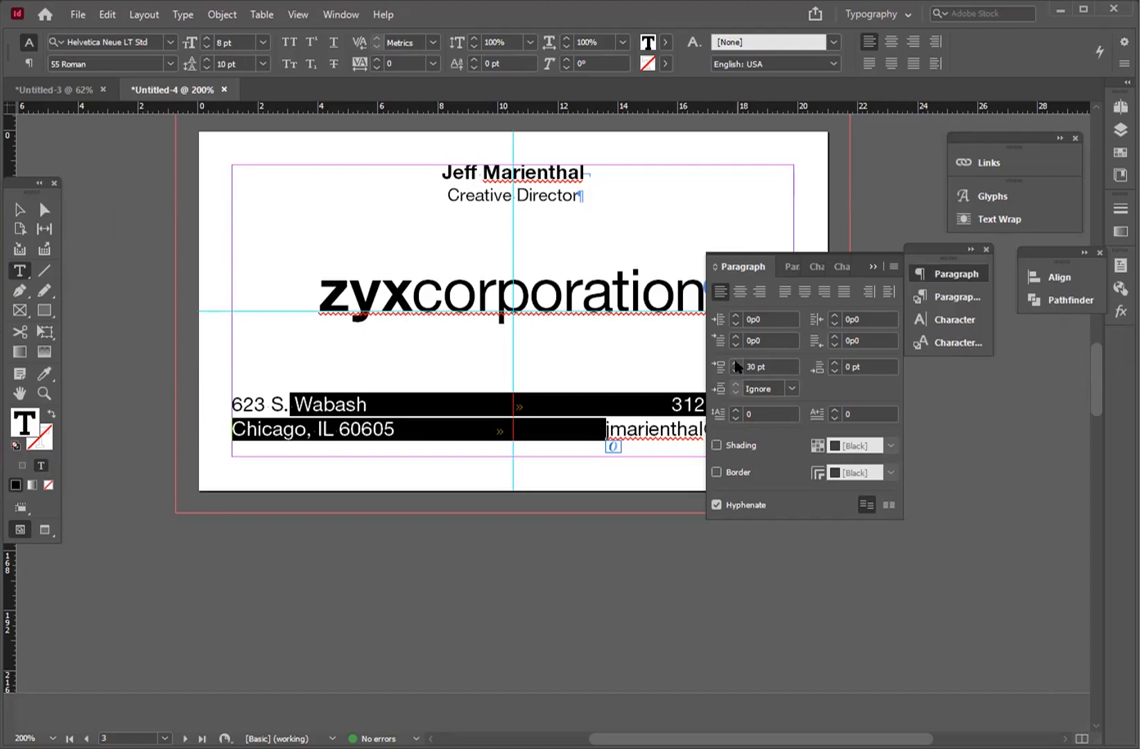
left_click(737, 363)
left_click(737, 363)
left_click(737, 364)
left_click(737, 364)
left_click(737, 363)
left_click(737, 364)
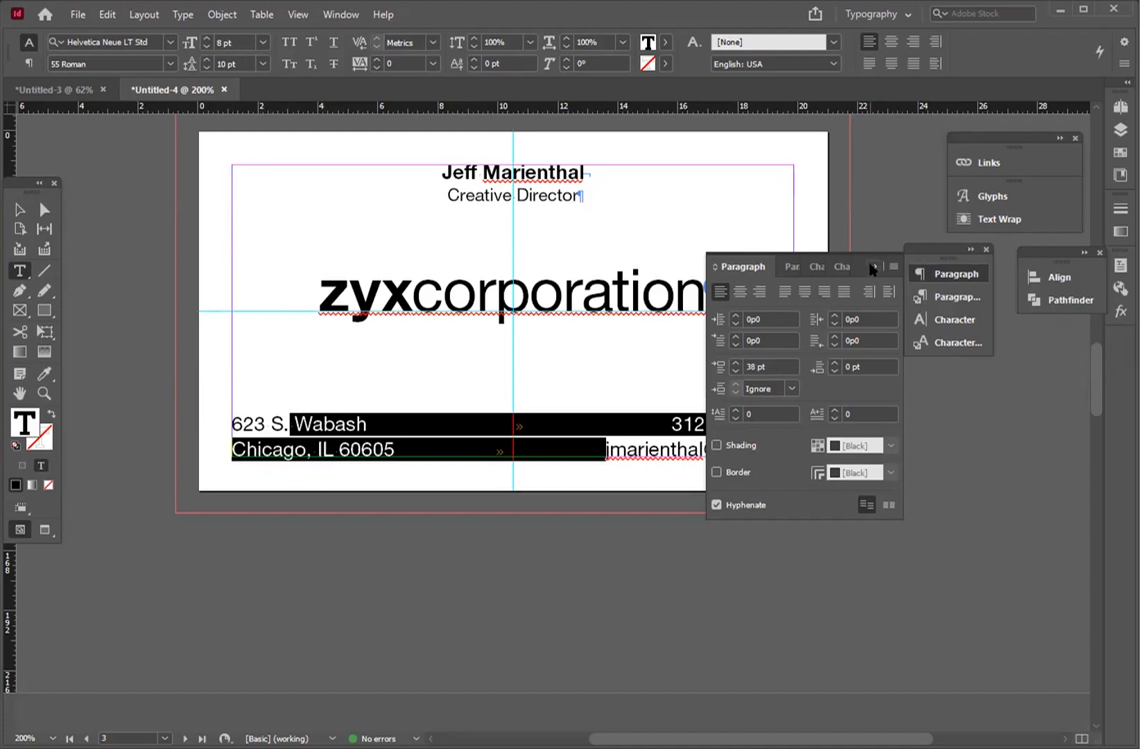
left_click(736, 362)
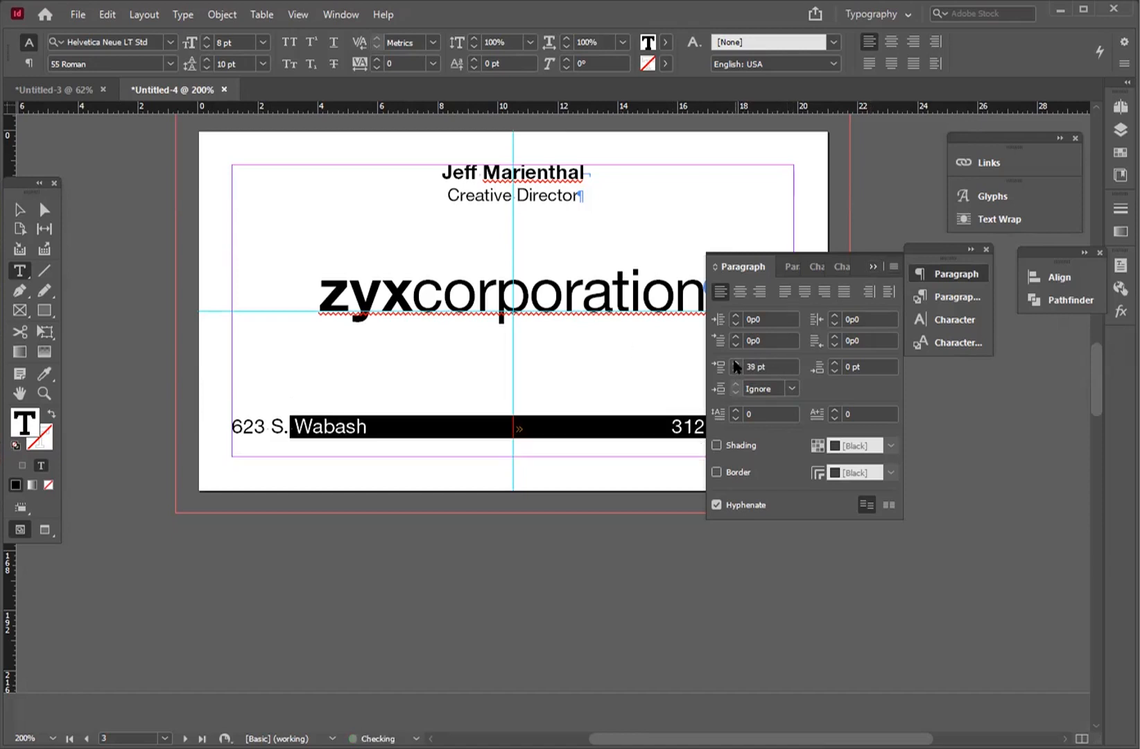
left_click(736, 371)
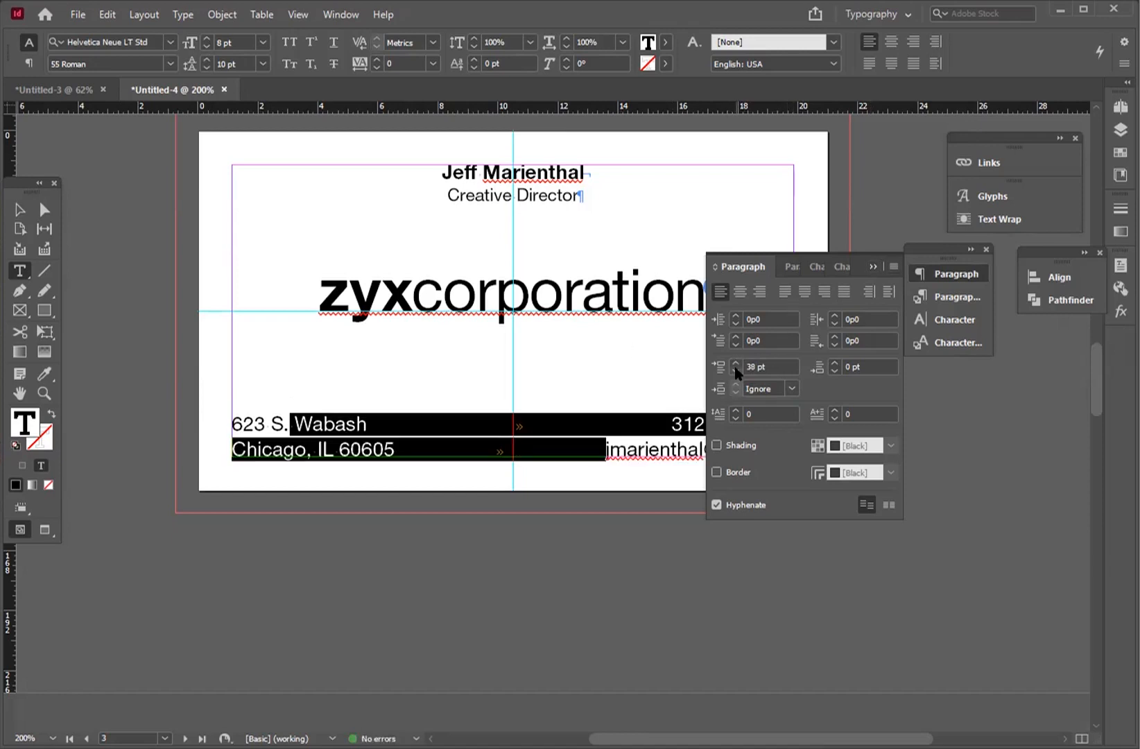
left_click(736, 372)
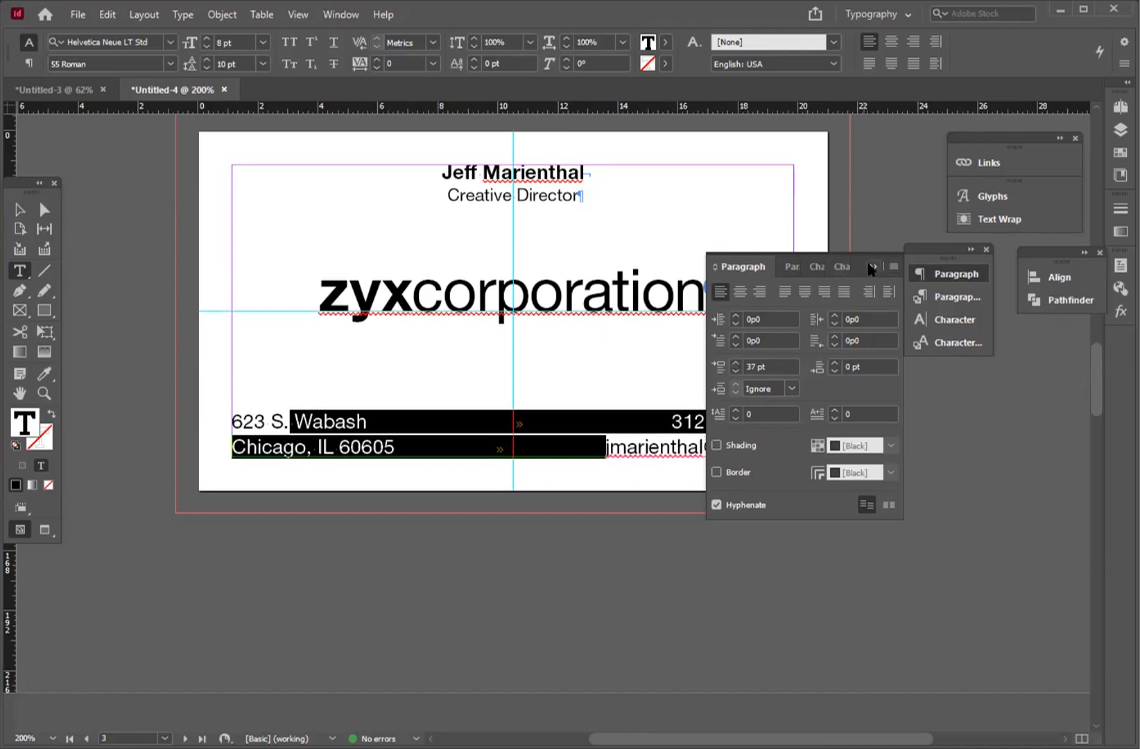
left_click(872, 268)
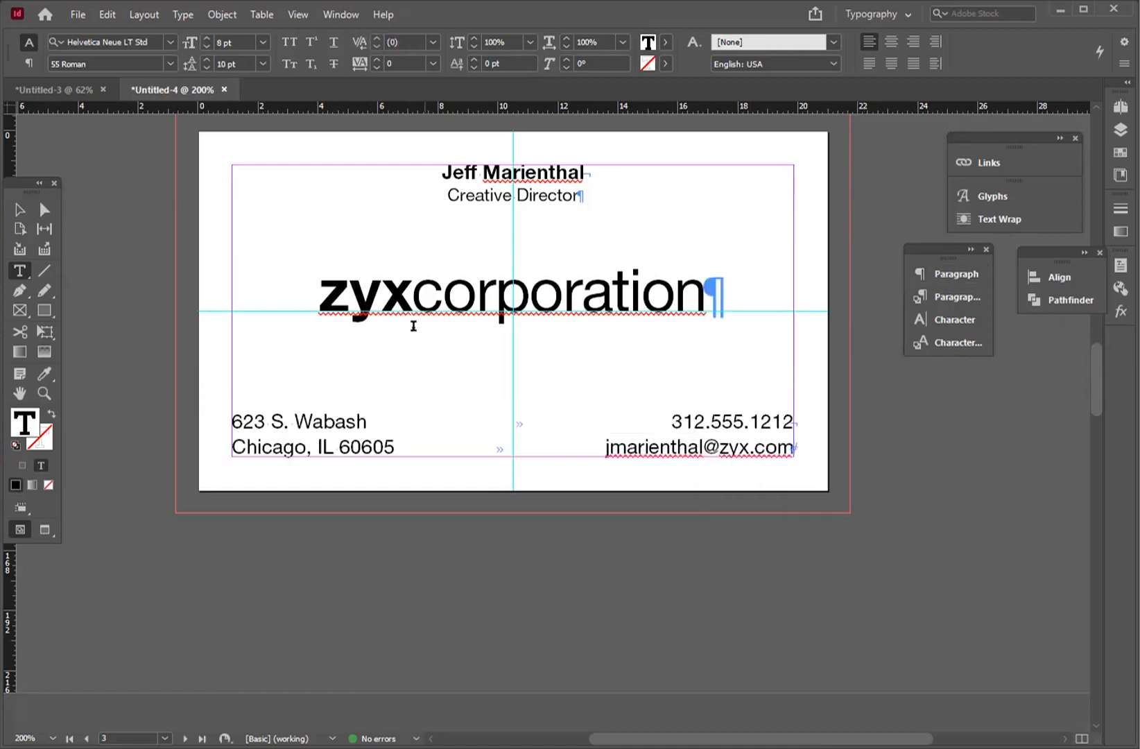
left_click_drag(435, 177, 576, 197)
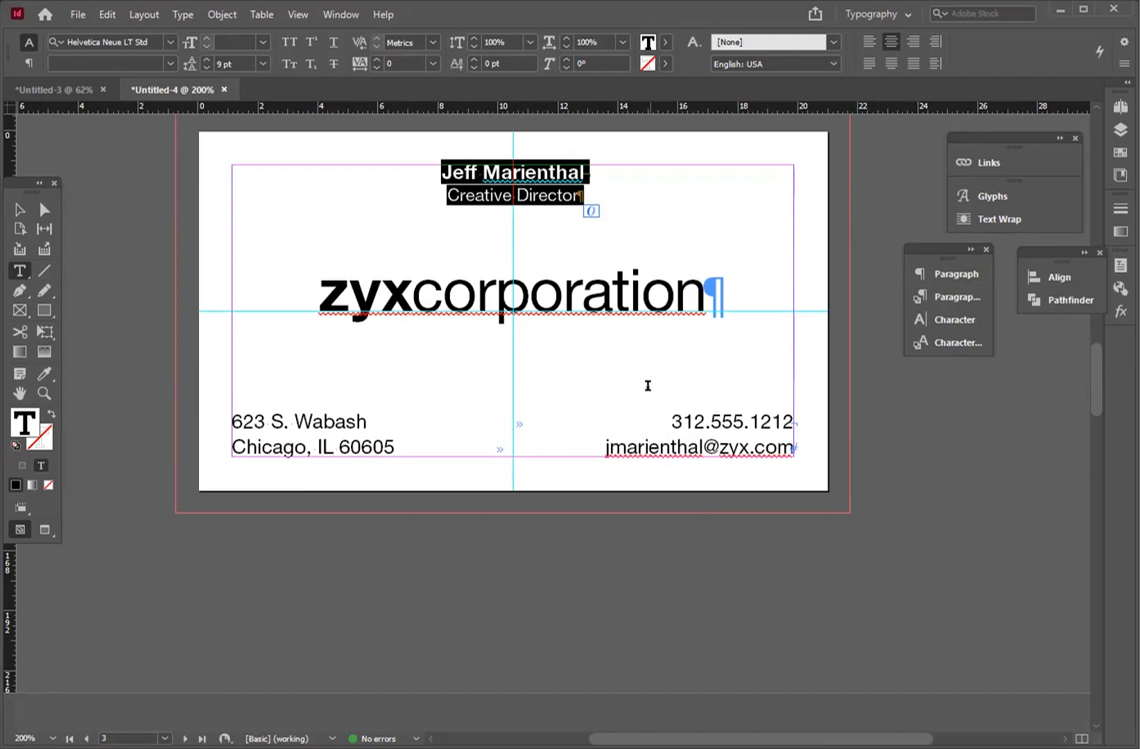
left_click_drag(666, 399, 650, 447)
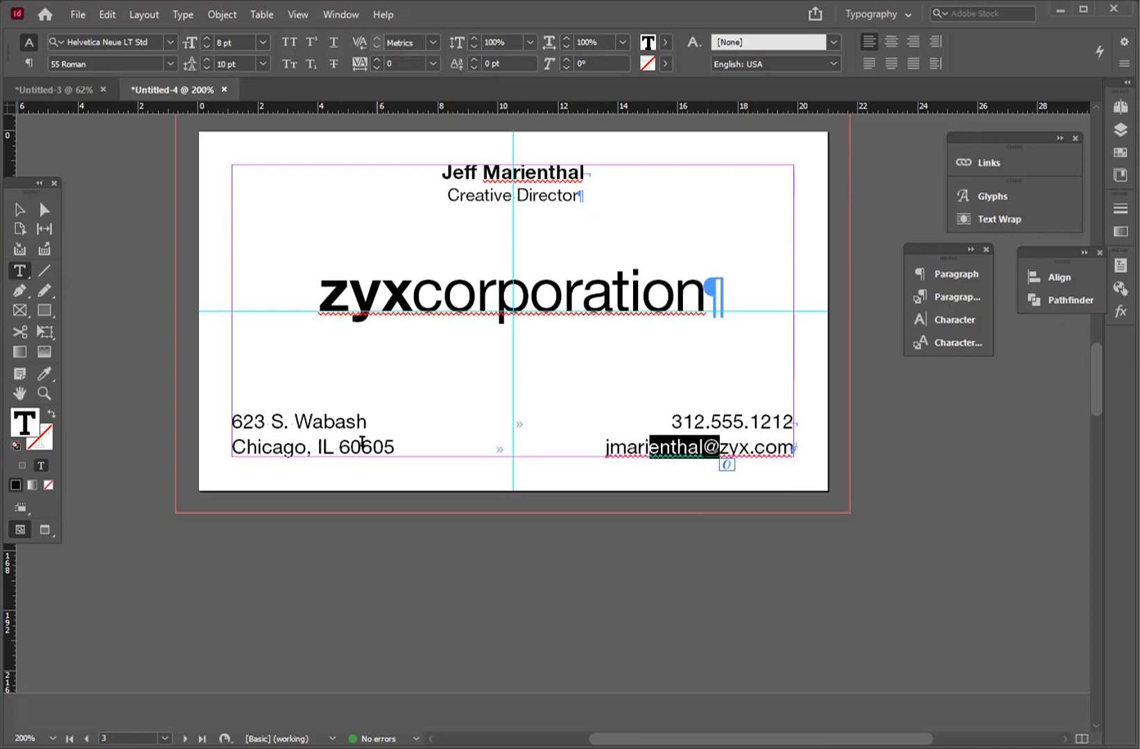
left_click_drag(362, 444, 236, 422)
scroll(342, 387, "down", 5)
scroll(347, 392, "up", 7)
scroll(412, 301, "down", 3)
scroll(414, 301, "up", 2)
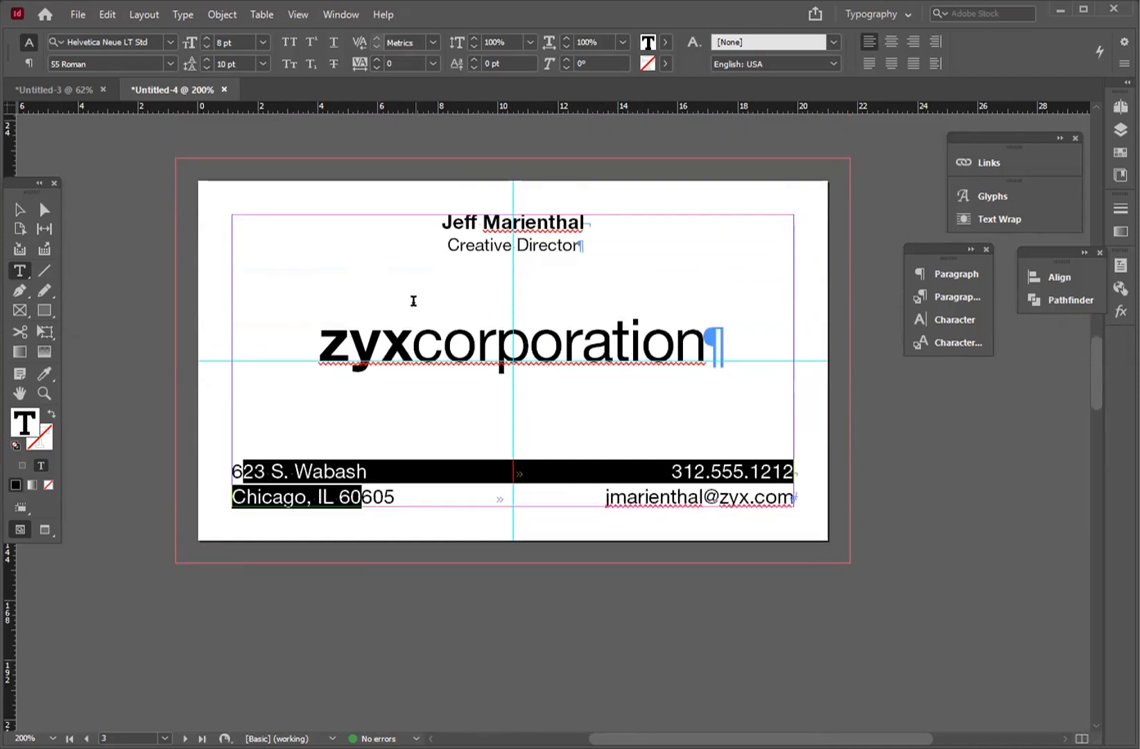
Step: Delete the right-aligned tab stop from all text in the page 3 frame and add a centre tab stop at 2p0
key("ctrl+a")
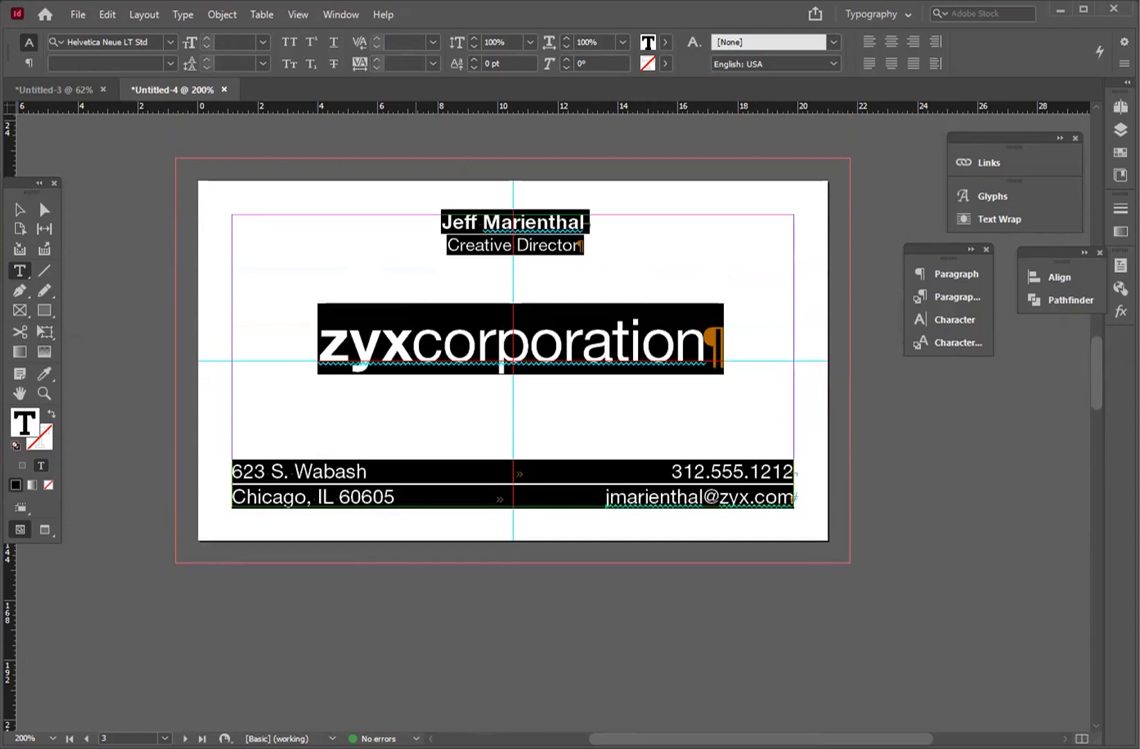
key("ctrl+shift+t")
left_click_drag(790, 183, 792, 211)
left_click(263, 168)
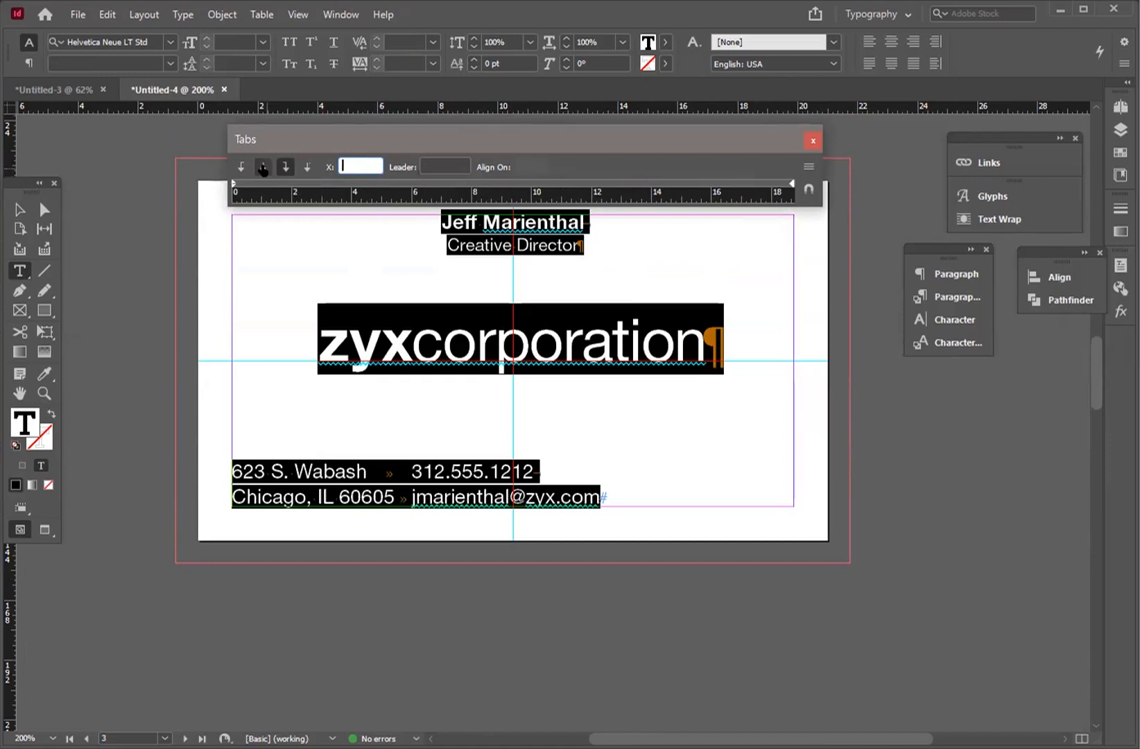
left_click(292, 185)
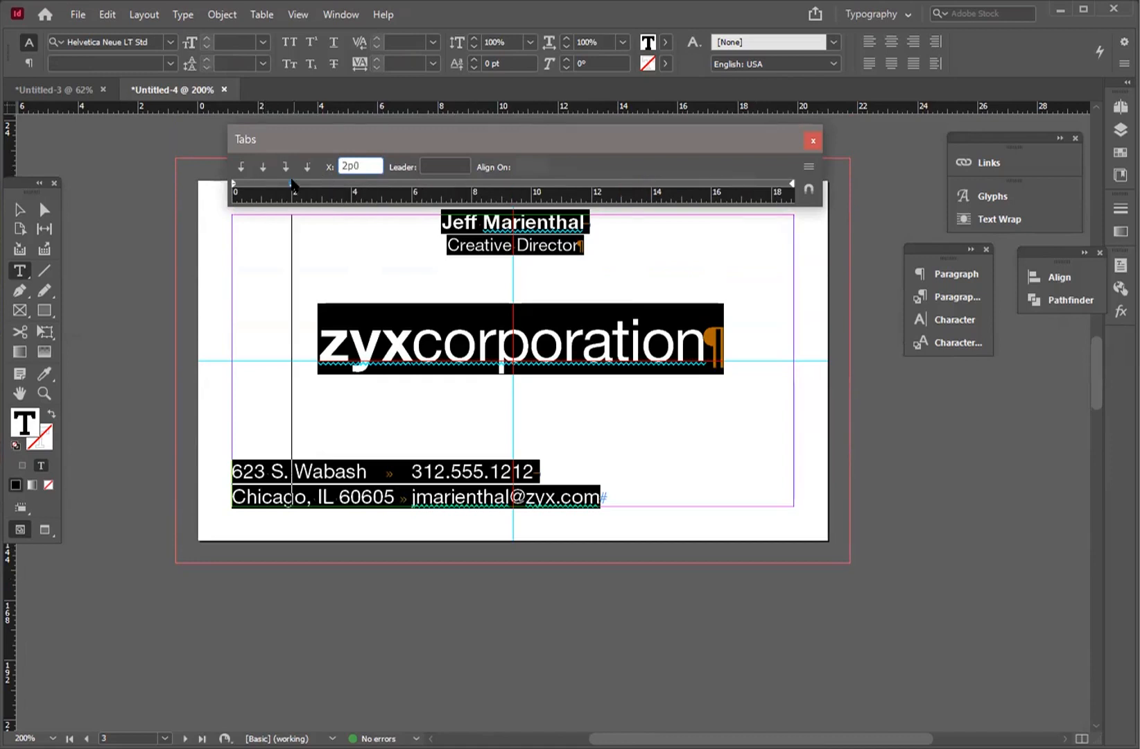
Step: Add a second centre tab stop and adjust it to 15p7 so the e-mail ends at the right margin
left_click(746, 184)
left_click_drag(745, 181, 727, 179)
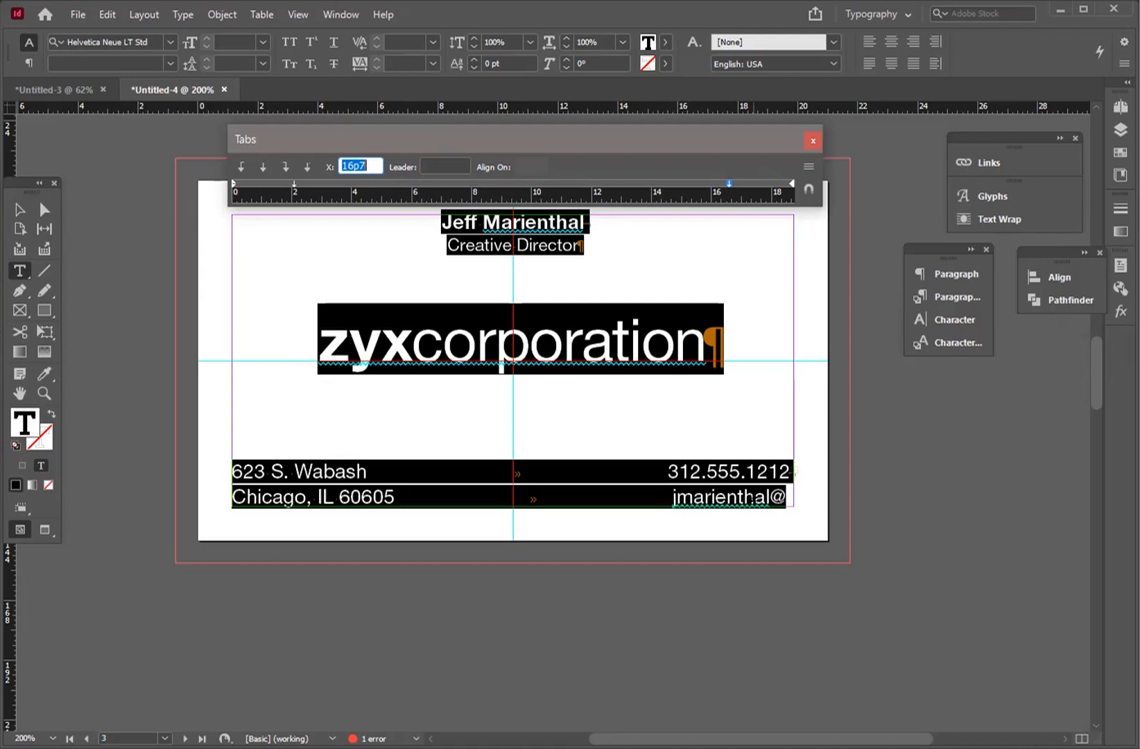
left_click_drag(728, 182, 699, 186)
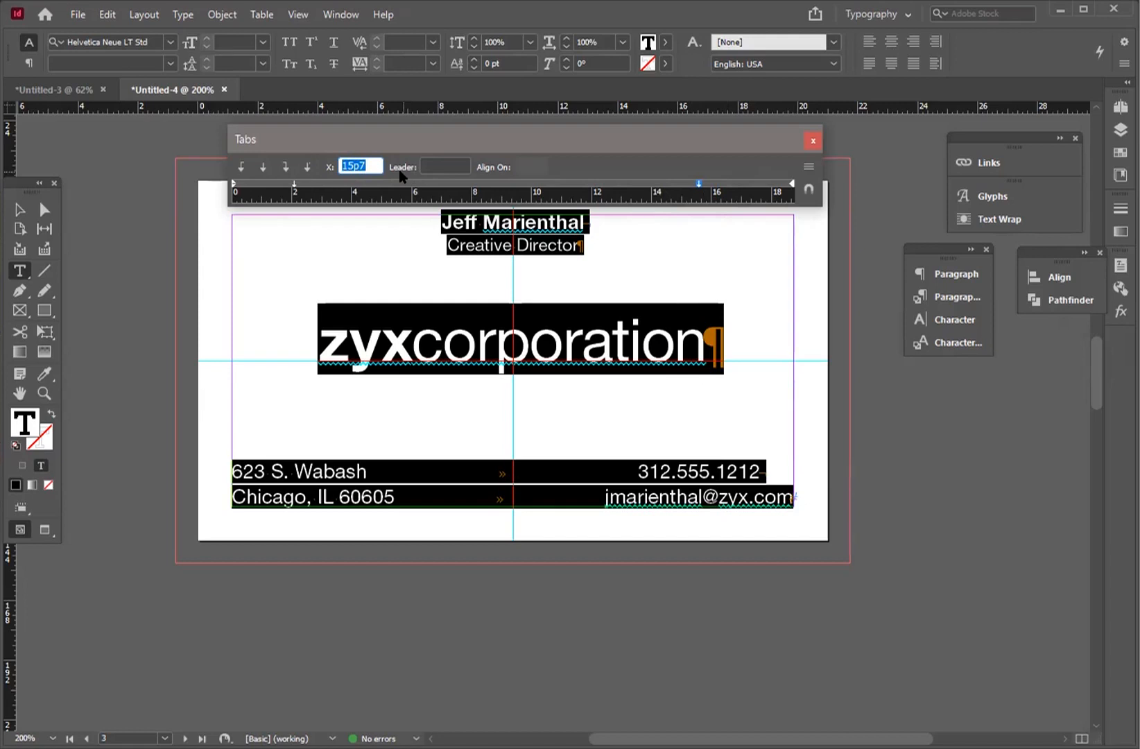
type("16p6")
key("Return")
key("Down")
key("Down")
key("Down")
key("Down")
key("Down")
key("Down")
key("Down")
key("Down")
key("Down")
key("Down")
key("Down")
key("Down")
key("Down")
key("Down")
key("Up")
key("Up")
key("Up")
key("Down")
key("Up")
Step: Insert a tab at the start of both address lines and set the first centre tab stop for all text to 2p6
left_click(232, 468)
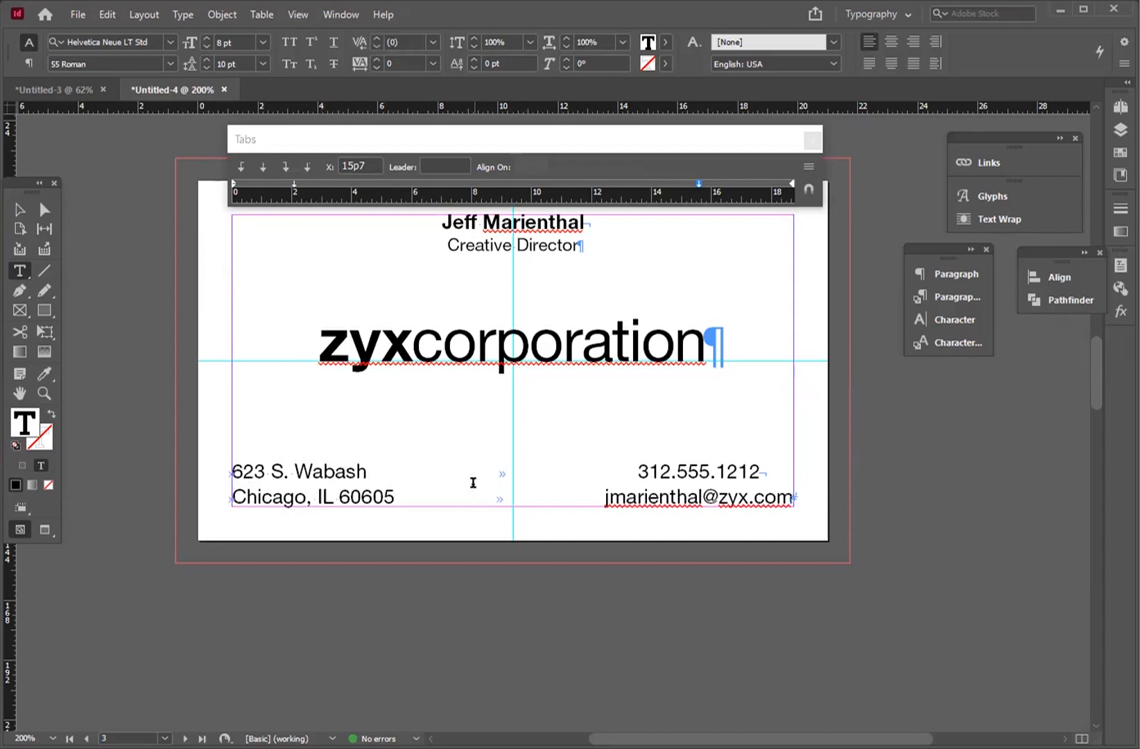
key("ctrl+a")
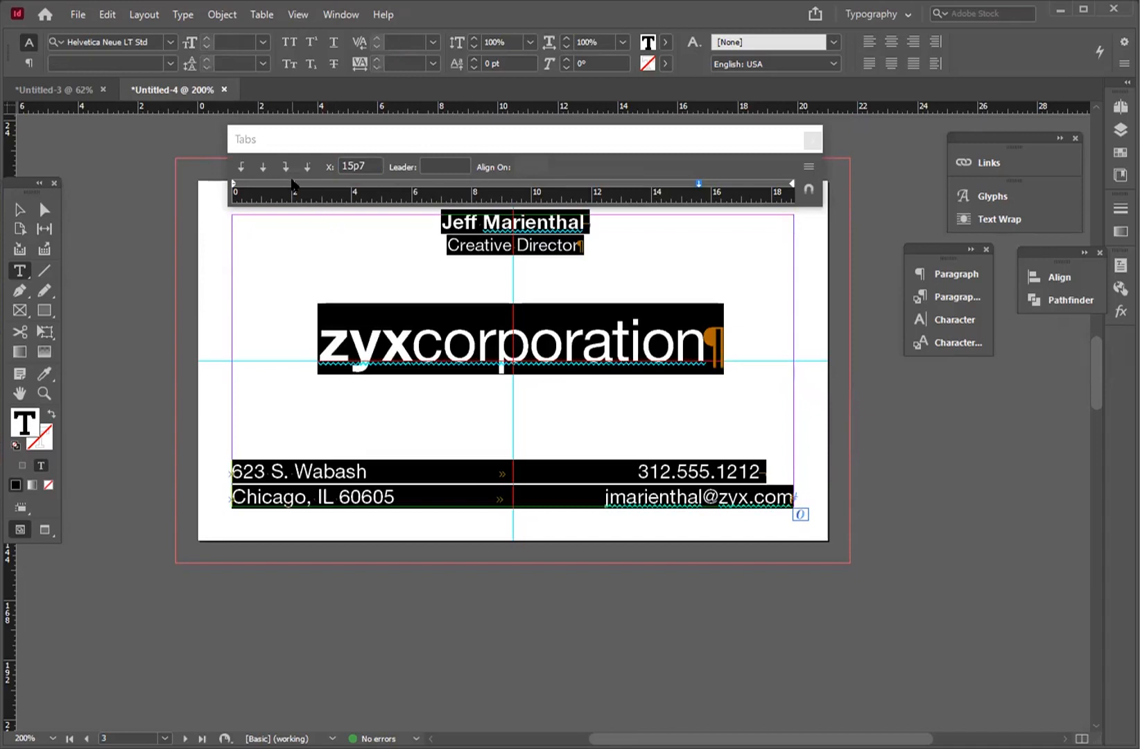
left_click_drag(298, 188, 301, 184)
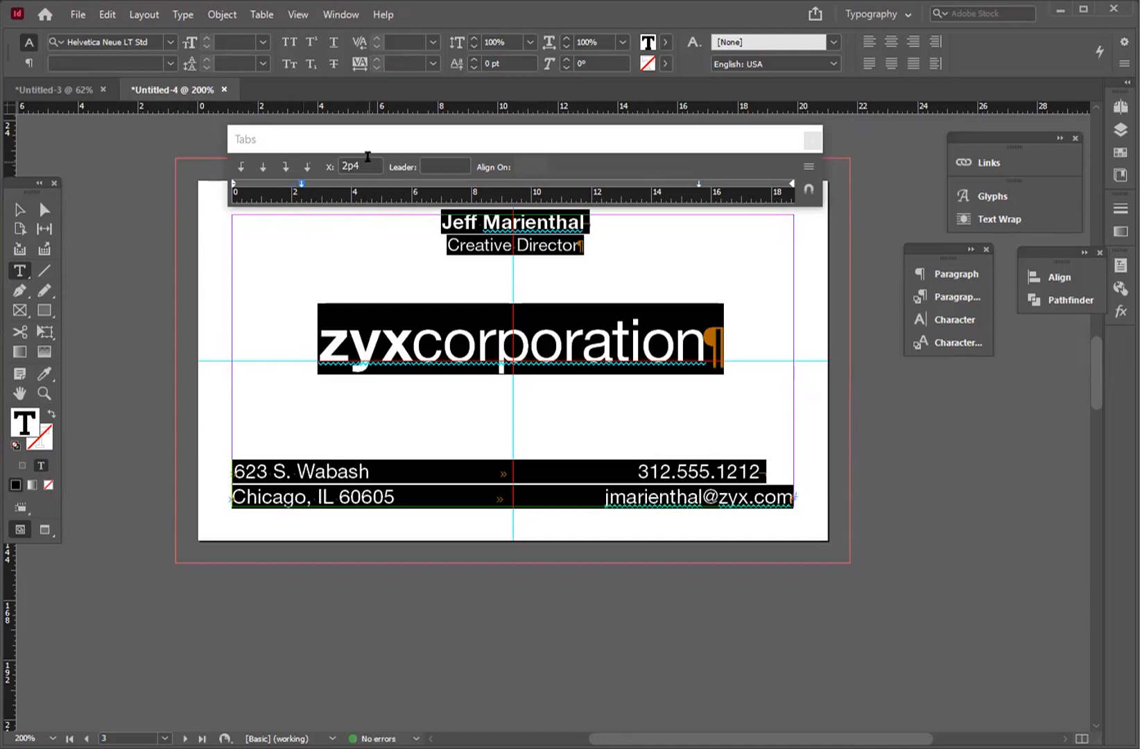
left_click(366, 164)
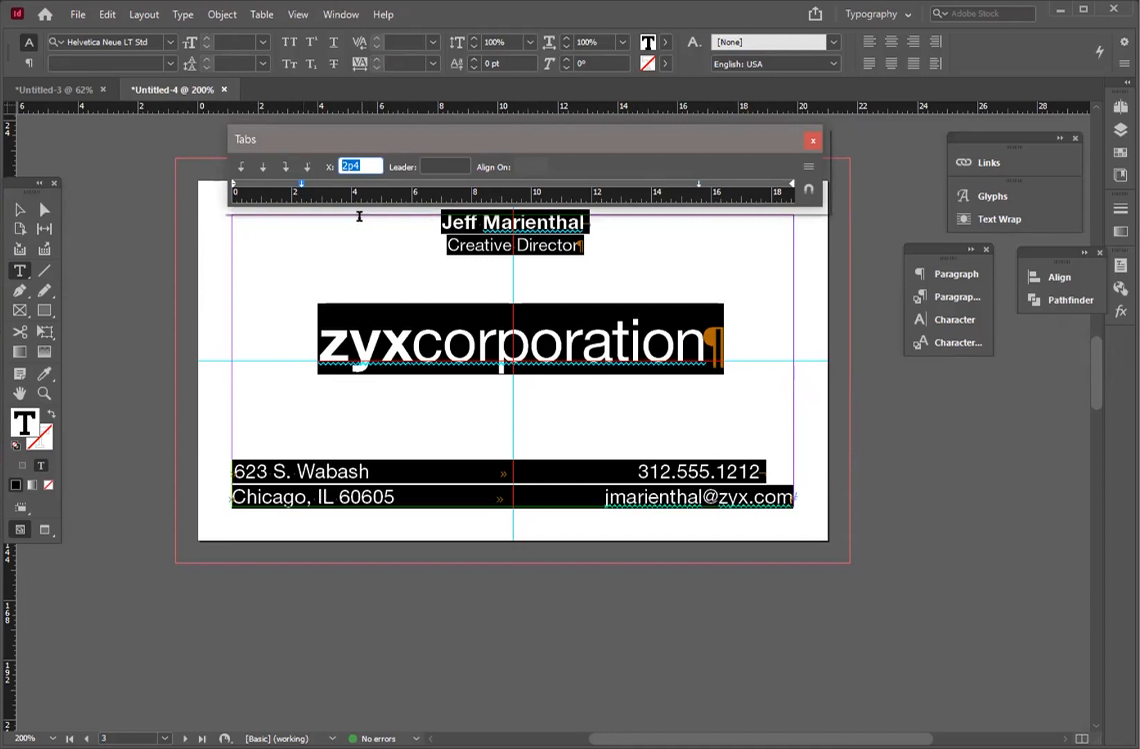
type("2p6")
key("Return")
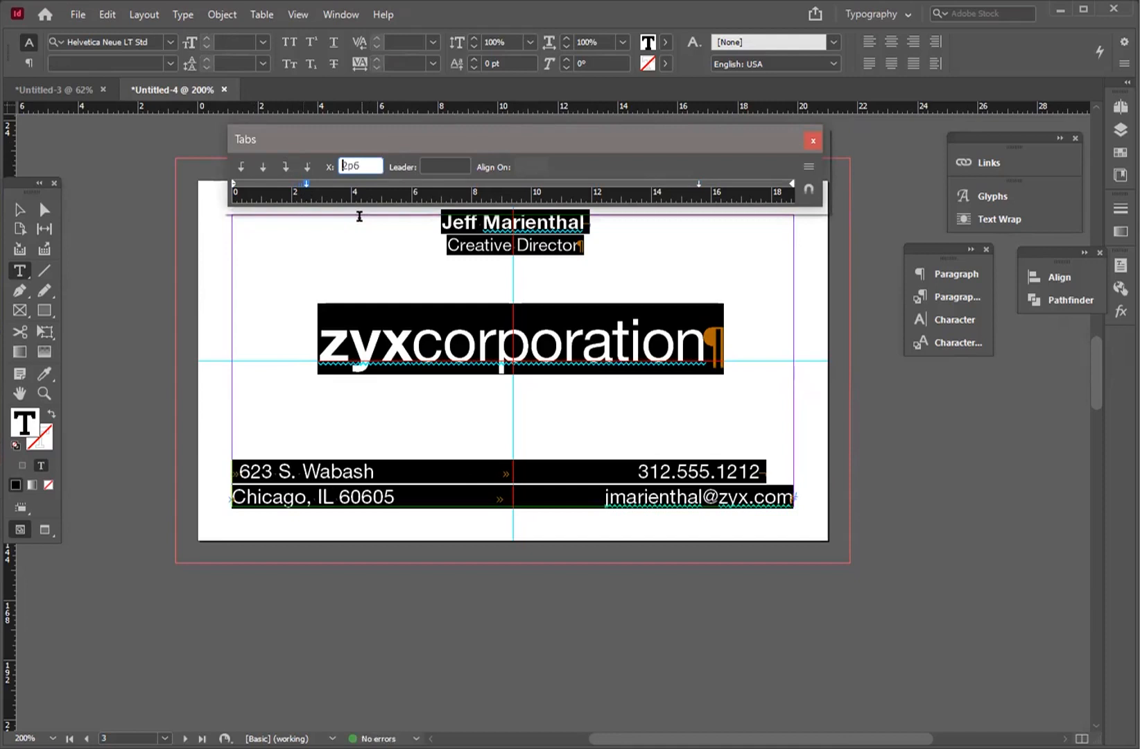
Step: Adjust the first centre tab stop to 2p8 so the city line starts flush with the left margin
key("Up")
key("Up")
key("Up")
key("Up")
key("Up")
key("Up")
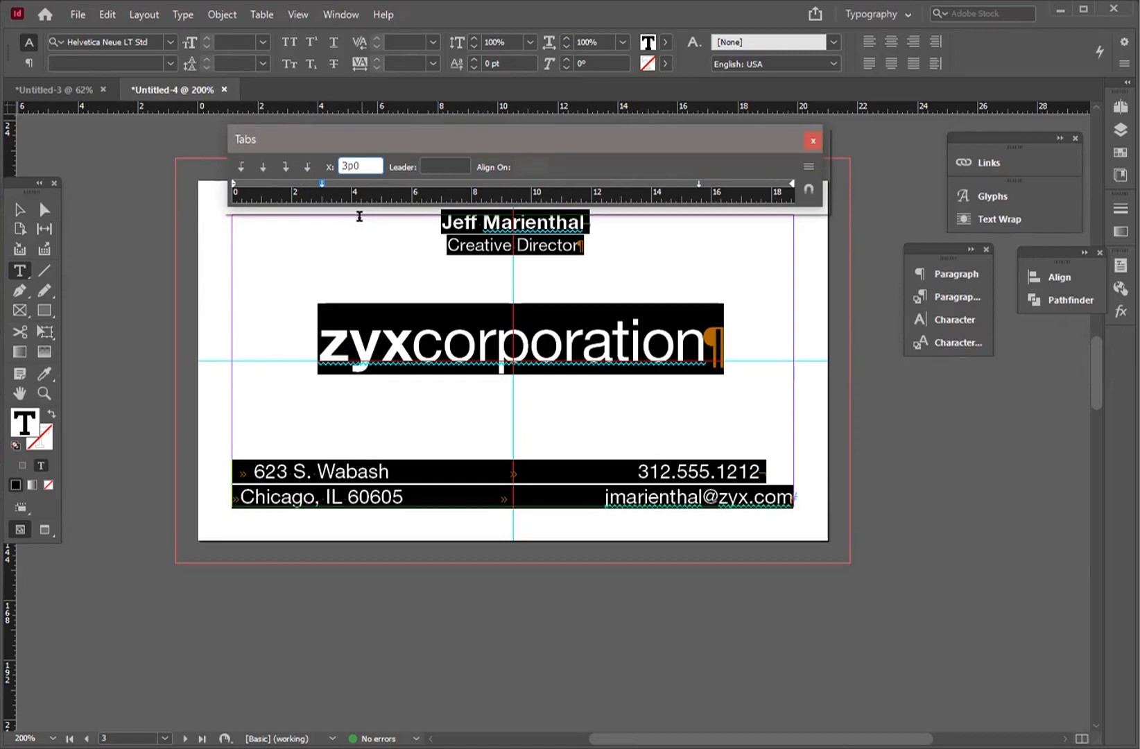
key("Down")
key("Down")
key("Down")
key("Down")
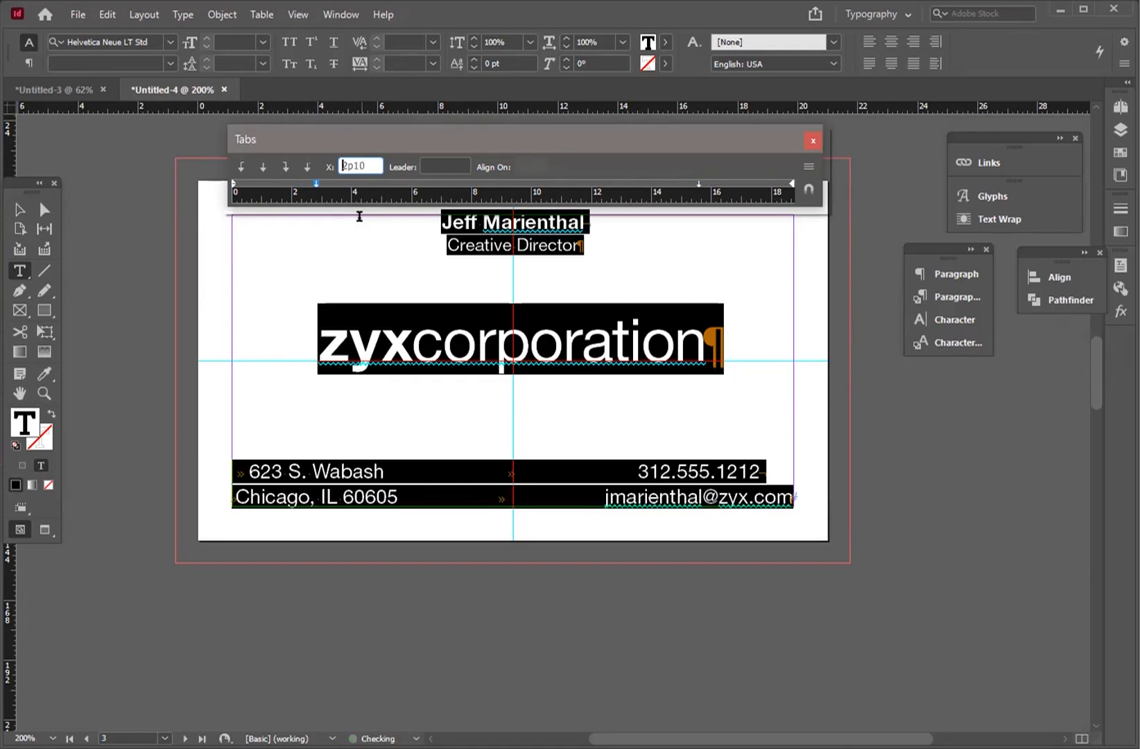
key("ctrl+equal")
key("ctrl+equal")
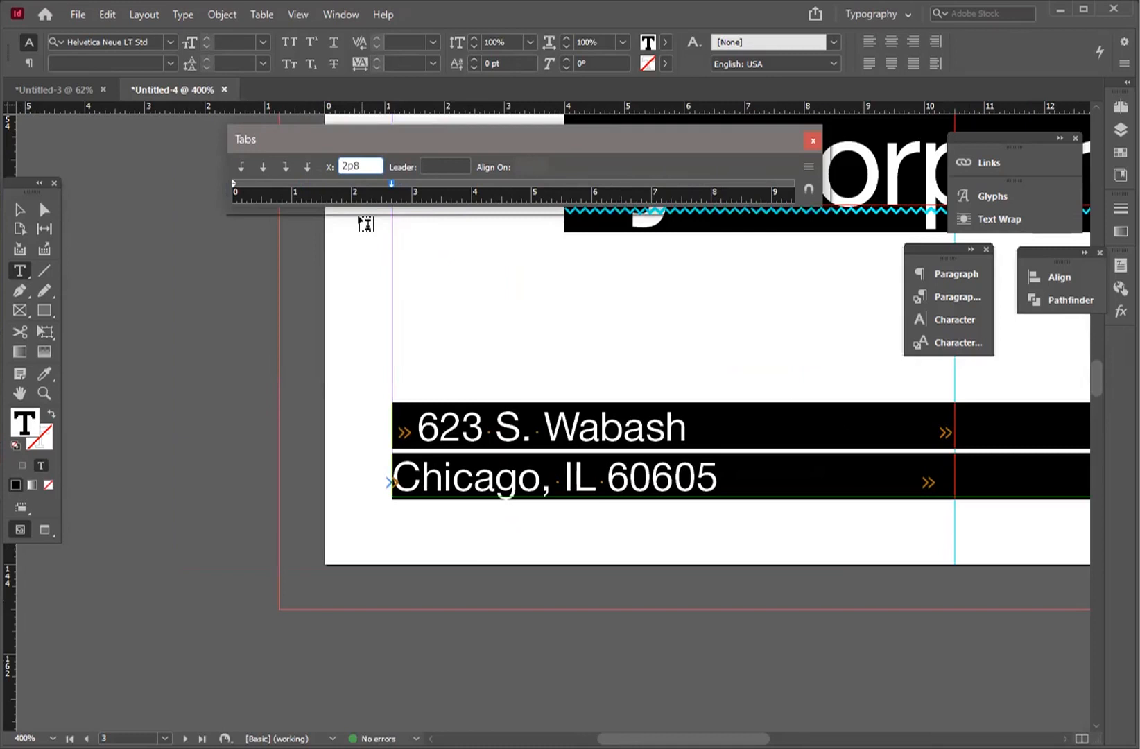
key("Down")
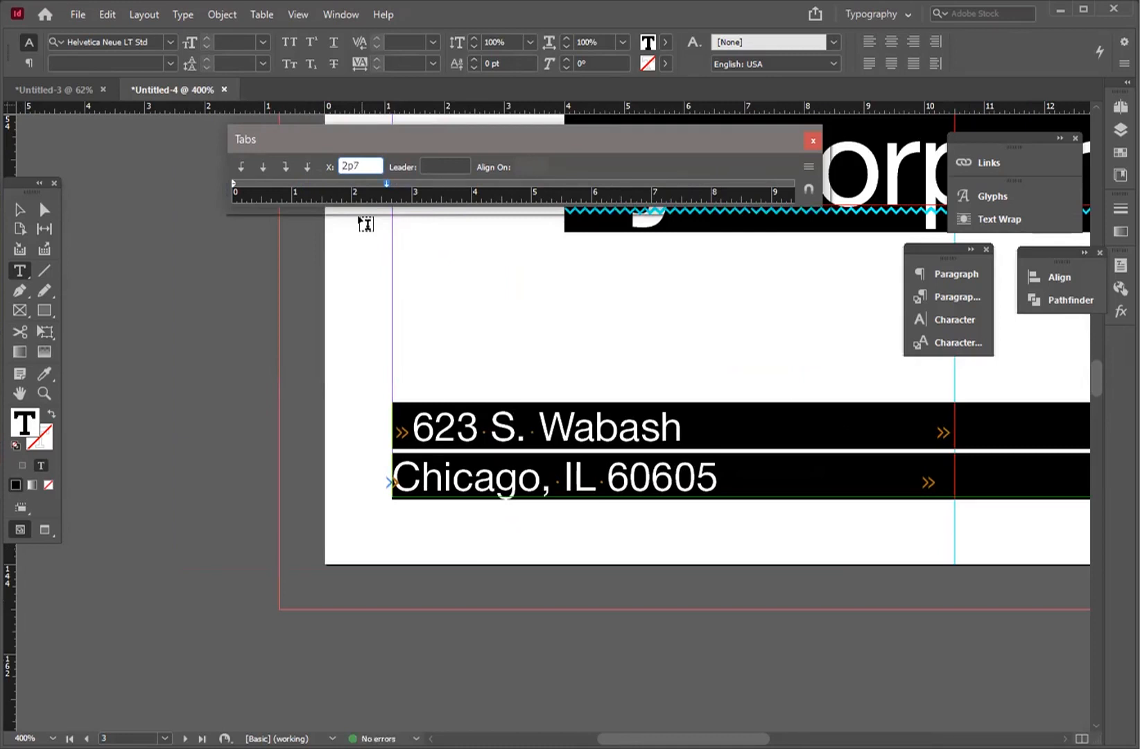
key("Up")
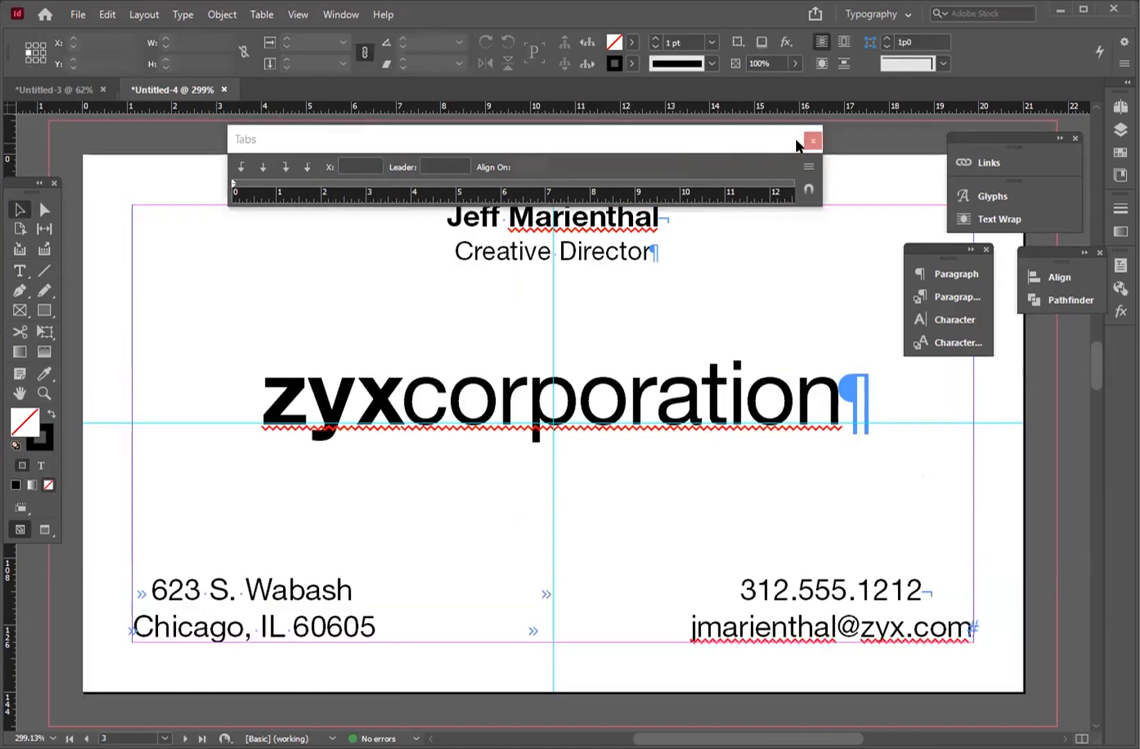
Step: Insert two tabs before the name and two before the job title to move both lines to the second centre tab stop
left_click(520, 313)
triple_click(520, 313)
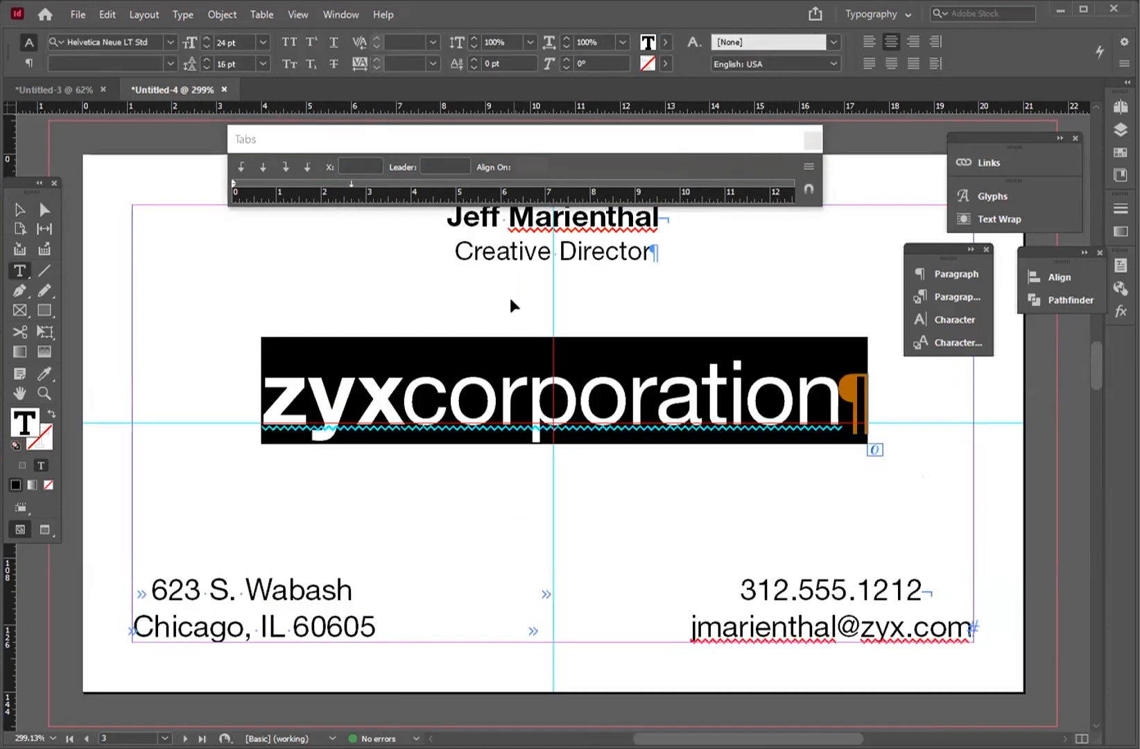
key("ctrl+a")
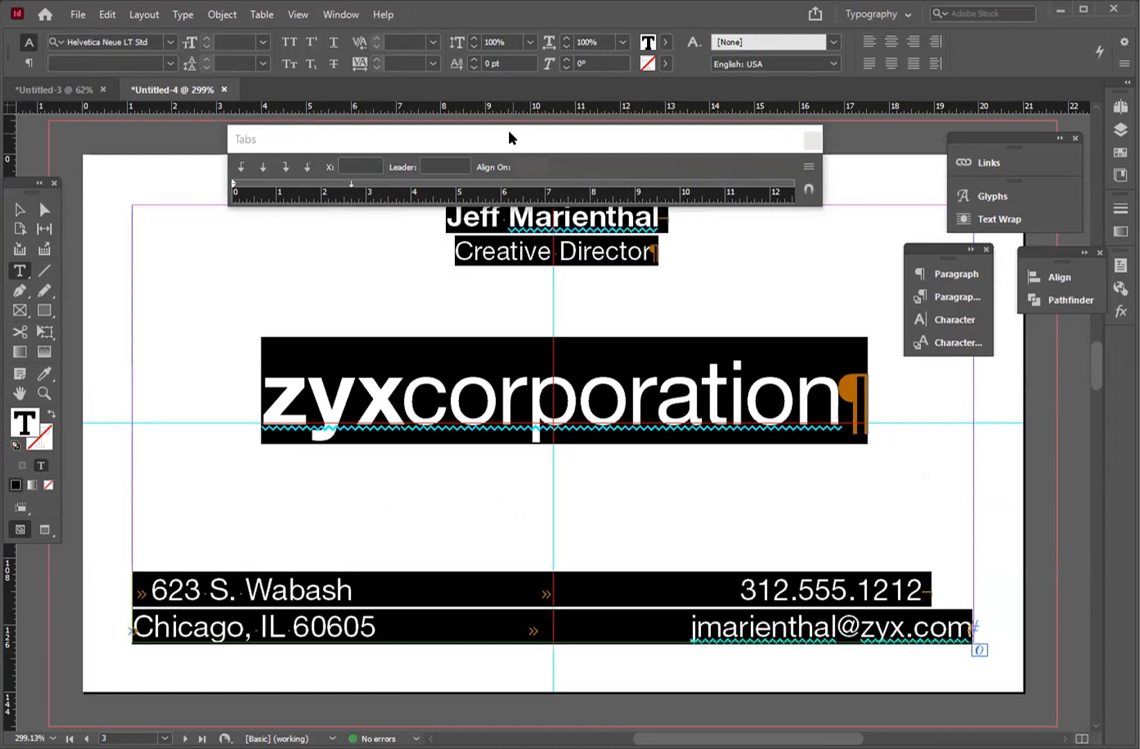
left_click_drag(509, 138, 414, 123)
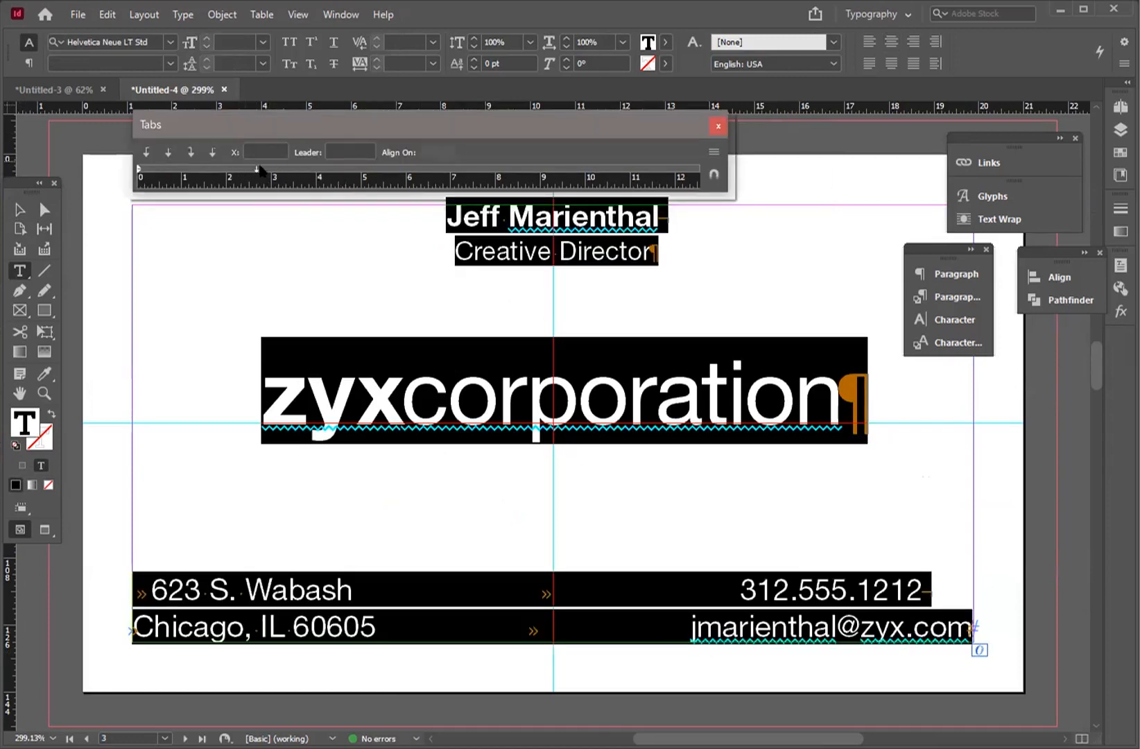
left_click(158, 206)
key("Tab")
key("Tab")
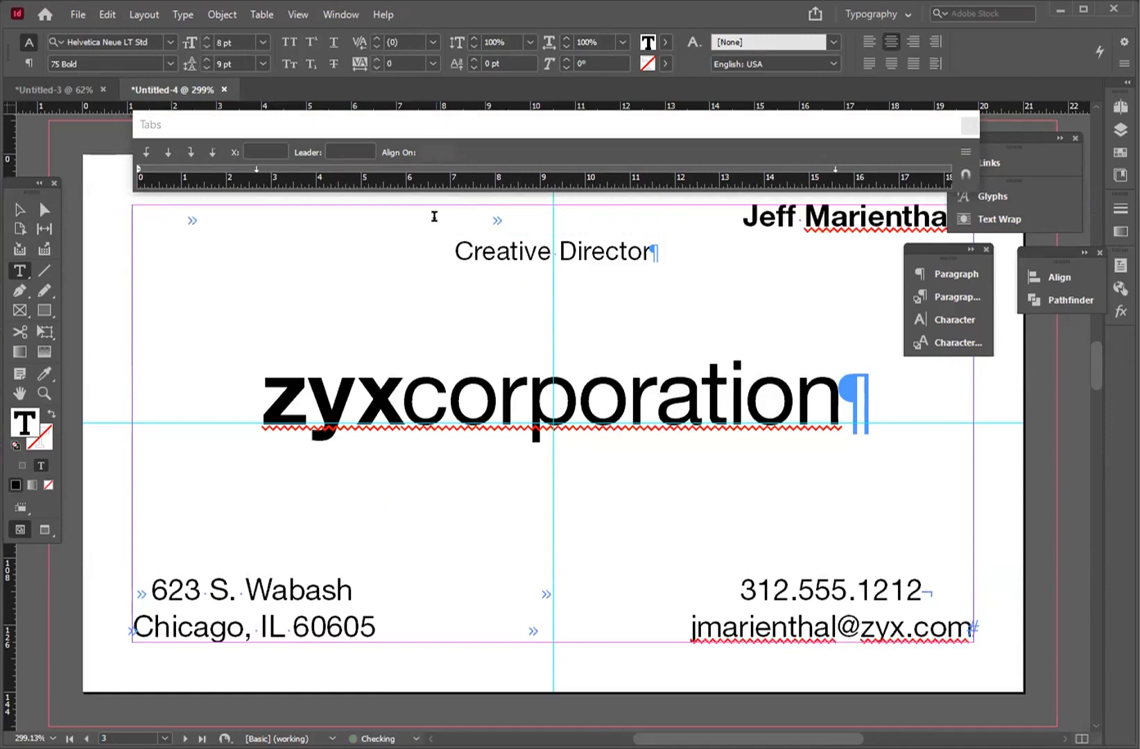
left_click(451, 250)
key("Tab")
key("Tab")
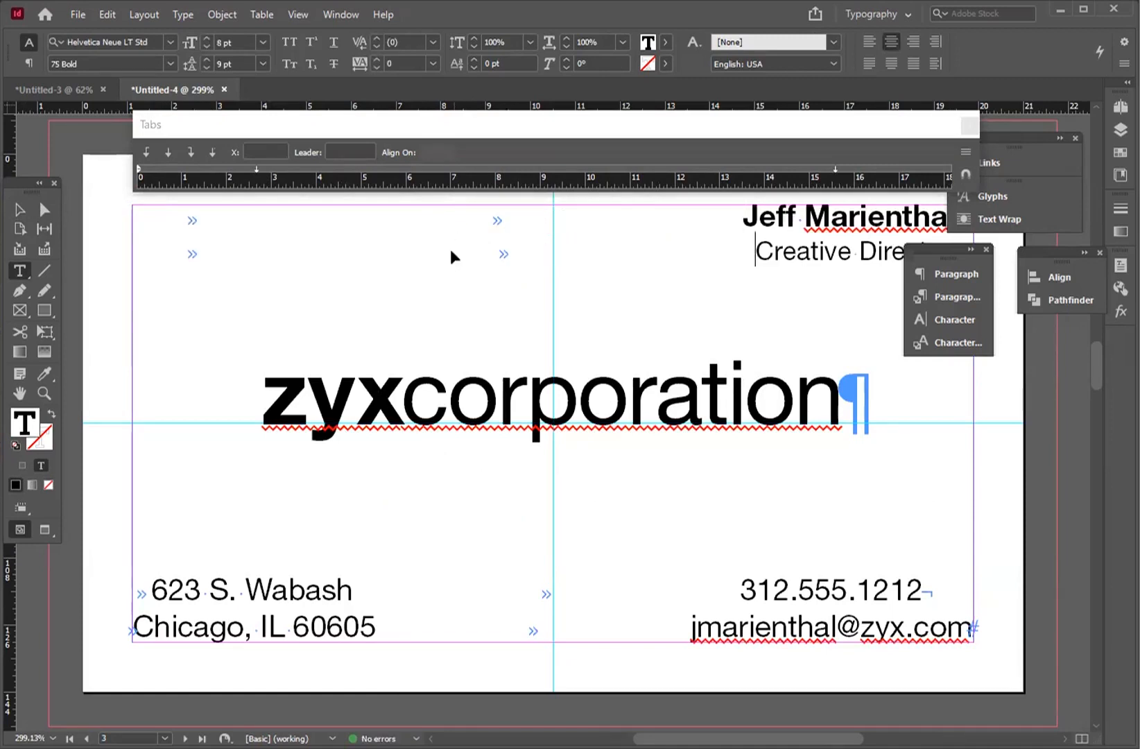
Step: Place a vertical ruler guide at the second centre tab stop to check the name and phone alignment
key("ctrl+minus")
scroll(476, 283, "down", 2)
scroll(471, 275, "up", 1)
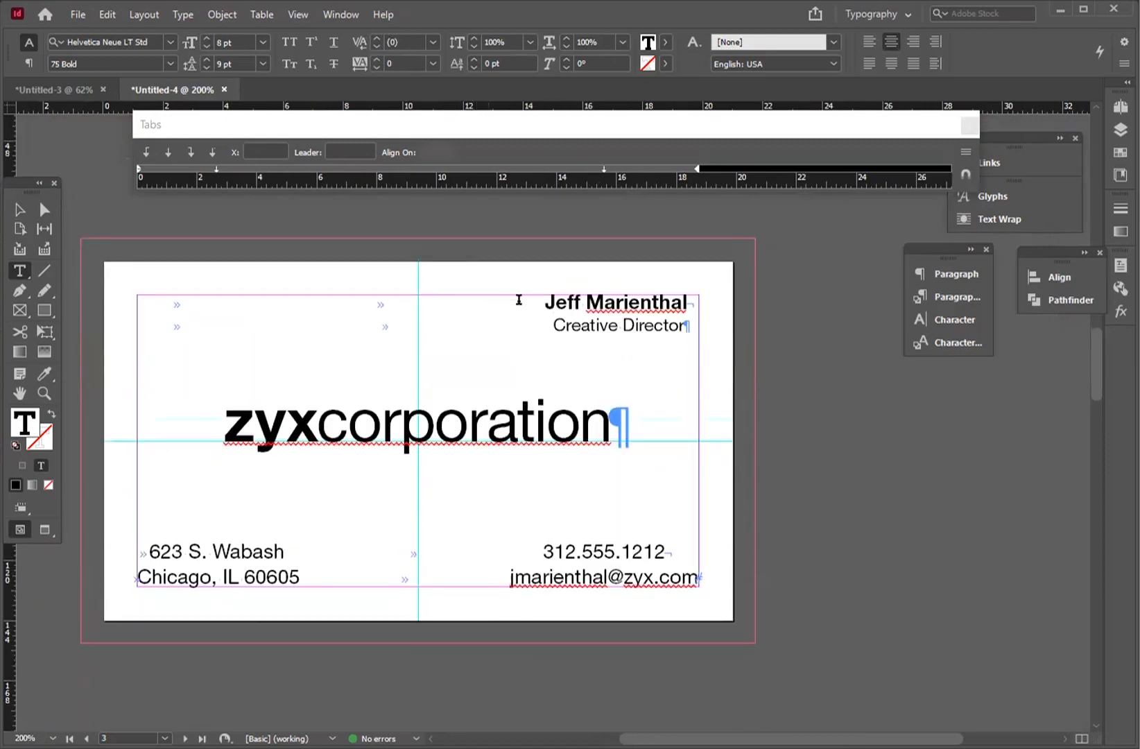
left_click_drag(556, 303, 686, 347)
left_click_drag(8, 347, 598, 418)
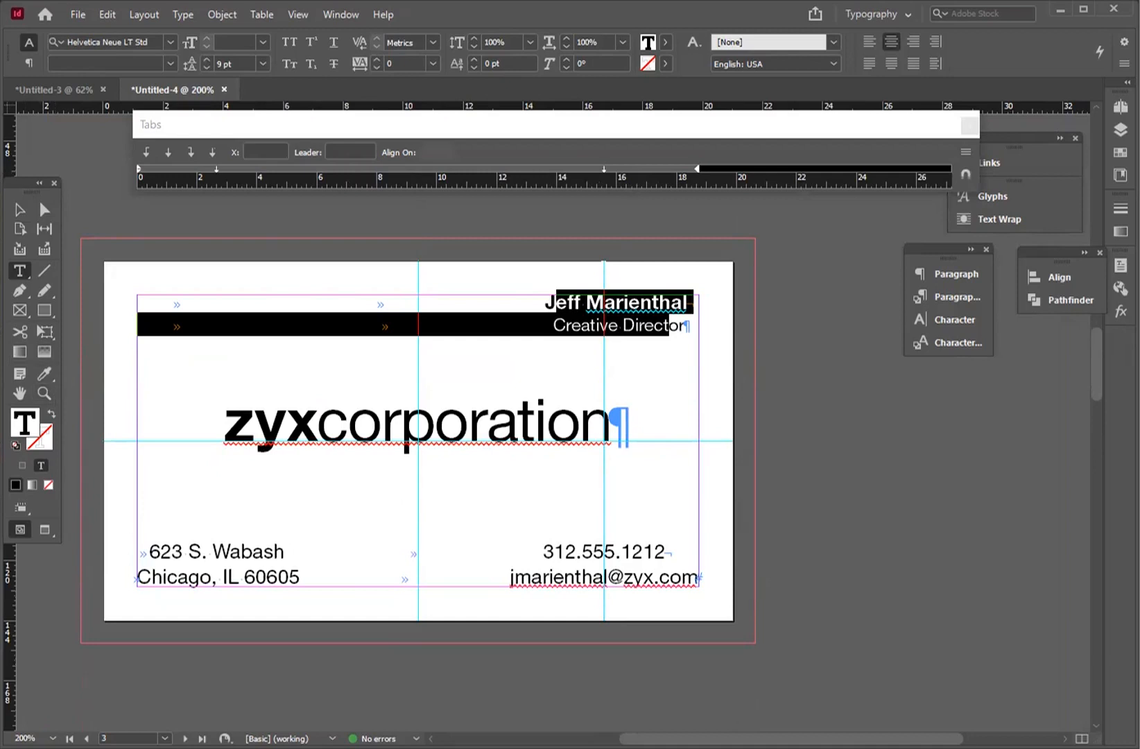
Step: Left-align the name and job title lines
left_click_drag(546, 303, 728, 337)
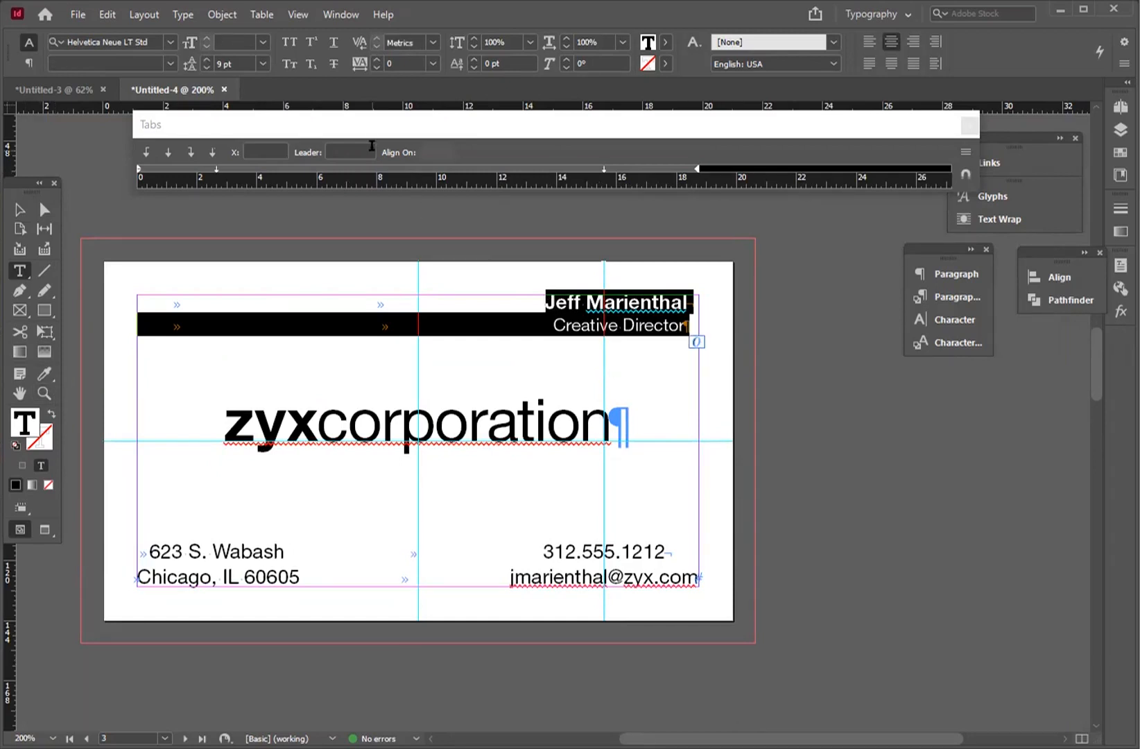
left_click(720, 292)
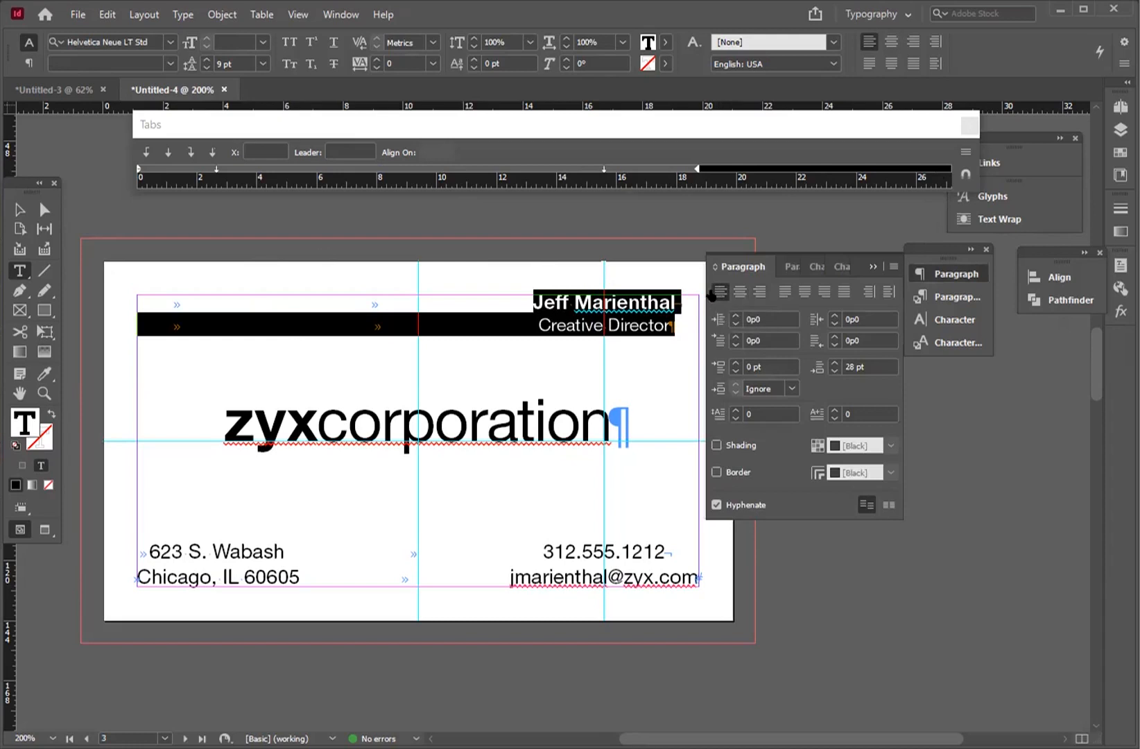
left_click(920, 274)
Step: Centre-align all the text in the page 3 frame, from the name to the e-mail line
left_click_drag(545, 302, 700, 581)
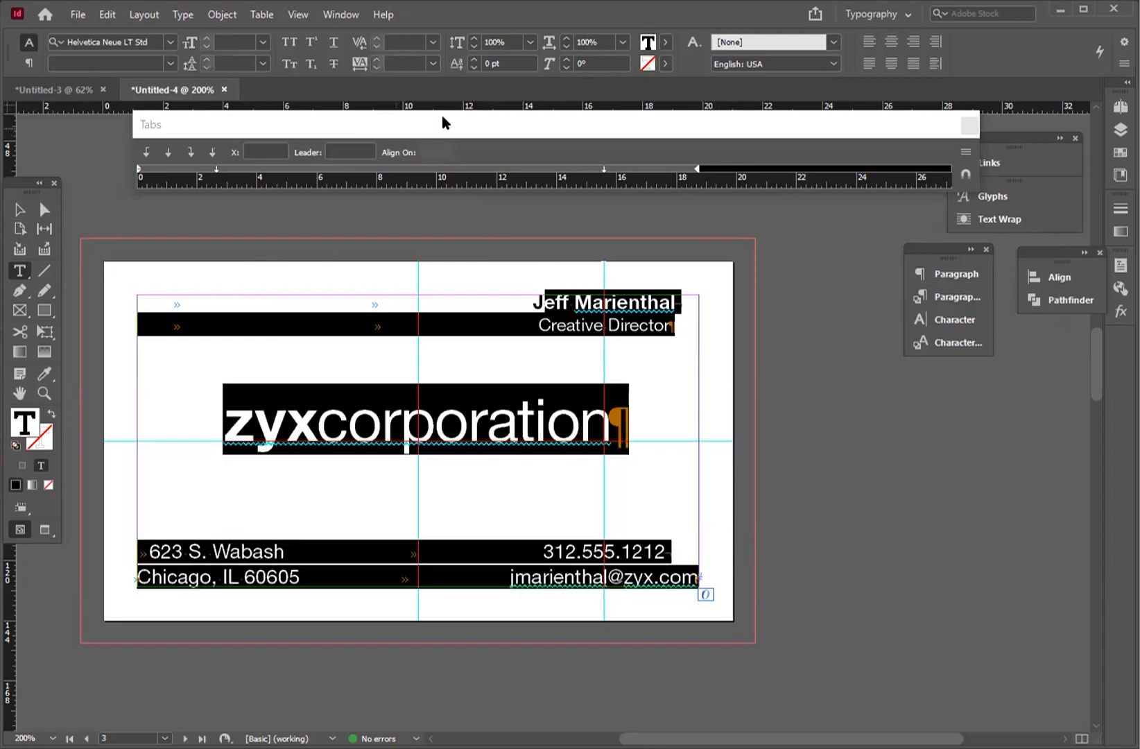
left_click(891, 39)
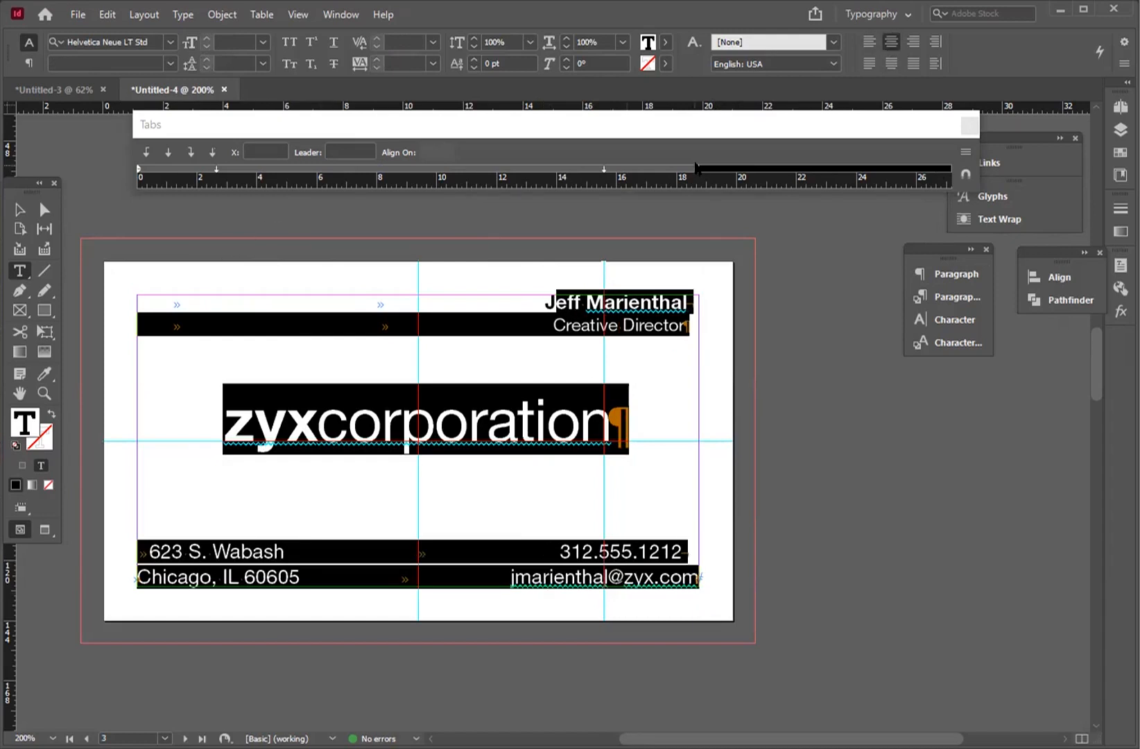
Step: Left-align all the text in the page 3 frame, and centre-align only the zyxcorporation logo line
left_click(869, 41)
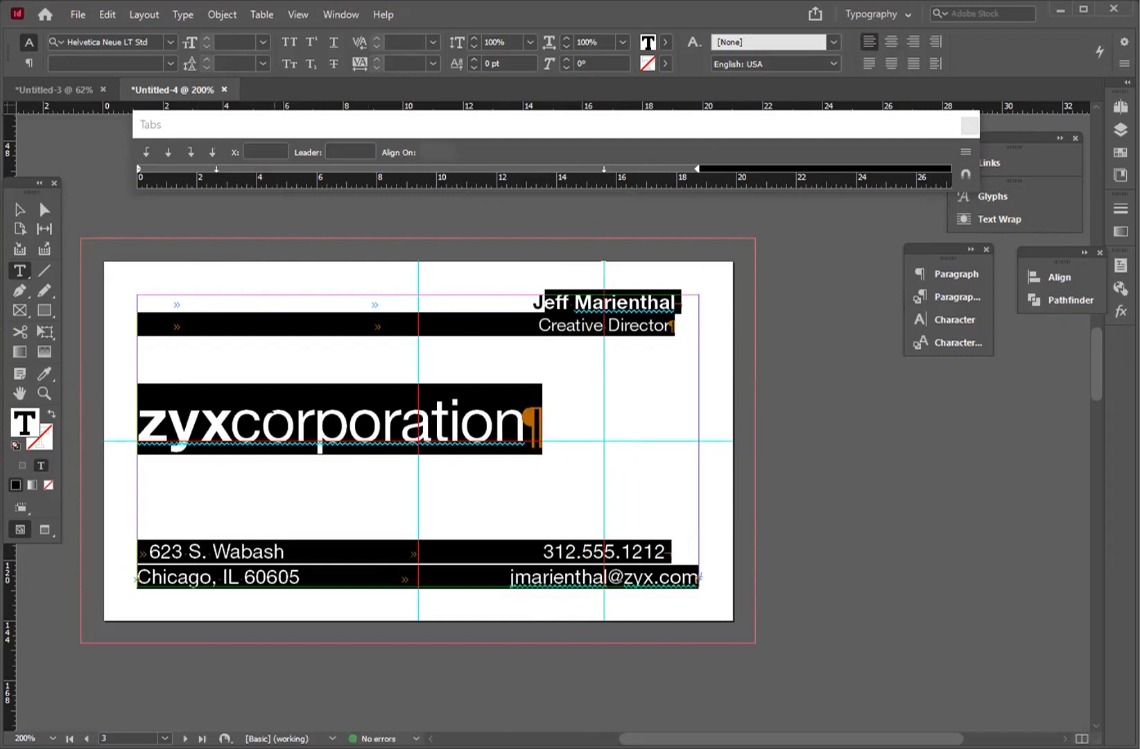
left_click(294, 419)
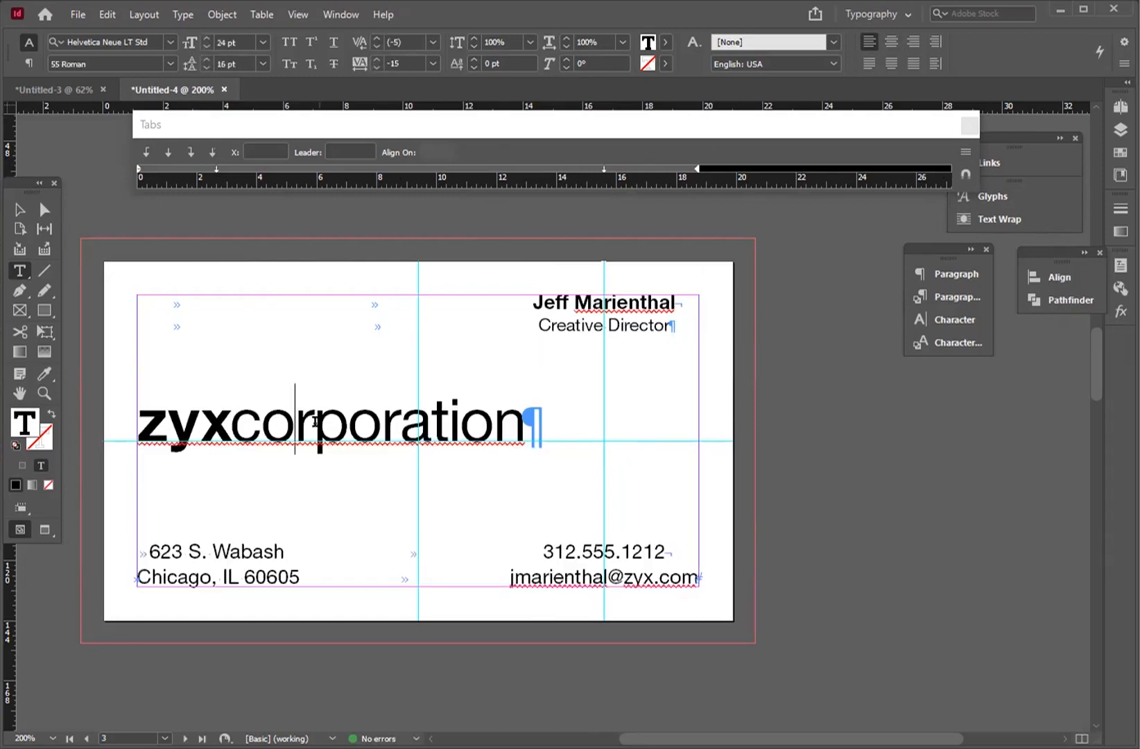
left_click(891, 42)
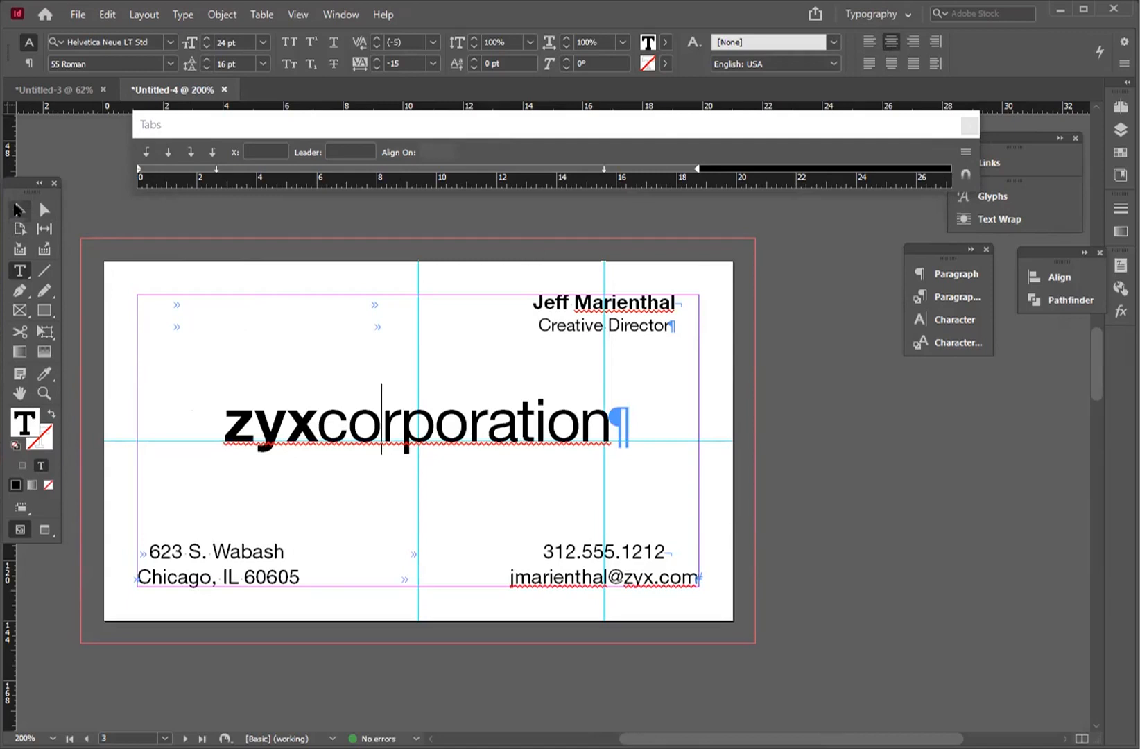
Step: Copy the logo and contact text frames from page 1 and paste them in place on page 4
left_click(18, 210)
scroll(210, 340, "down", 3)
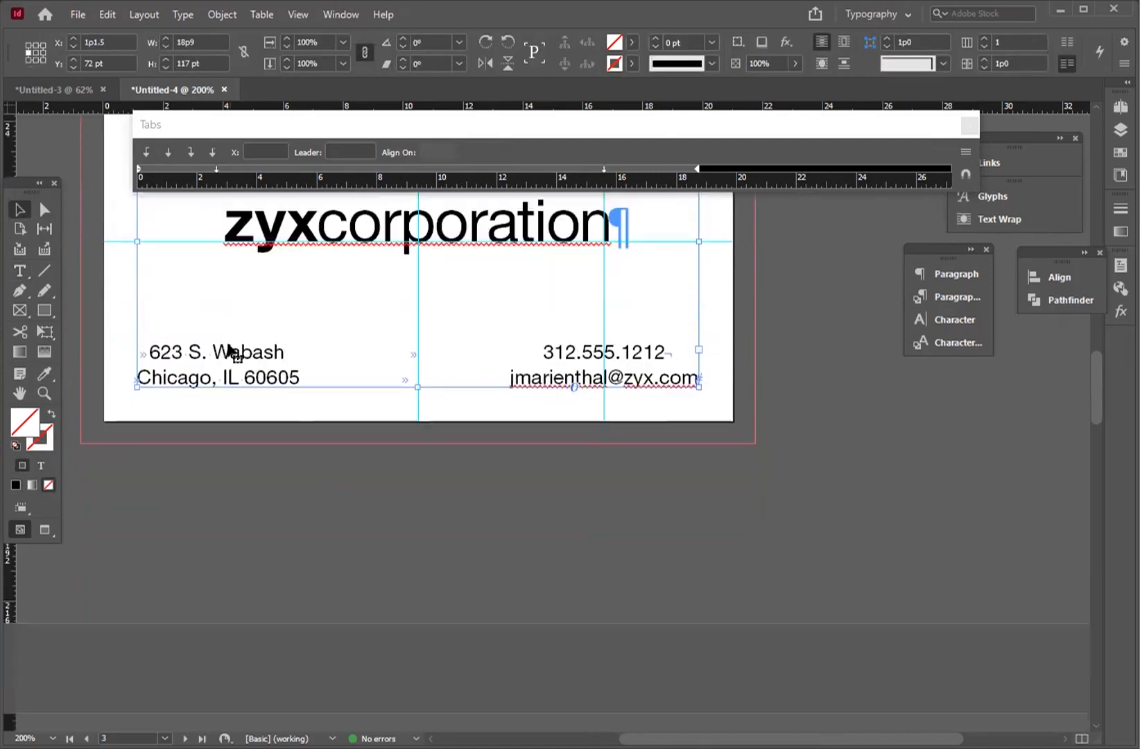
scroll(227, 342, "down", 8)
left_click(223, 326)
scroll(224, 325, "down", 1)
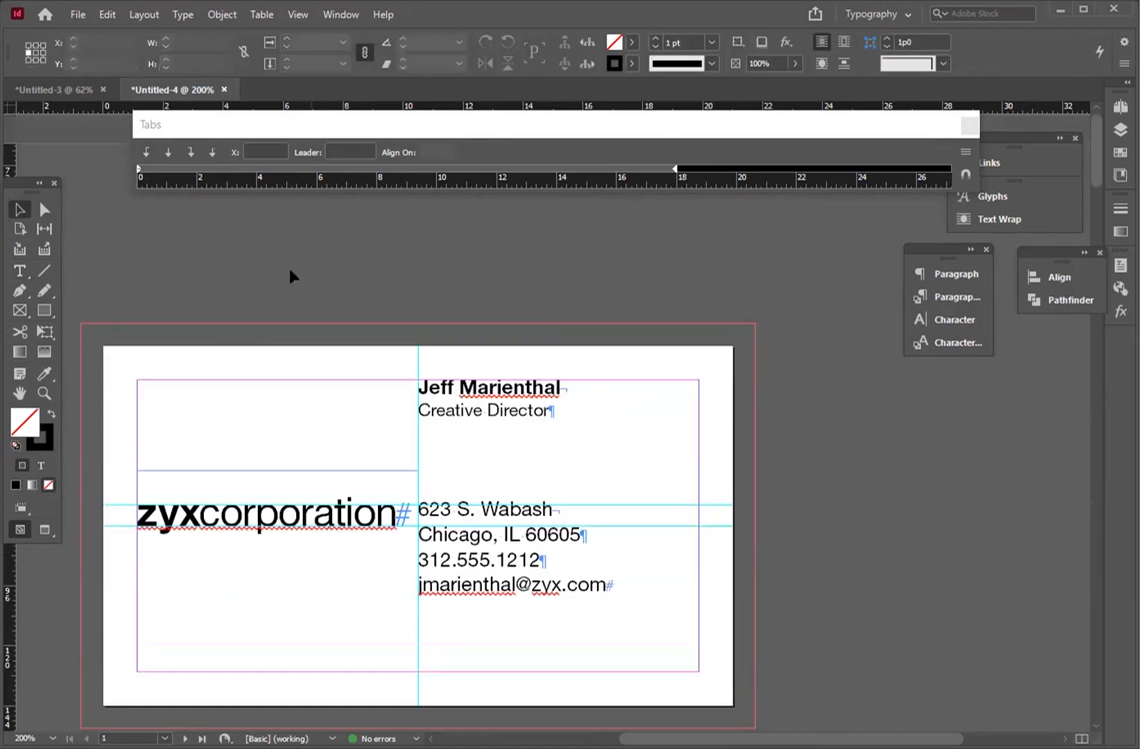
left_click(512, 516)
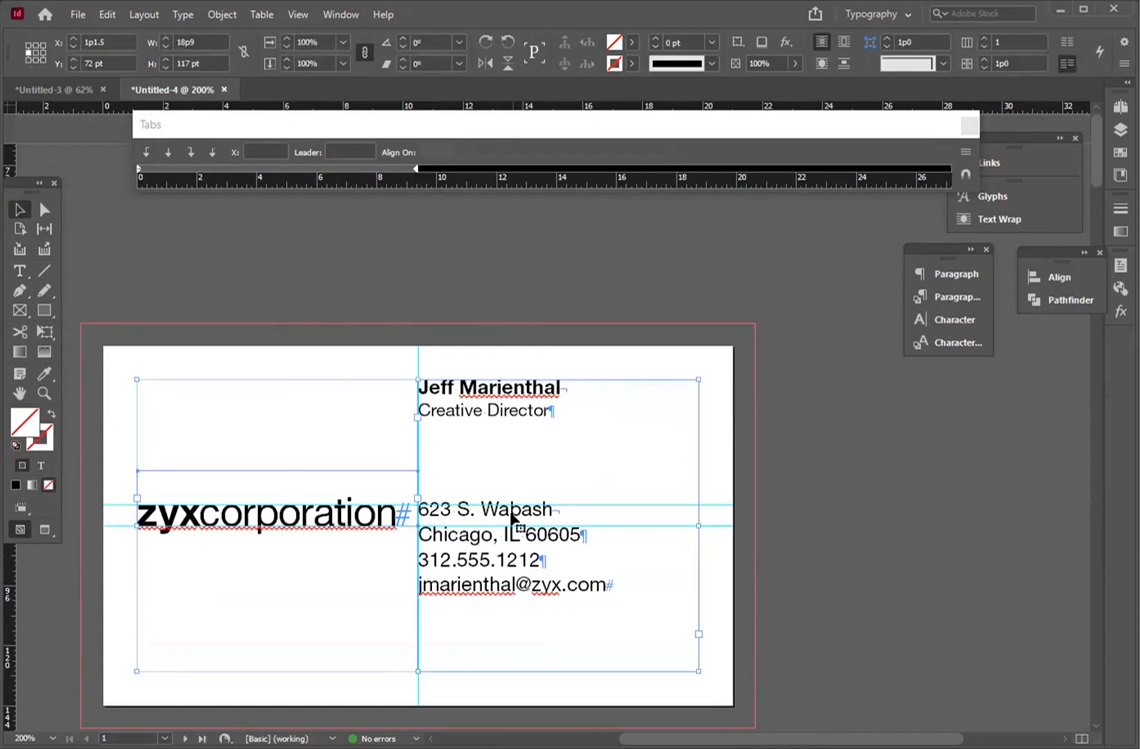
left_click(1120, 108)
left_click(876, 127)
left_click(947, 530)
double_click(948, 530)
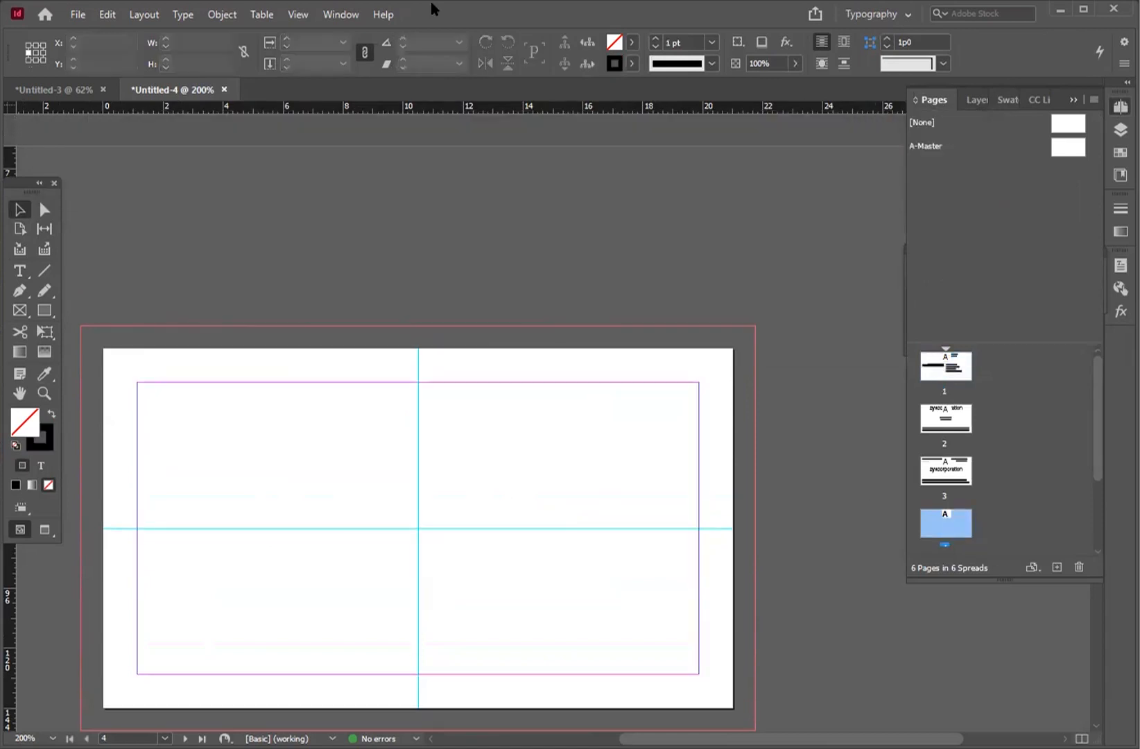
key("ctrl+alt+shift+v")
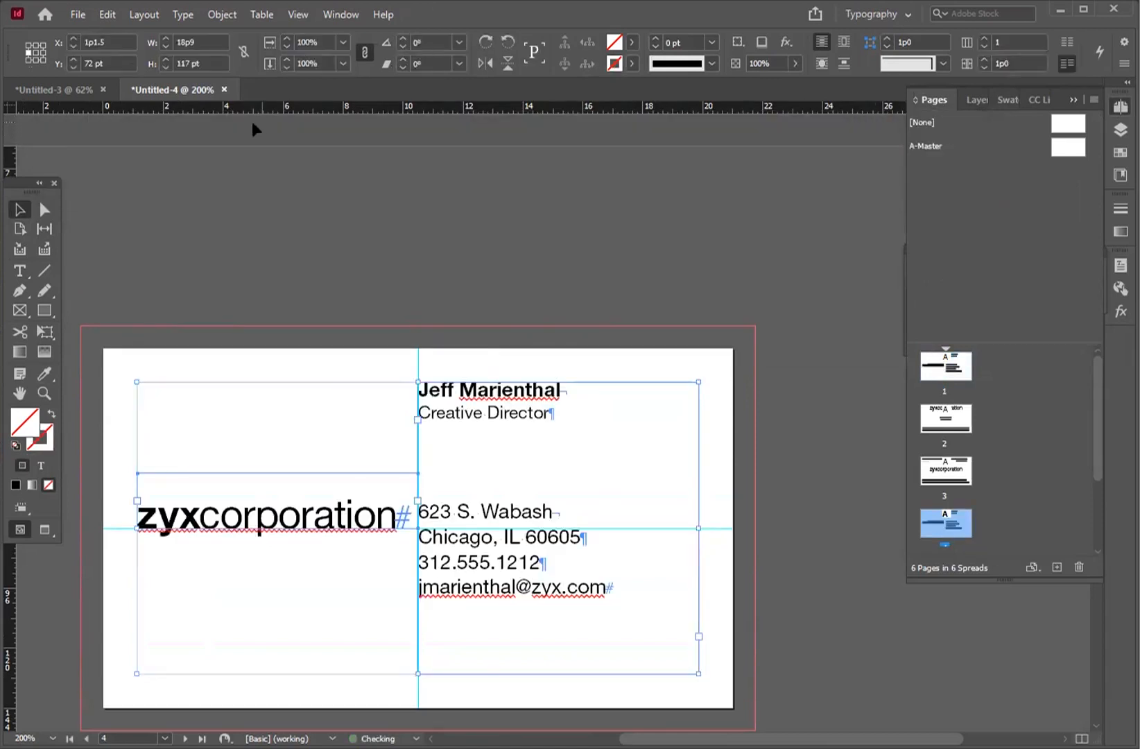
Step: Move the page 4 logo frame aside and widen the contact text frame to the card's left margin
scroll(250, 322, "down", 3)
left_click(272, 416)
left_click_drag(272, 416, 695, 362)
left_click(427, 433)
left_click_drag(419, 427, 137, 426)
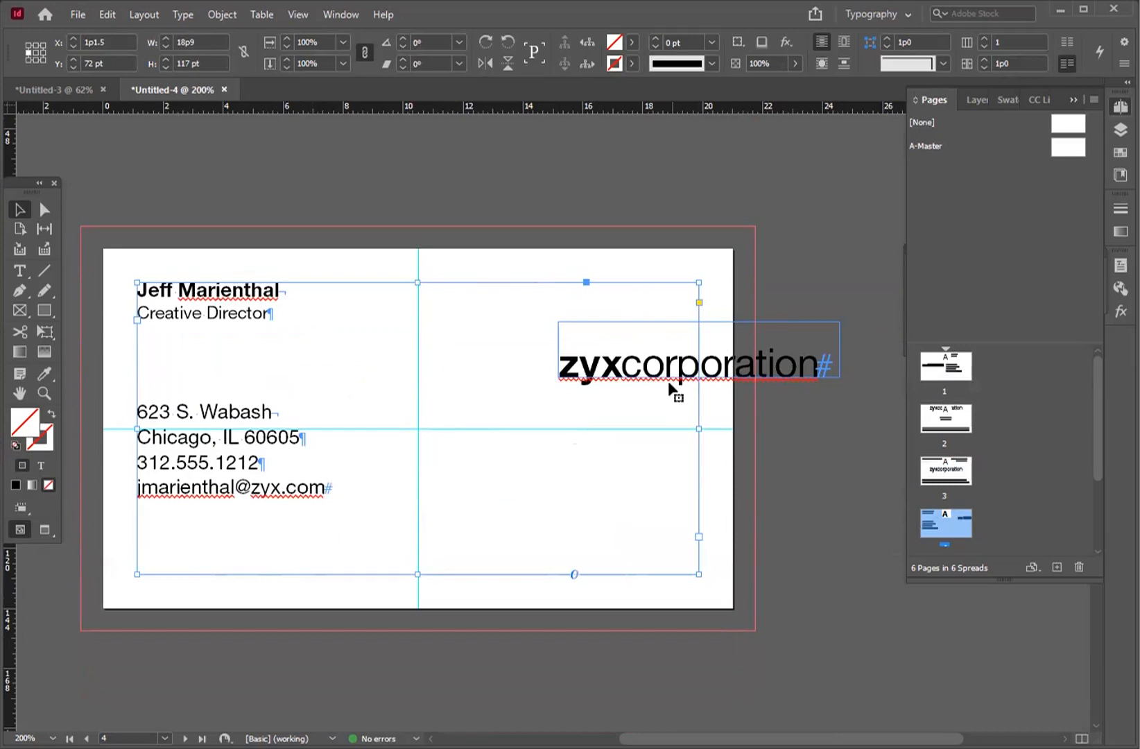
Step: Copy the zyxcorporation logo text into a new paragraph below the job title in the contact frame
triple_click(709, 375)
key("ctrl+c")
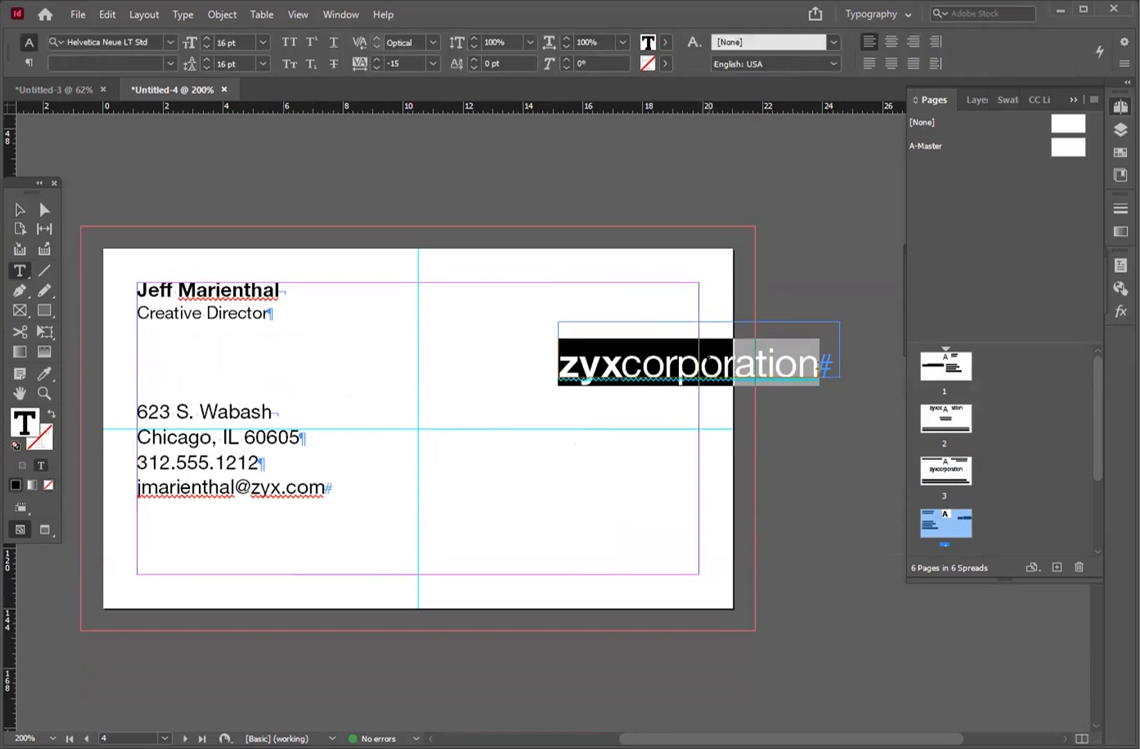
left_click(272, 313)
key("Return")
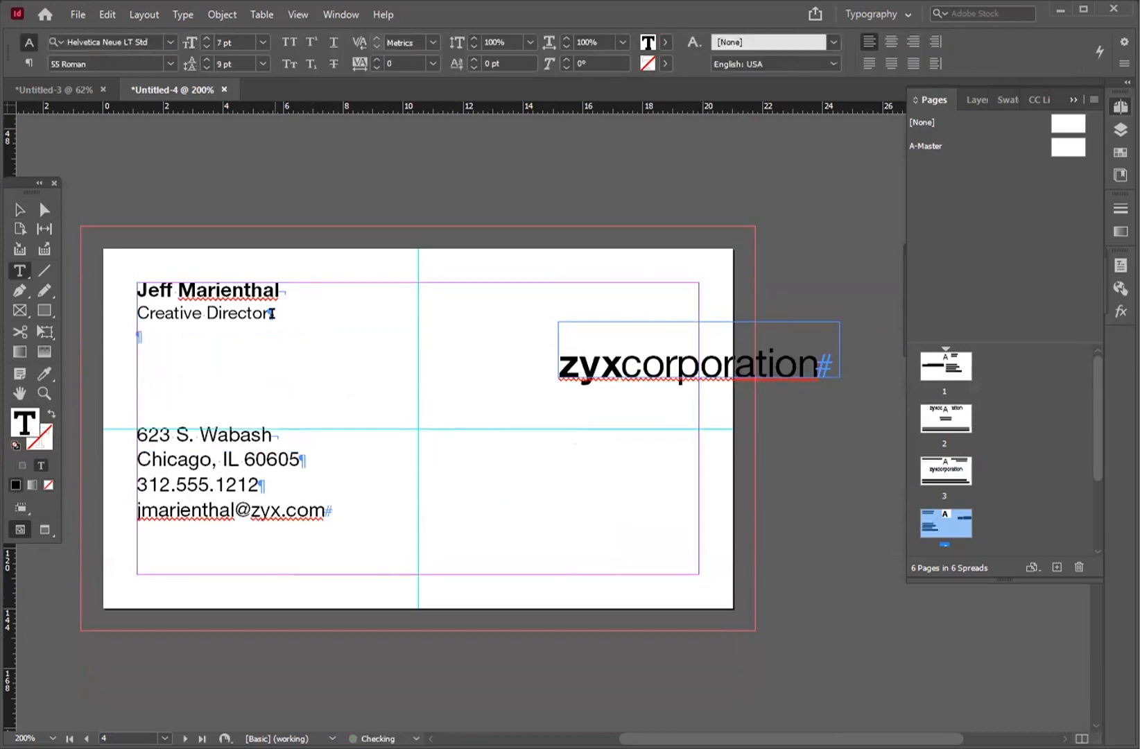
key("ctrl+v")
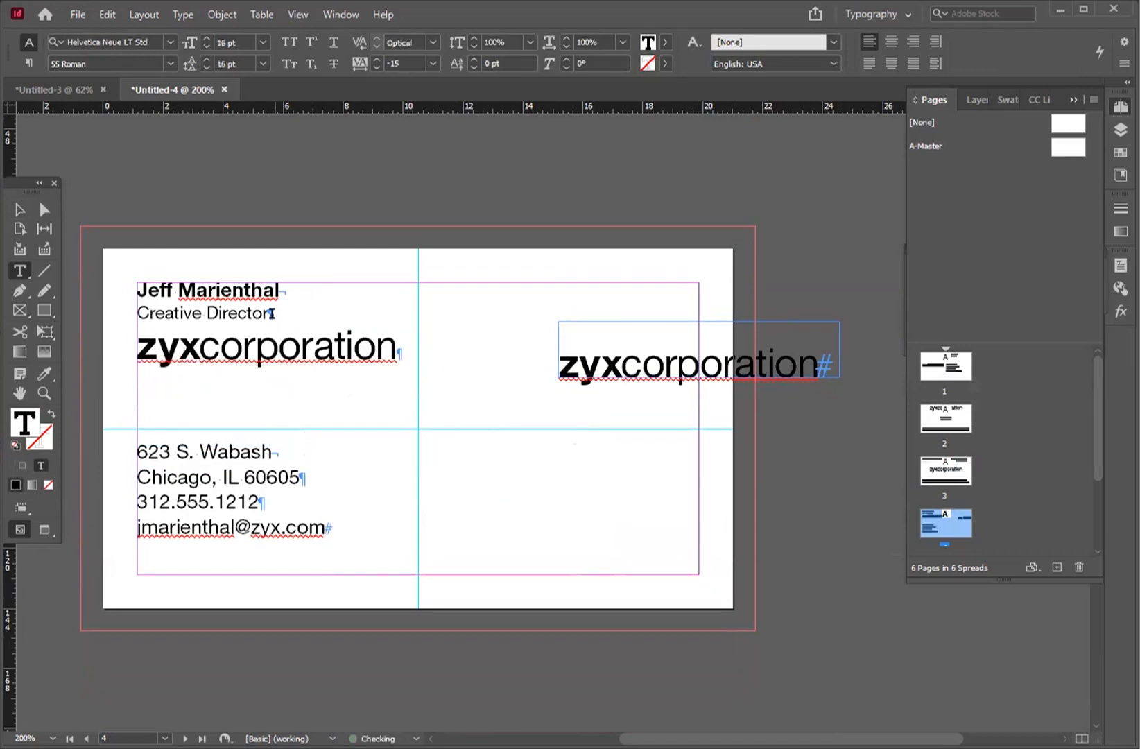
Step: Delete the separate logo frame from page 4
scroll(441, 303, "down", 2)
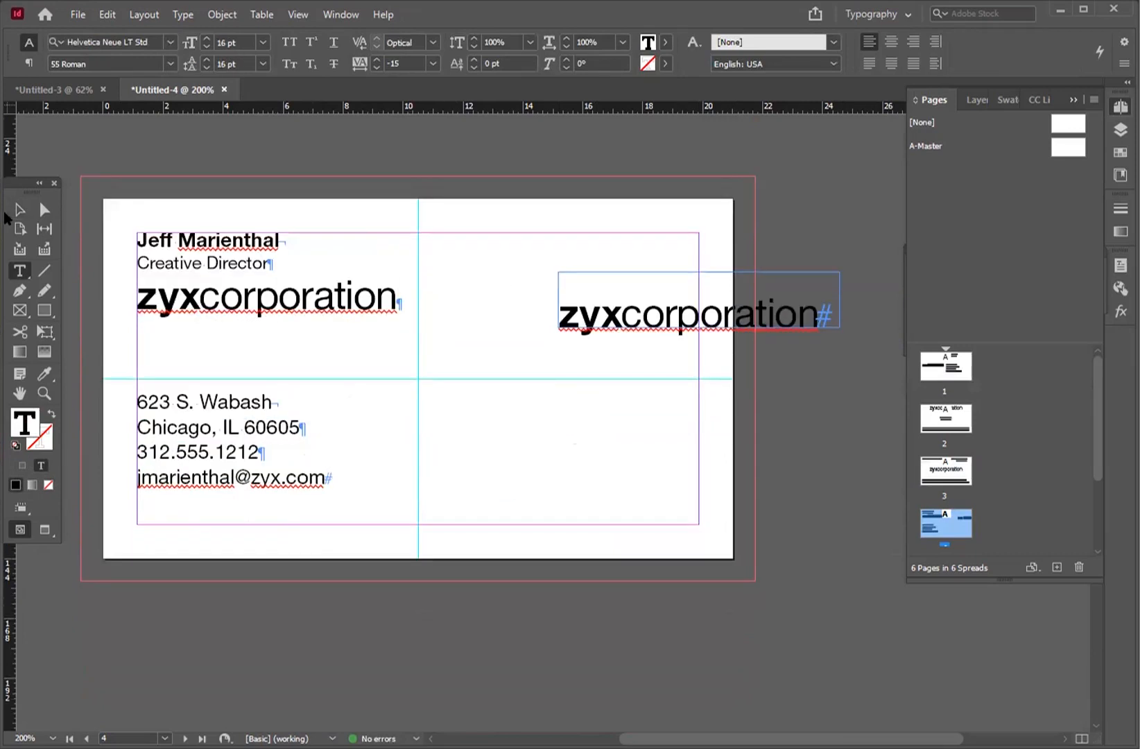
left_click(19, 210)
left_click(20, 210)
left_click(738, 324)
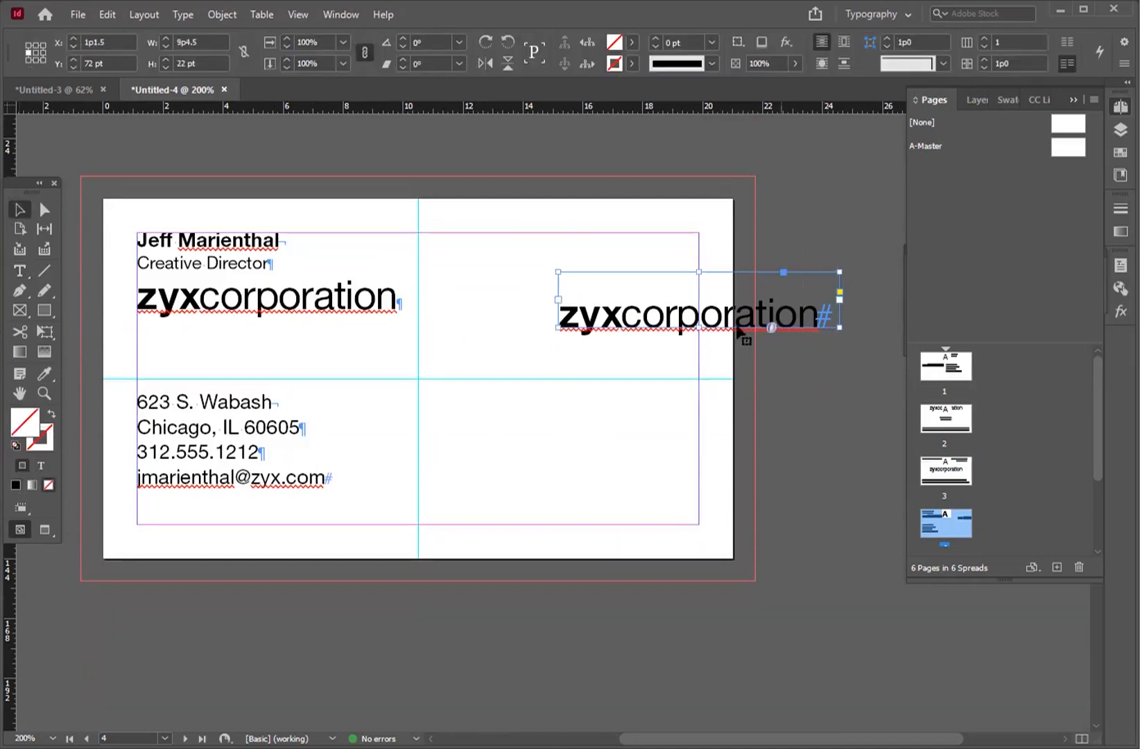
key("Delete")
Step: Set the space before the zyxcorporation logo paragraph to 28 pt
key("t")
left_click_drag(220, 297, 344, 296)
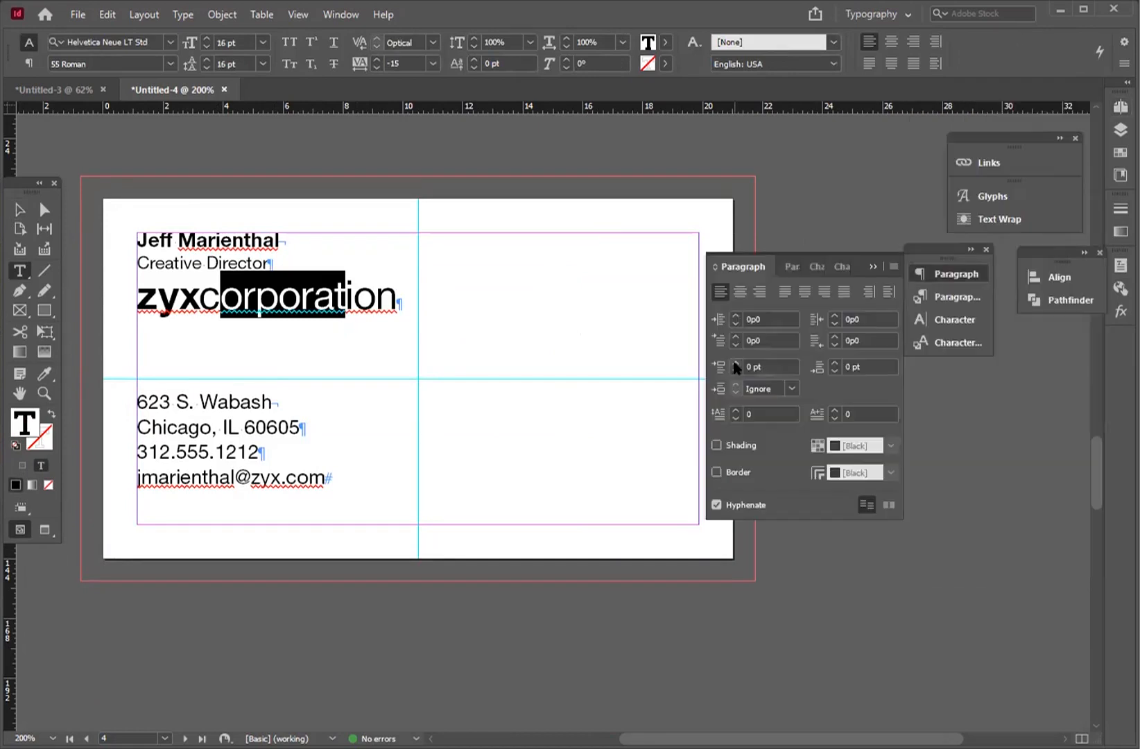
left_click(736, 362)
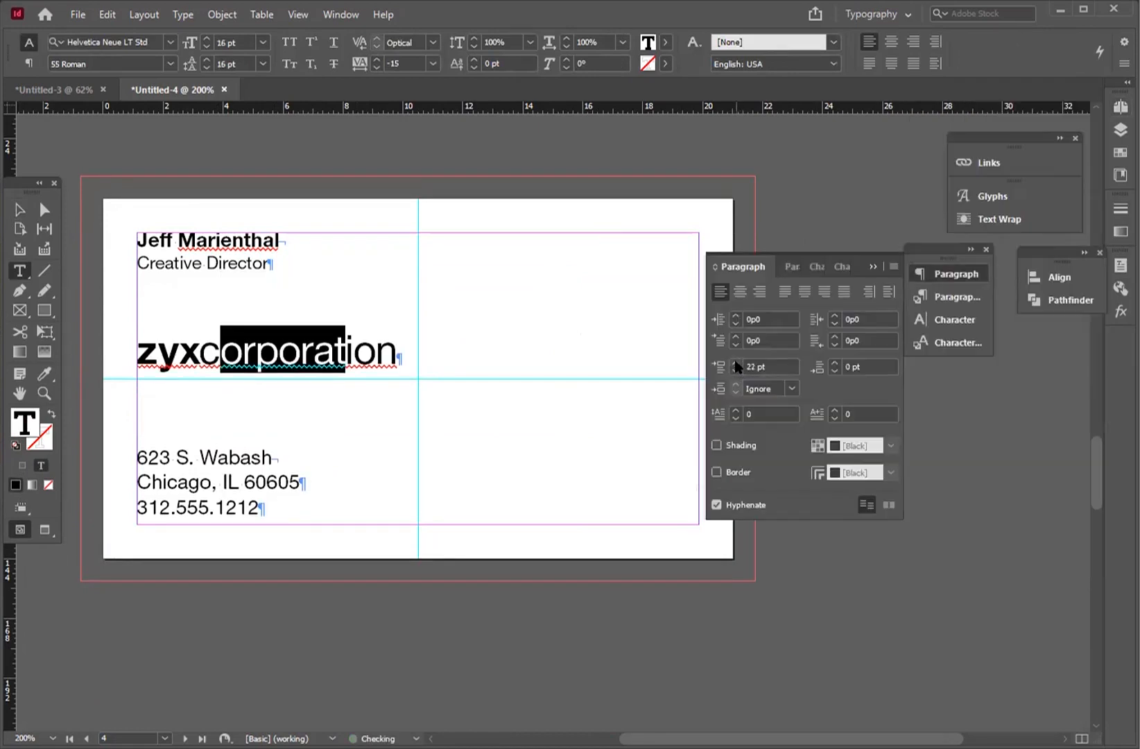
left_click_drag(736, 366, 736, 366)
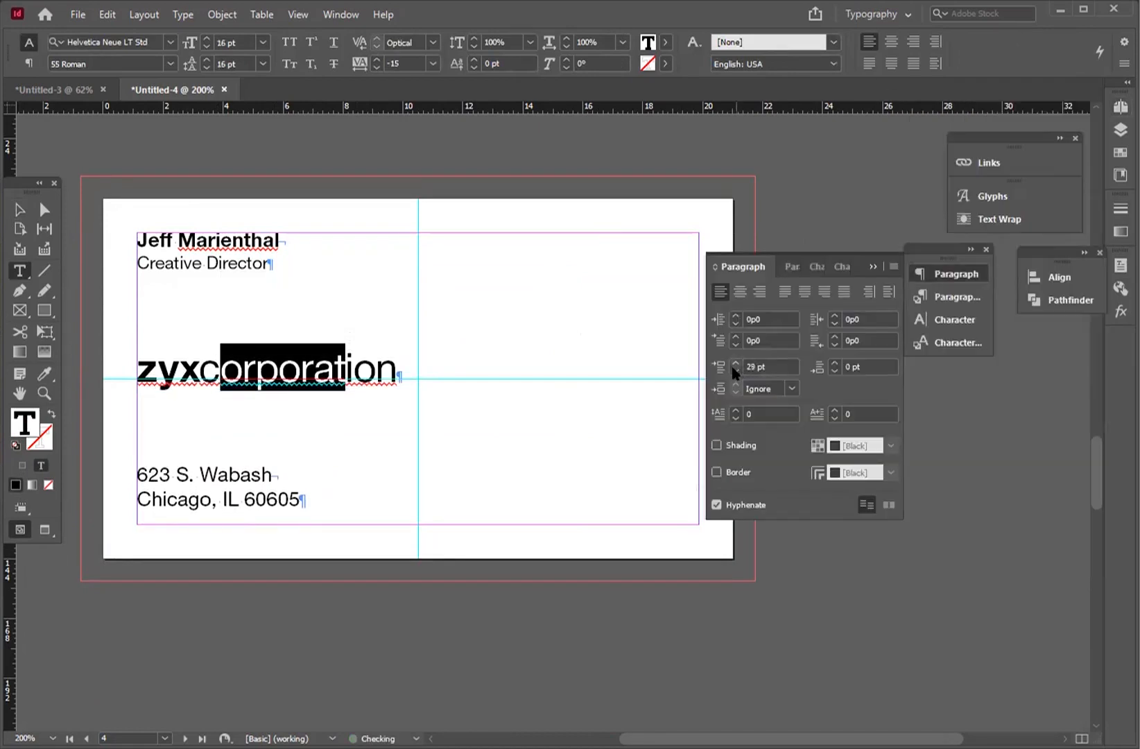
left_click(736, 371)
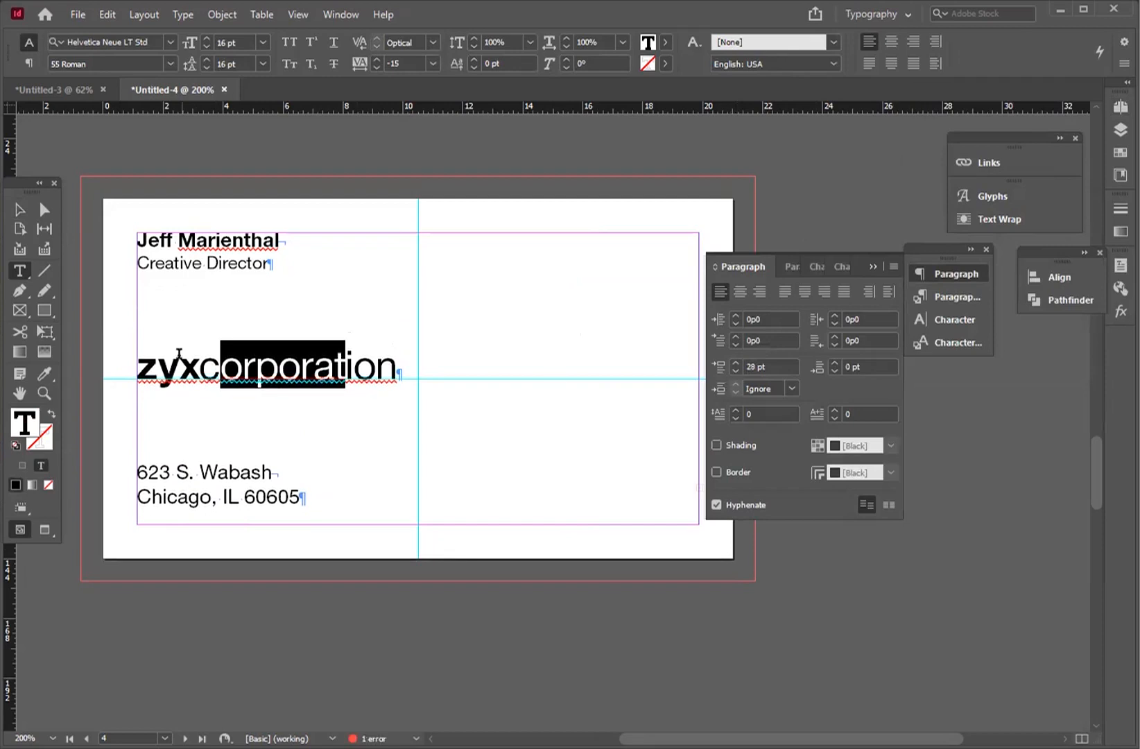
Step: Set the font size of the whole zyxcorporation logo line to 24 pt
left_click(225, 39)
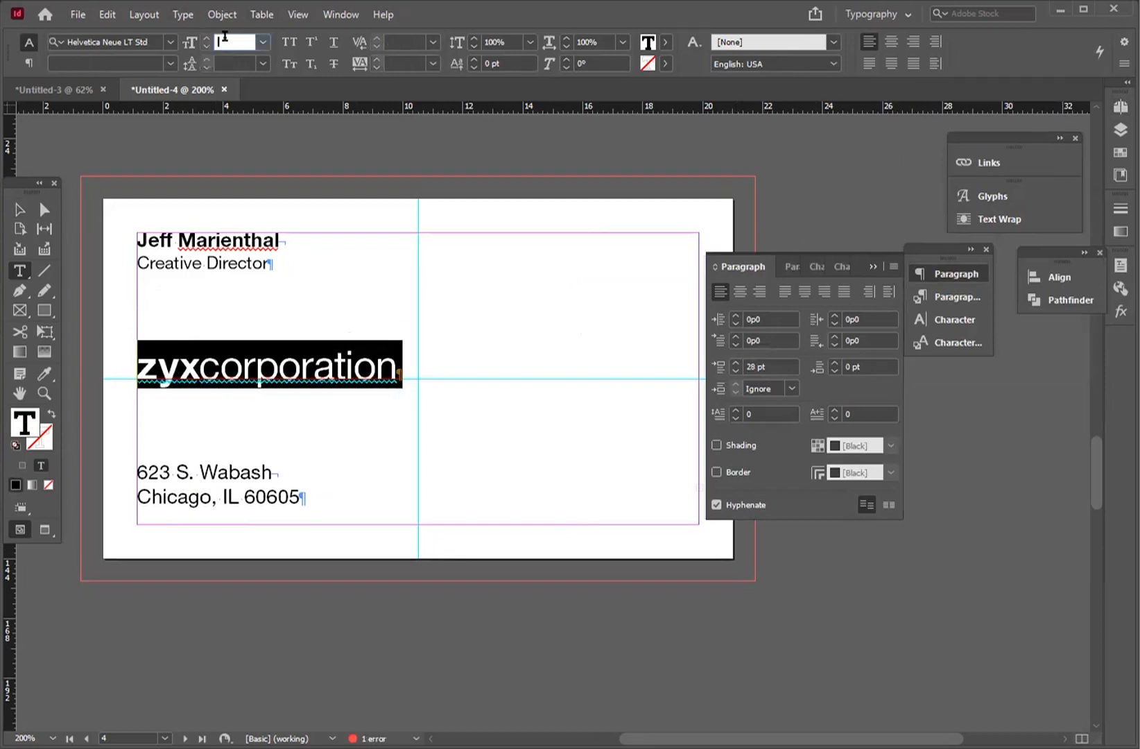
type("24")
key("Return")
Step: Reduce the space before the street address paragraph to 10 pt so the e-mail line fits in the frame
left_click_drag(175, 472, 242, 472)
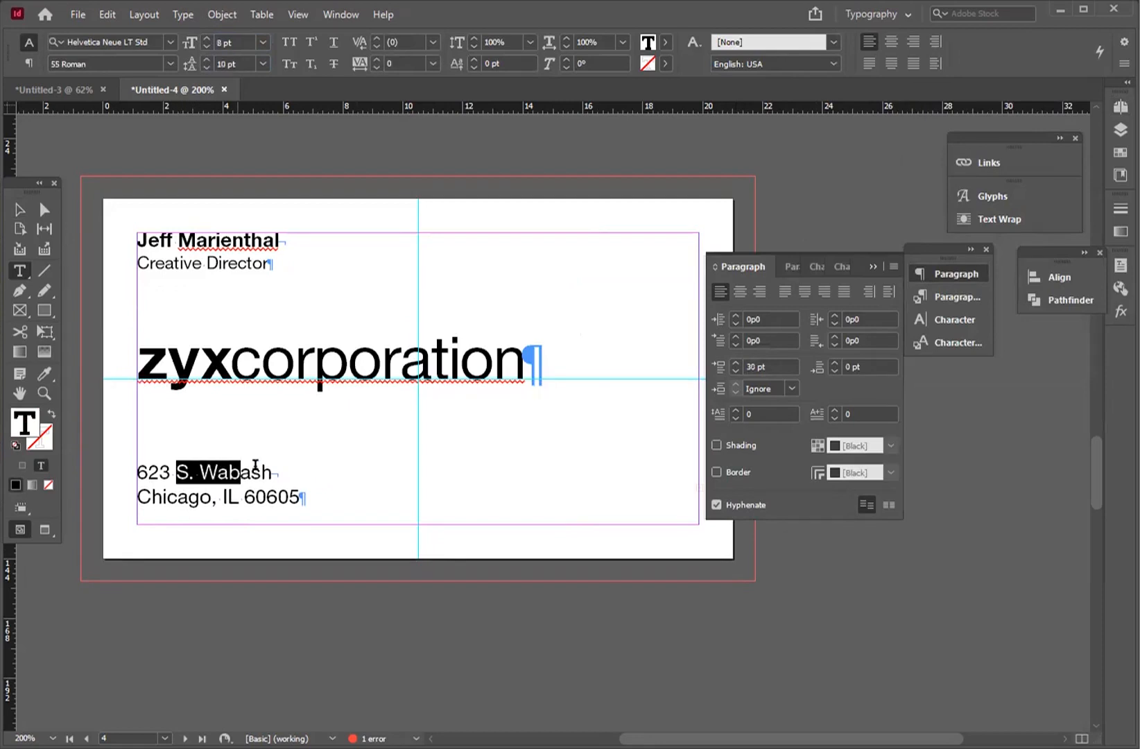
left_click(736, 372)
left_click(736, 372)
left_click(736, 371)
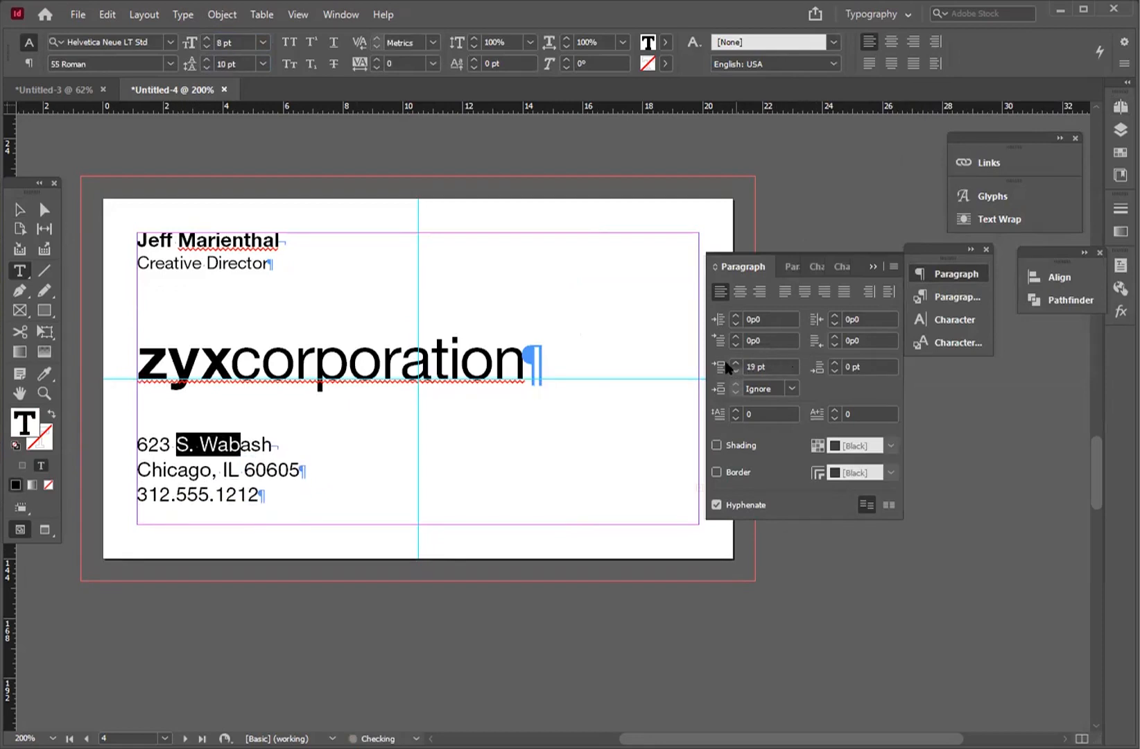
left_click(736, 373)
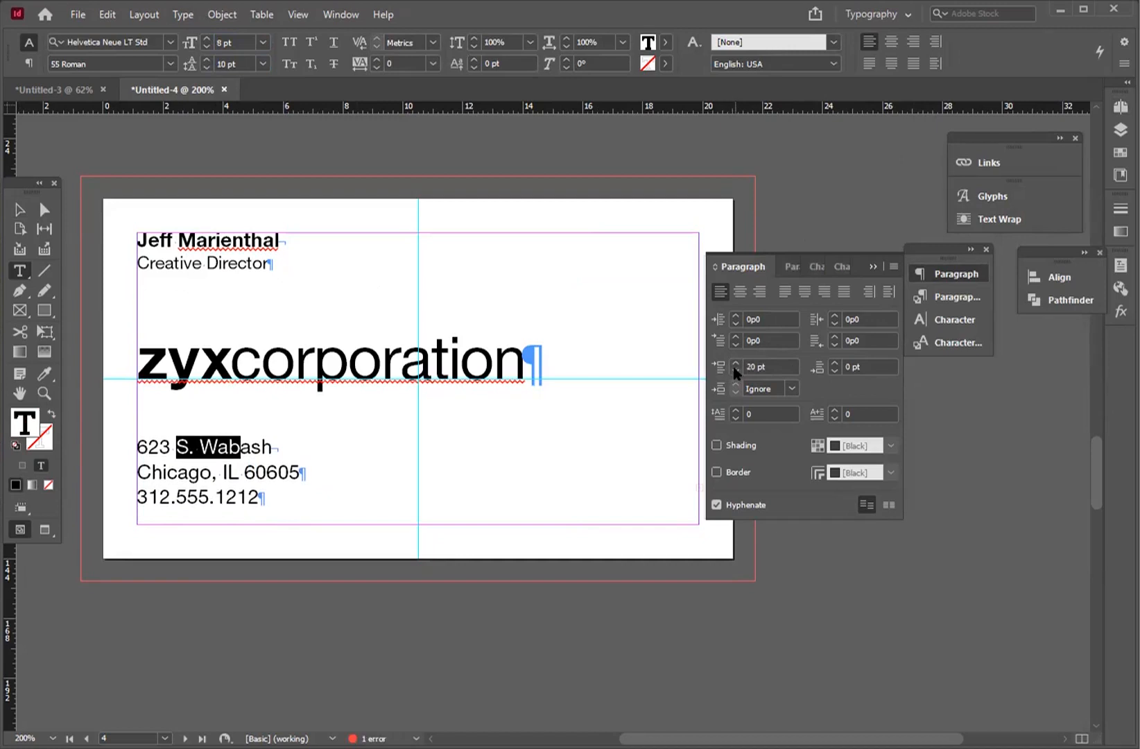
left_click(736, 373)
left_click(736, 373)
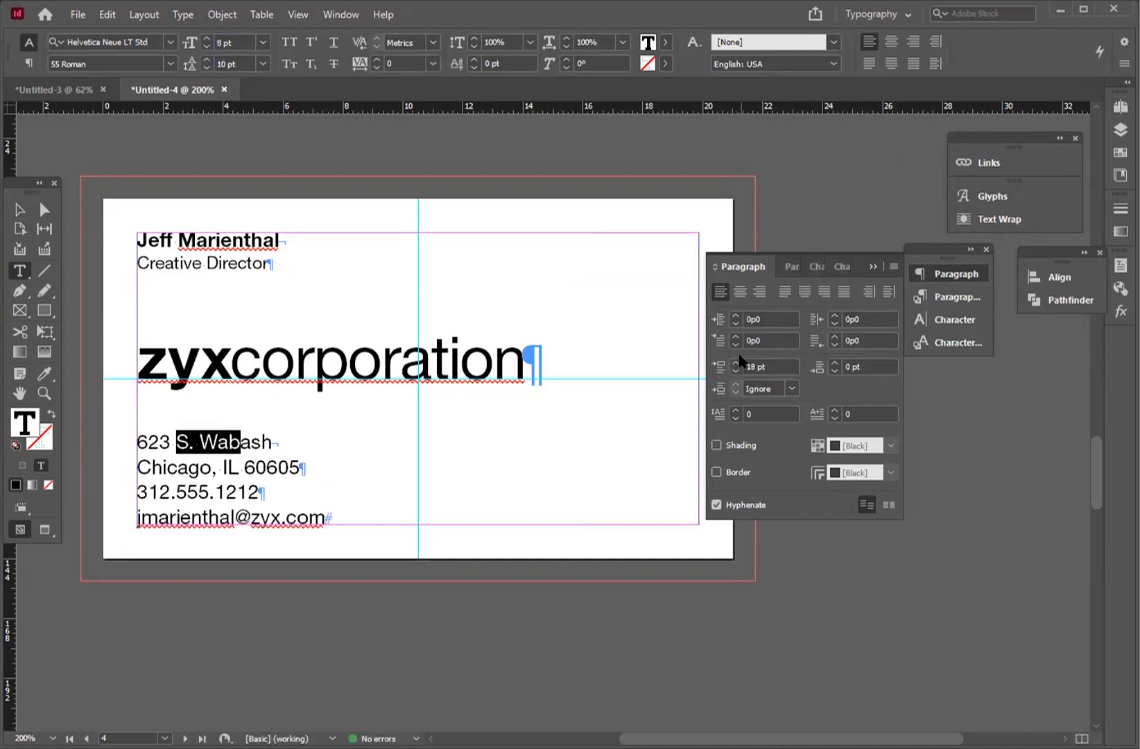
left_click(736, 372)
left_click(736, 373)
left_click(736, 373)
left_click(736, 373)
left_click(736, 373)
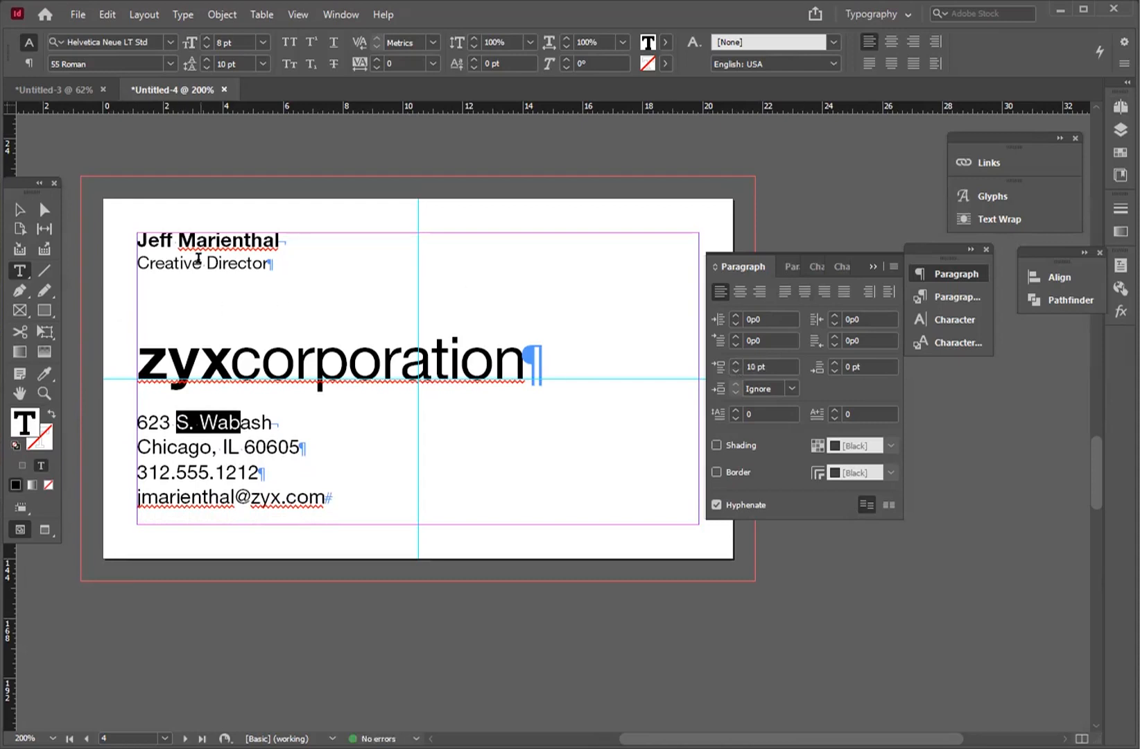
Step: Apply a left indent of 1.5625 inches to all the text in the page 4 frame
left_click_drag(278, 262, 124, 238)
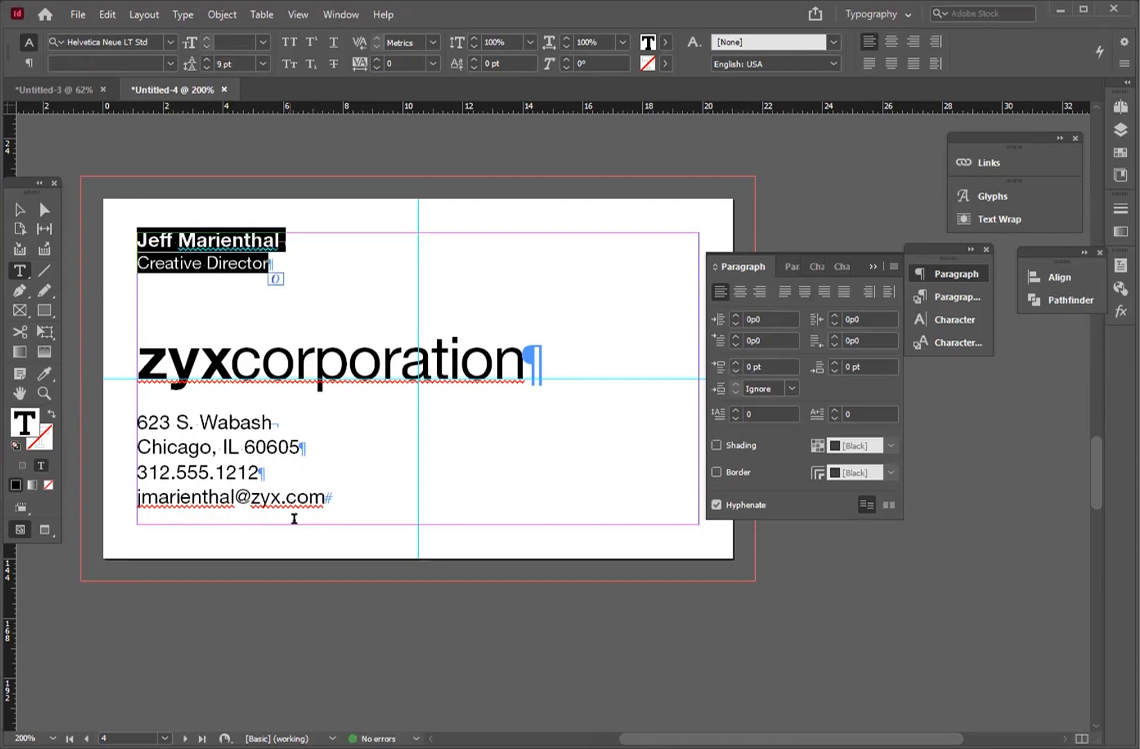
left_click_drag(323, 498, 109, 425)
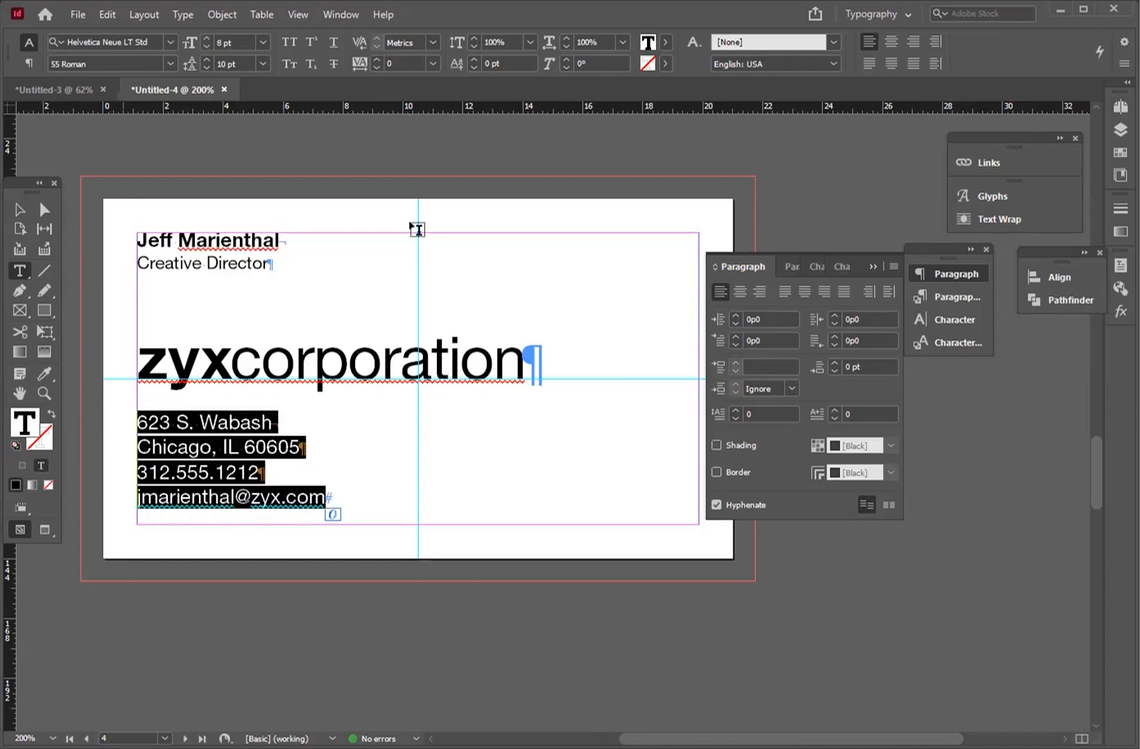
left_click(873, 267)
left_click(163, 264)
left_click_drag(136, 236, 437, 511)
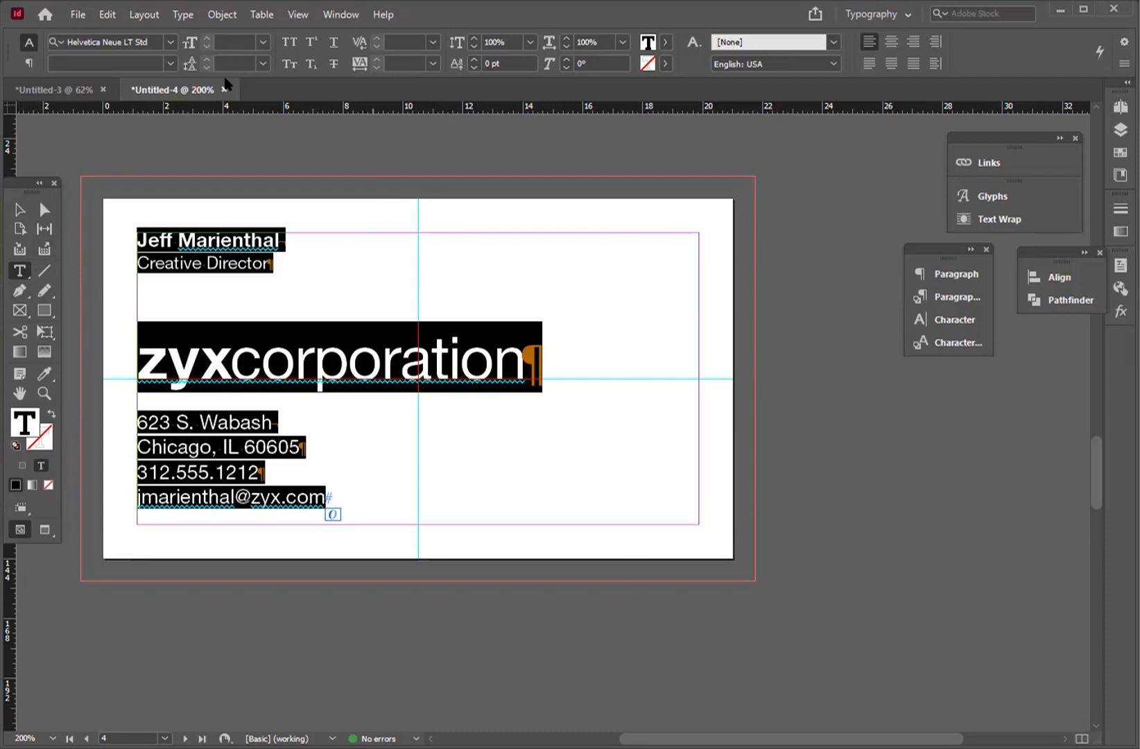
left_click(28, 63)
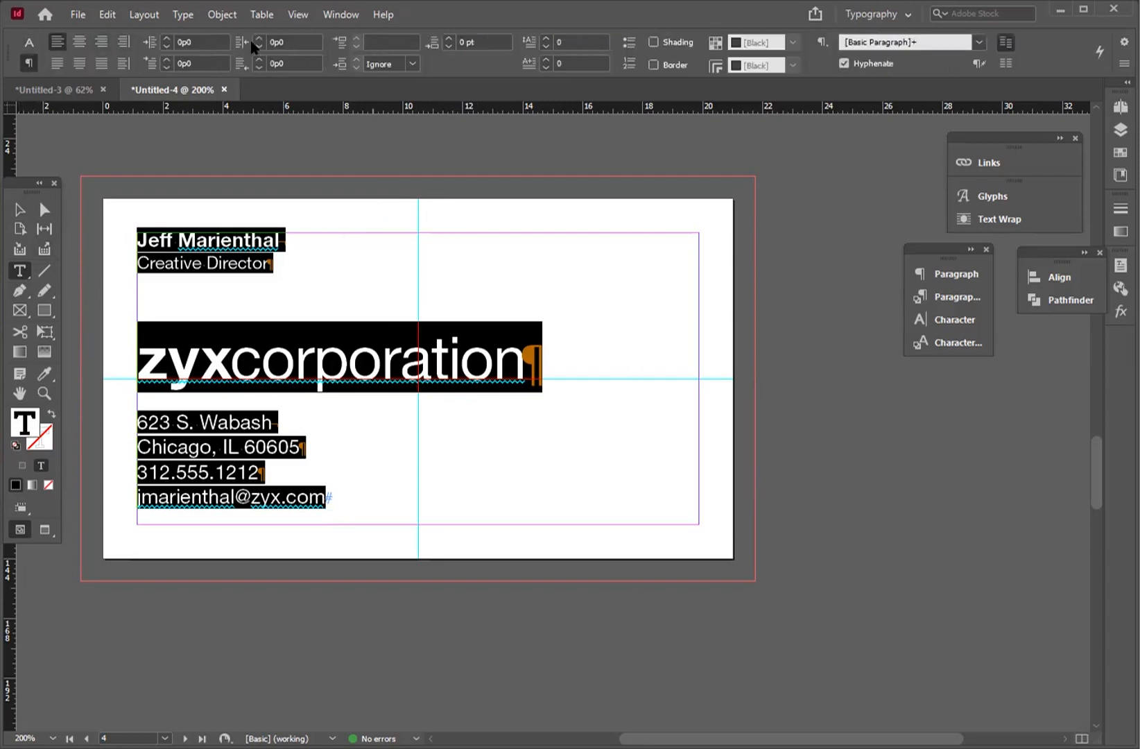
double_click(185, 40)
type("1.5625\"")
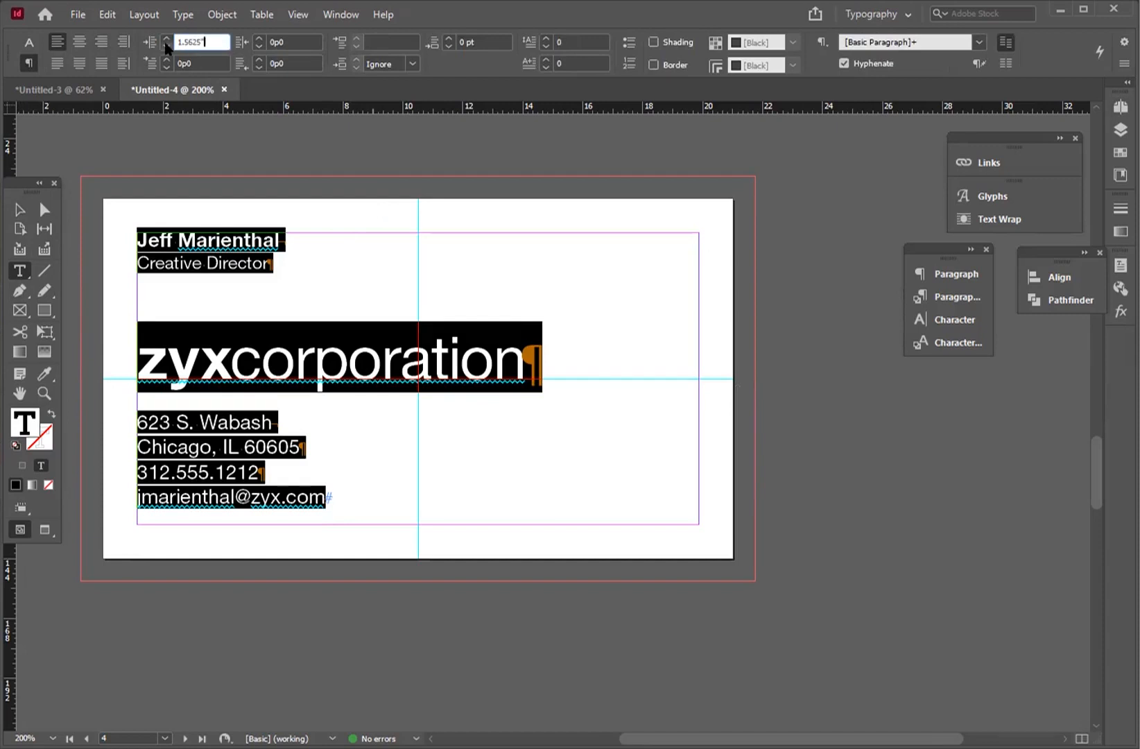
key("Tab")
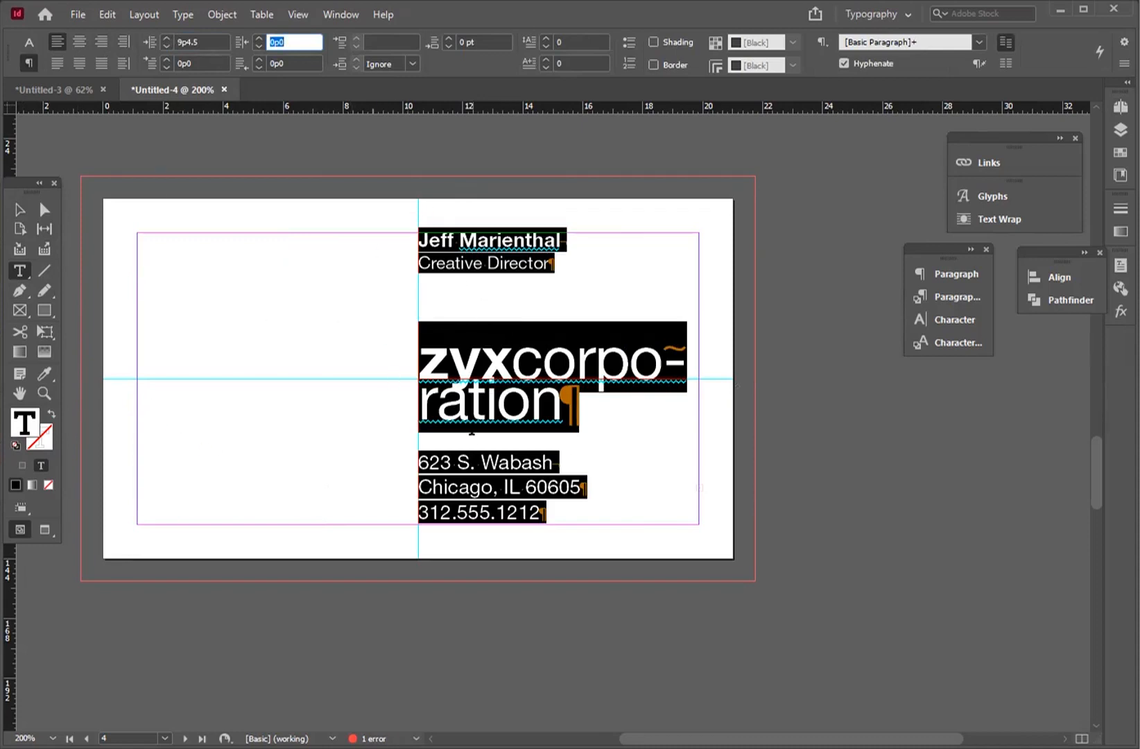
Step: Set the first-line left indent of all the page 4 text to -1.5625 inches (-9p4.5)
left_click(194, 61)
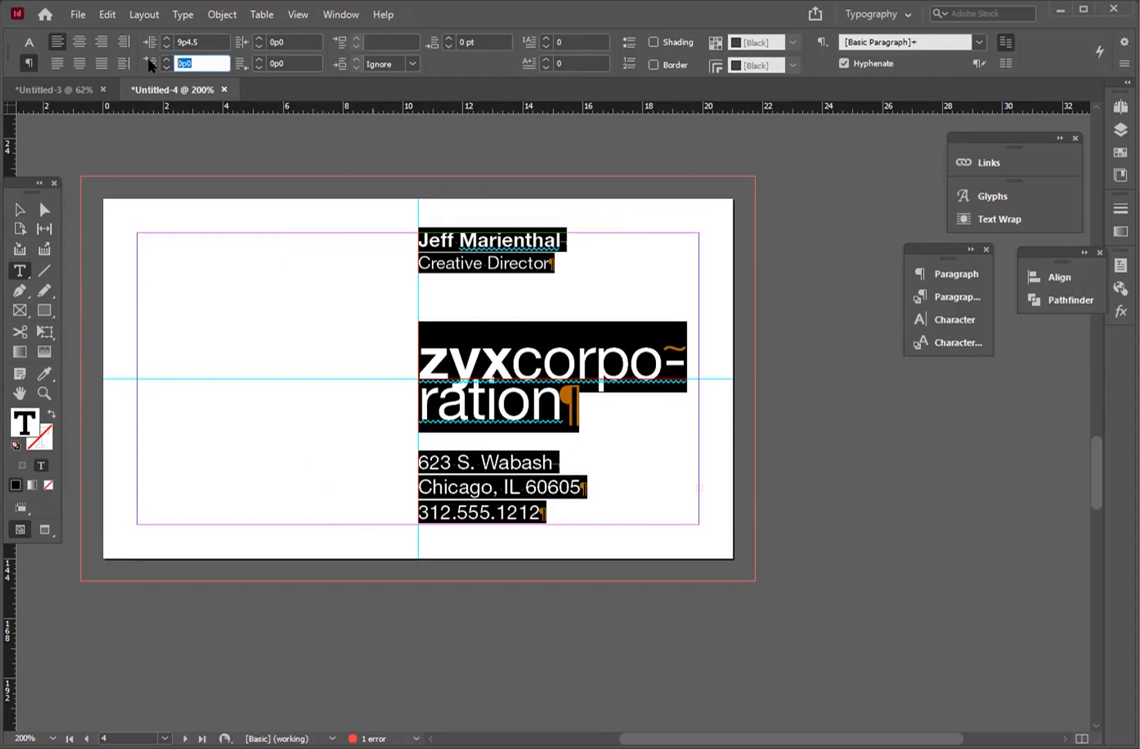
type("-1.5625")
key("Return")
type("1")
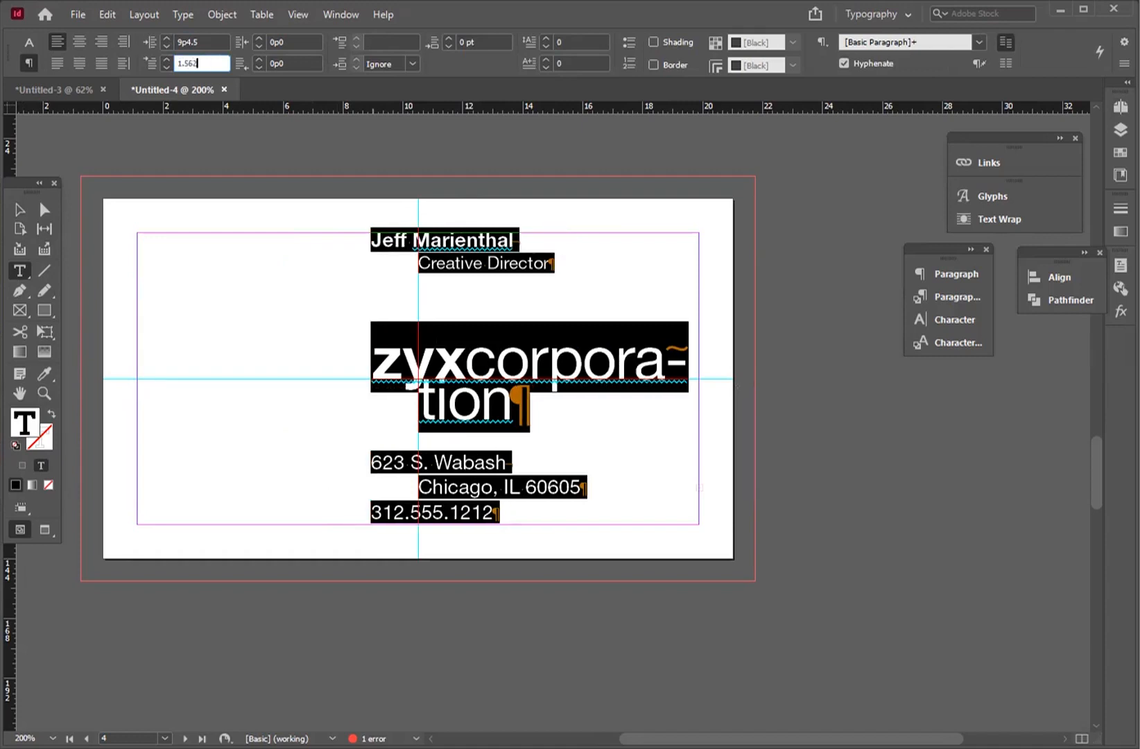
key("Return")
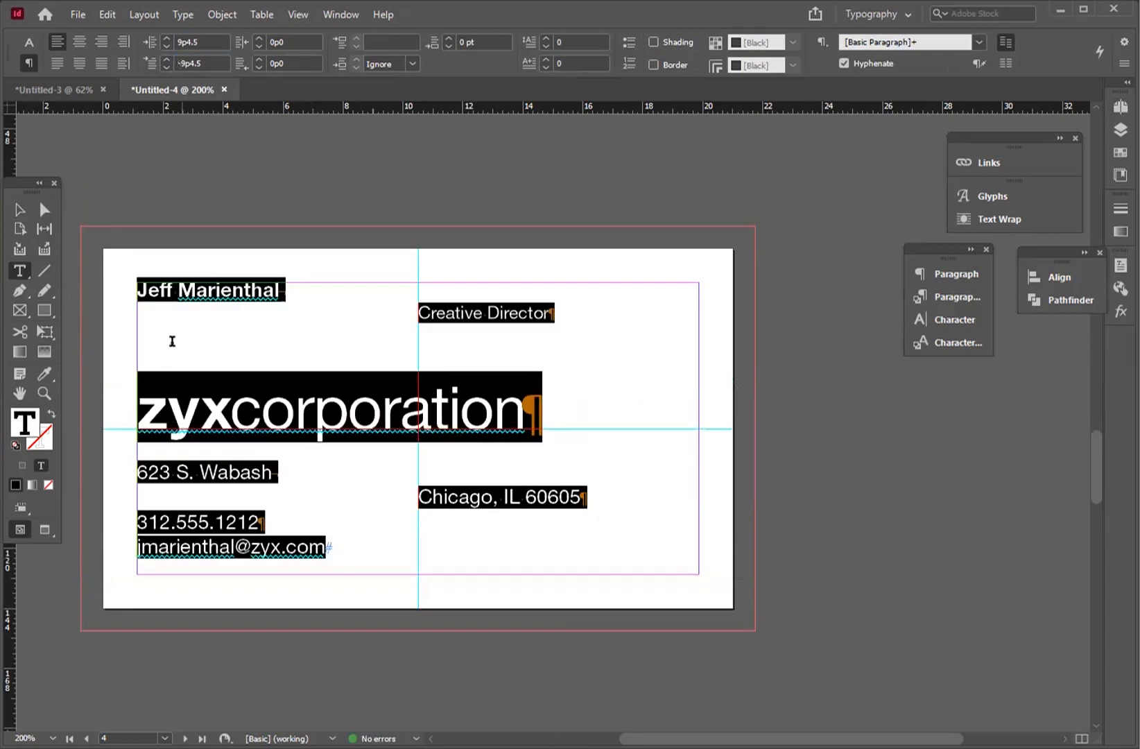
Step: Replace the paragraph break after the city line with a forced line break so the phone number takes the indent
left_click(296, 464)
scroll(417, 444, "down", 1)
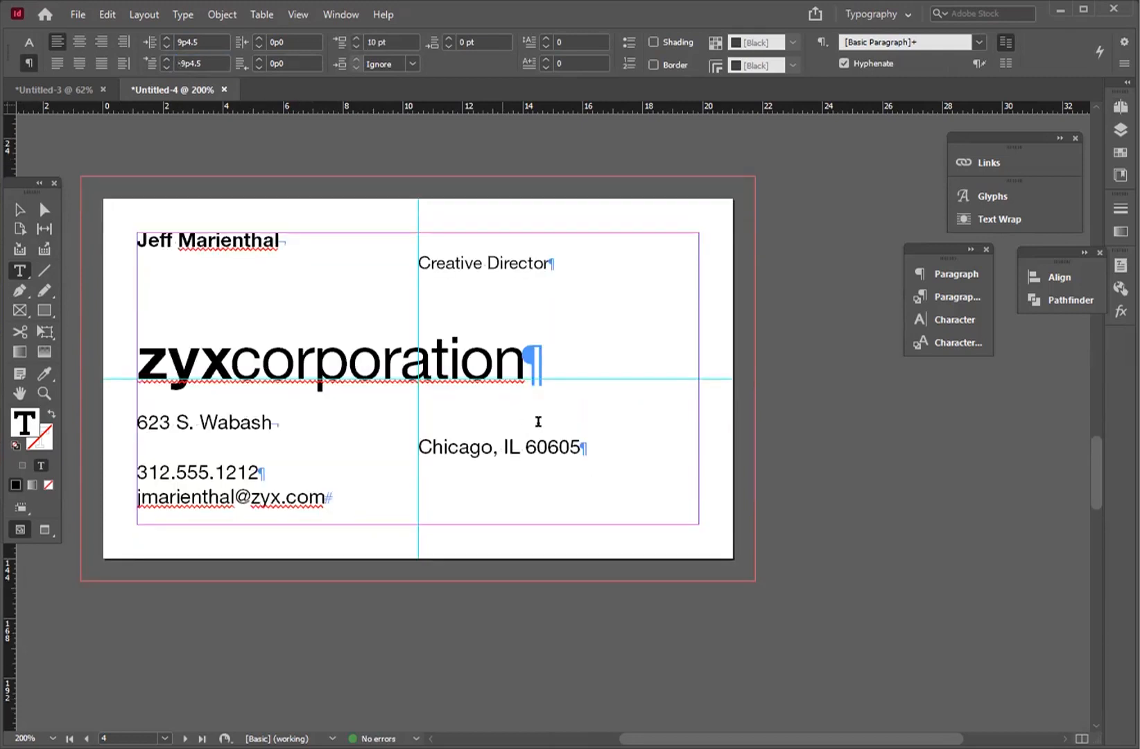
key("End")
key("shift+Return")
key("Delete")
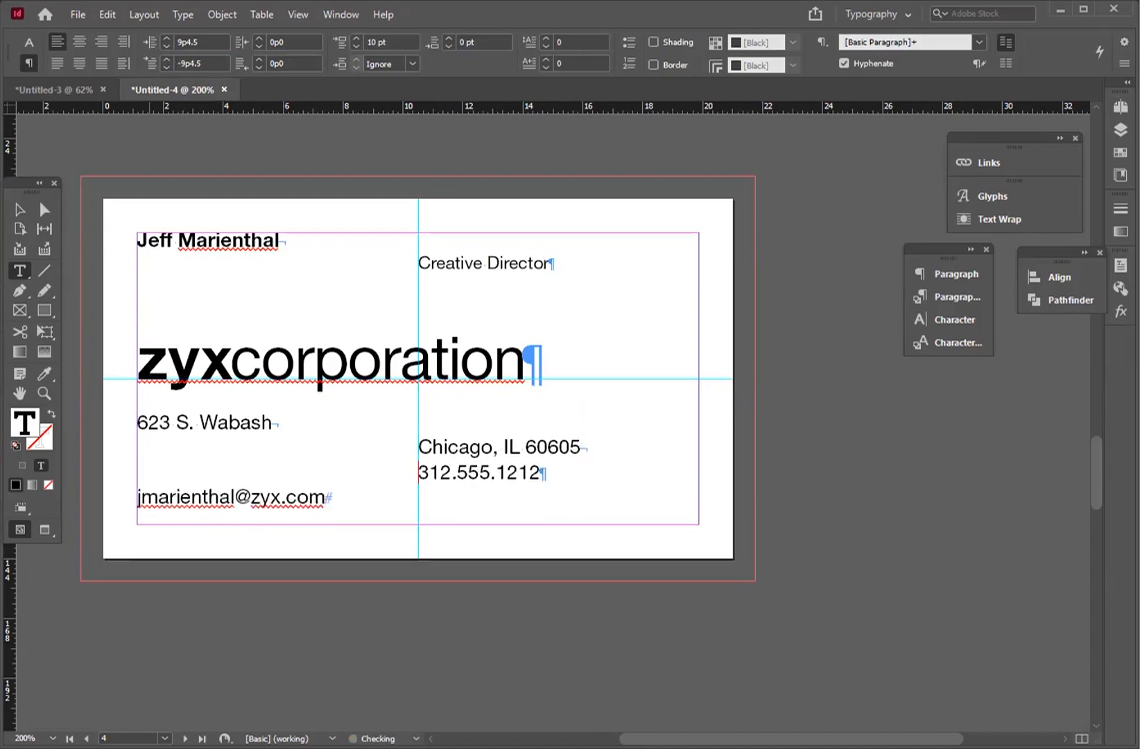
Step: Replace the paragraph break after the phone number with a forced line break so the e-mail line takes the indent
left_click(540, 472)
key("shift+Return")
key("Delete")
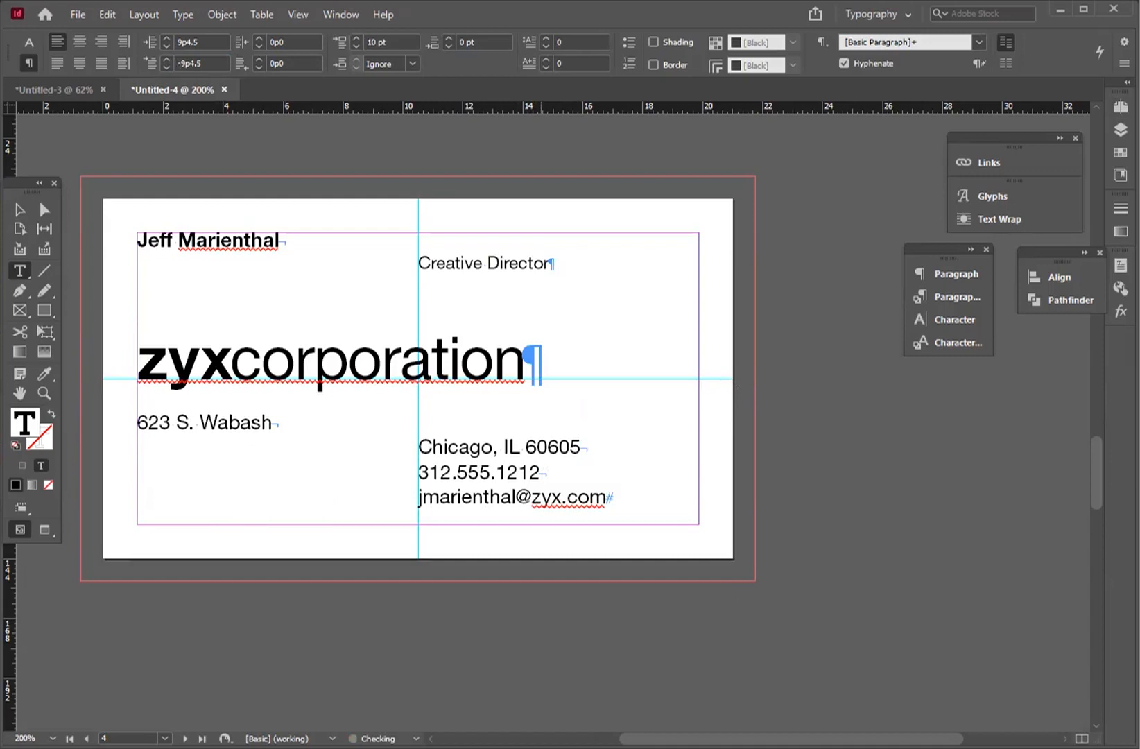
Step: Insert a tab before the name line and before the street address line to align both with the left indent on page 4
left_click(279, 416)
left_click(133, 234)
key("ctrl+alt+t")
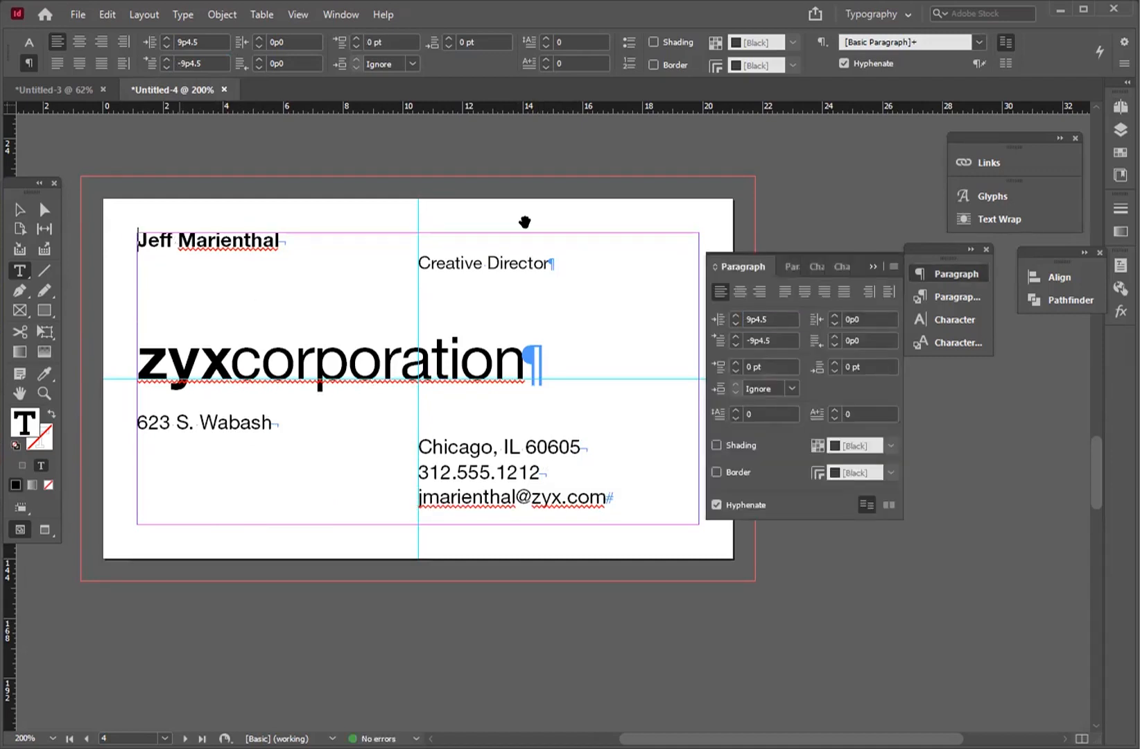
key("ctrl+shift+t")
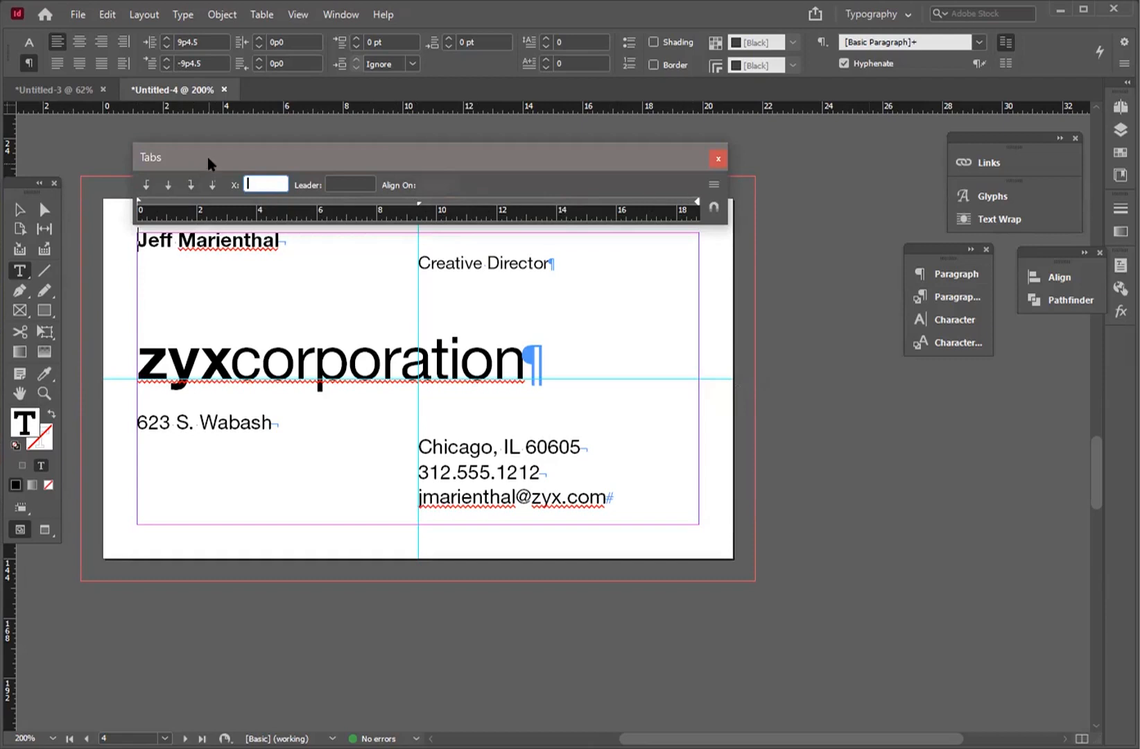
left_click_drag(208, 158, 268, 137)
left_click(718, 145)
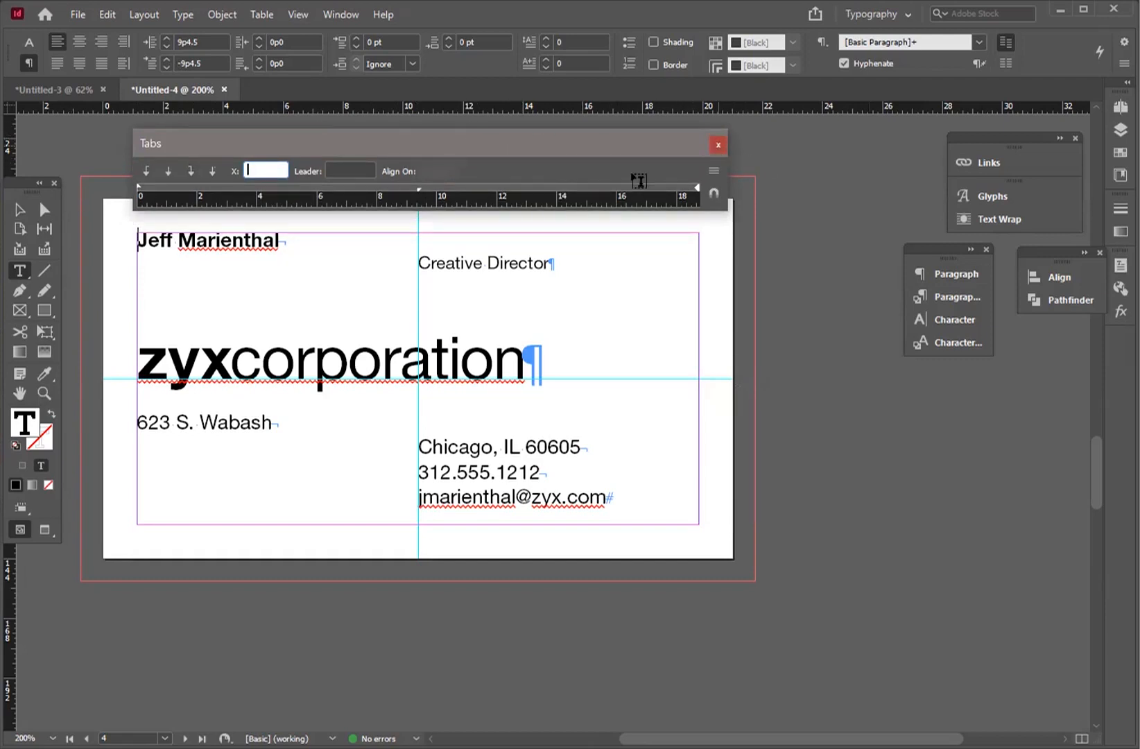
key("Tab")
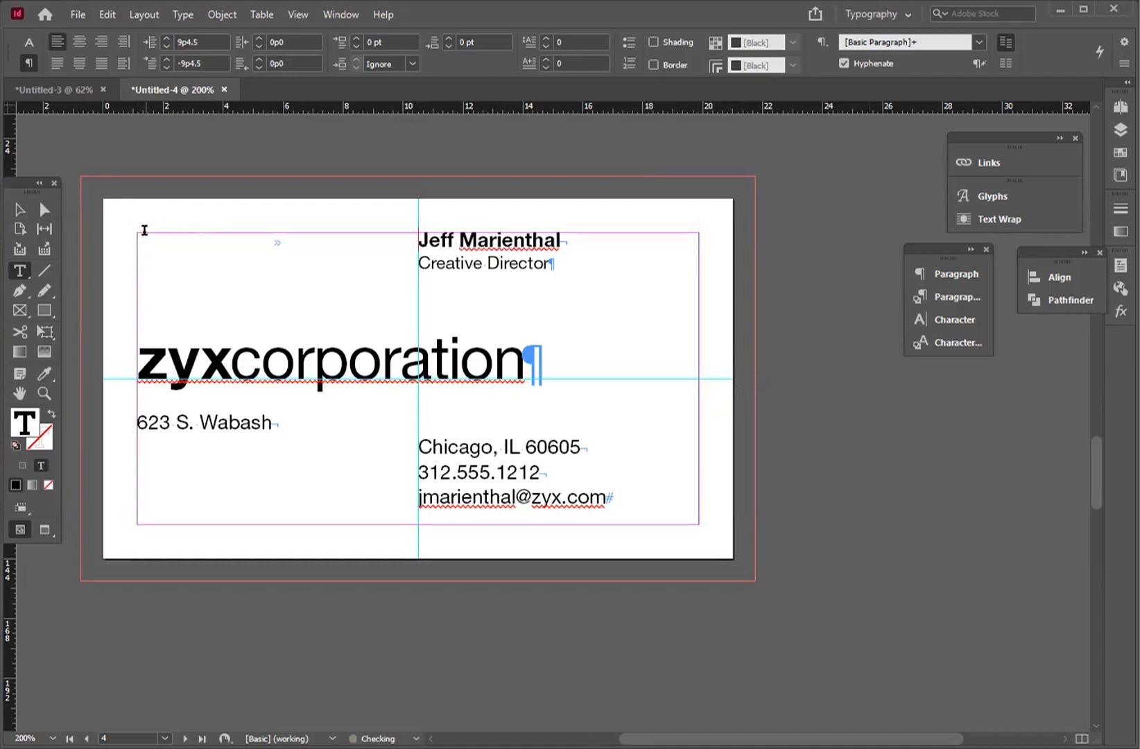
left_click(137, 421)
key("Tab")
left_click(202, 361)
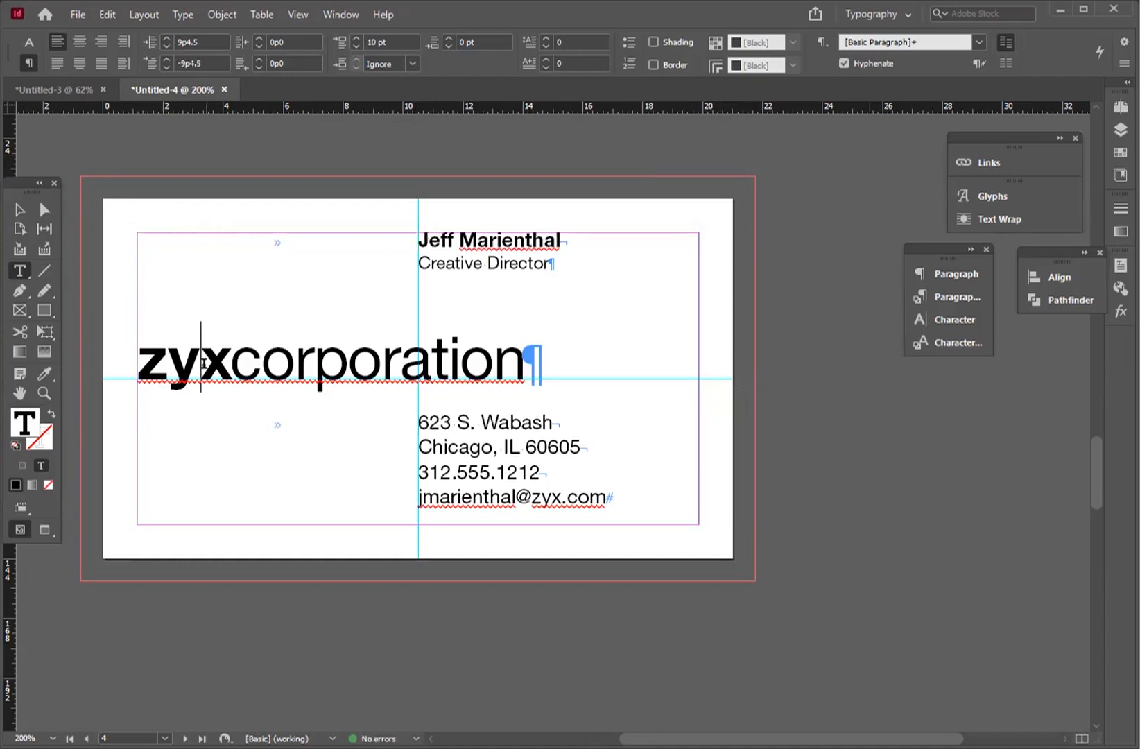
left_click(168, 361)
left_click_drag(419, 243, 519, 472)
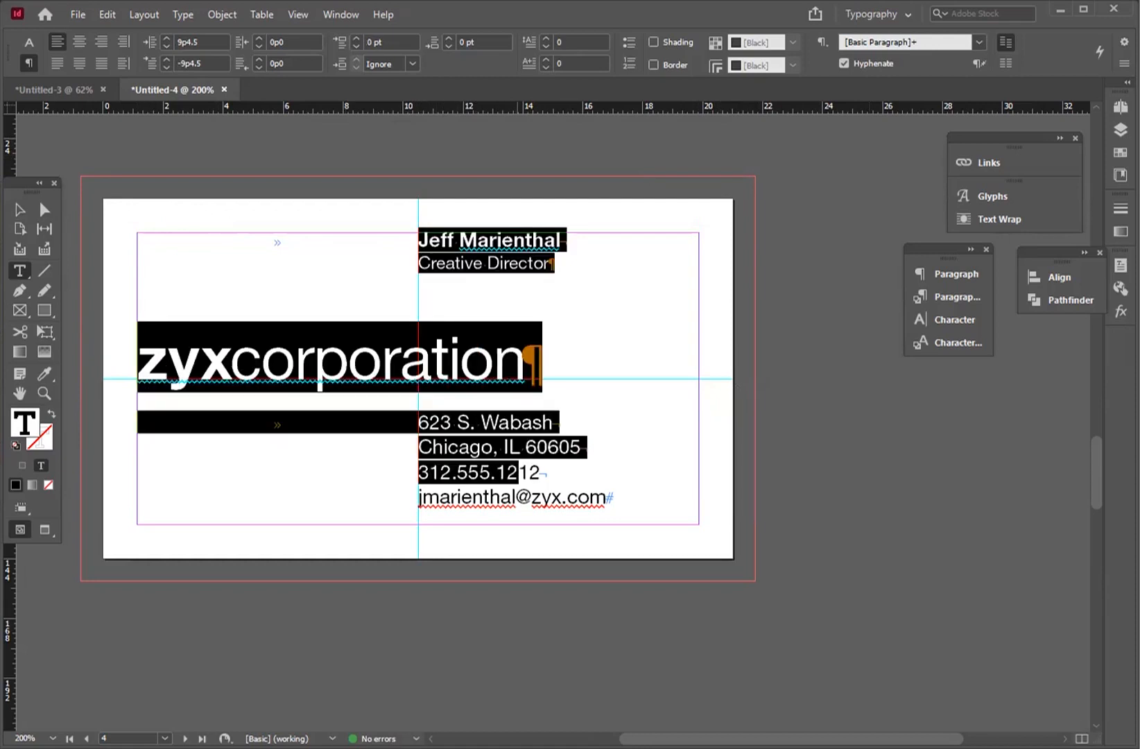
key("Escape")
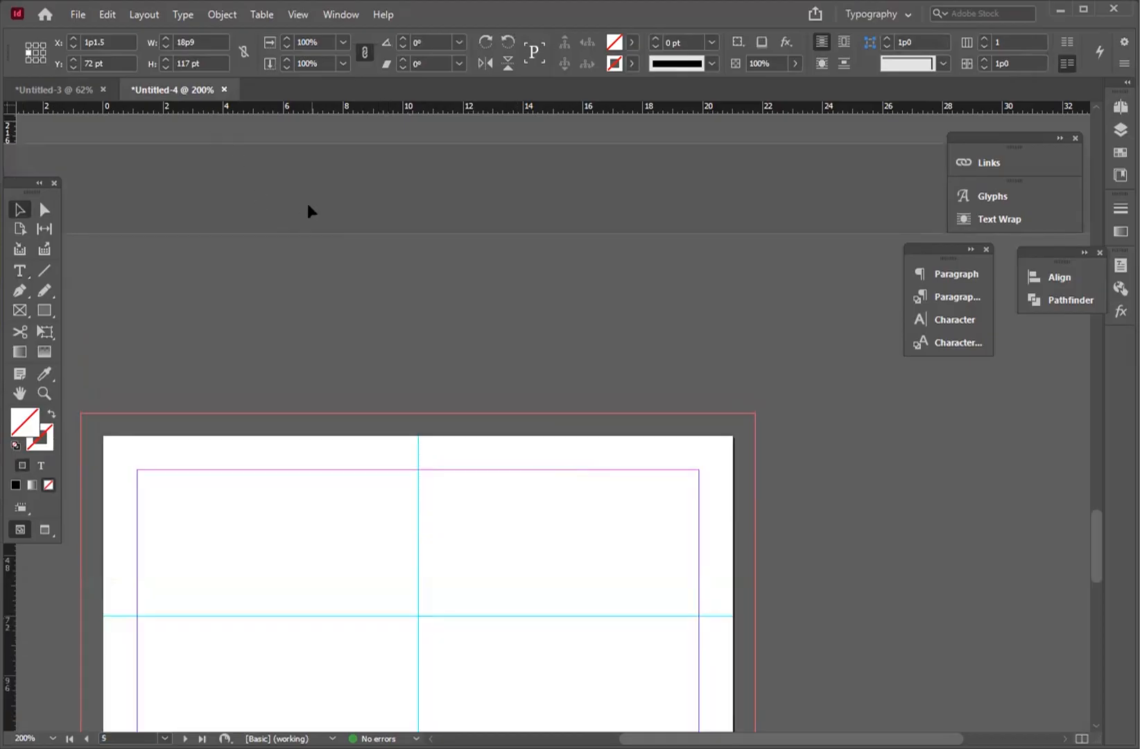
Step: Paste the card's original logo and contact text frames from page 1 in place on the blank page 5
scroll(329, 231, "up", 1)
scroll(328, 228, "up", 15)
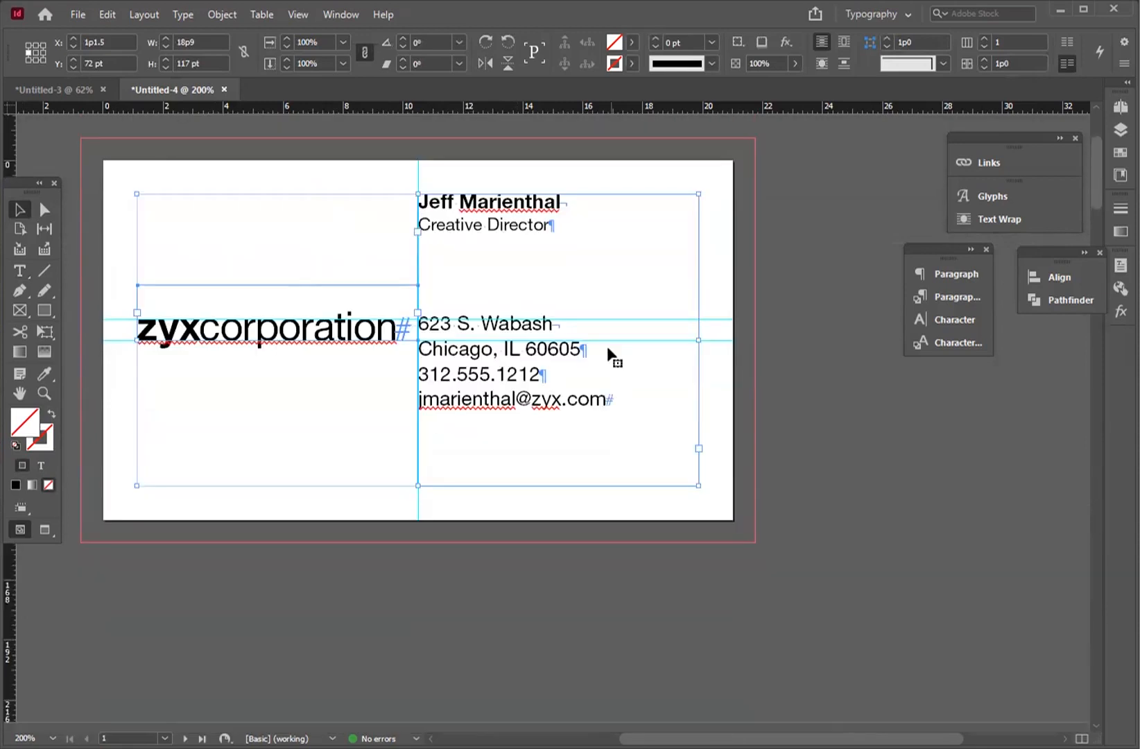
scroll(600, 343, "down", 10)
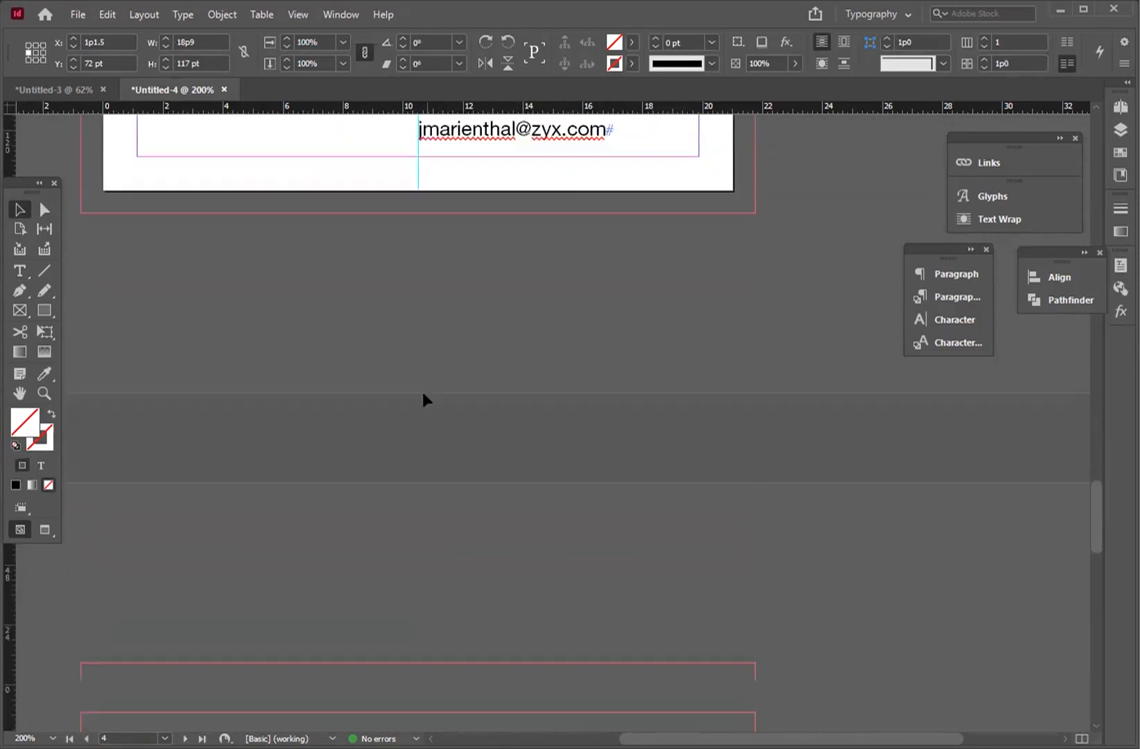
scroll(422, 392, "down", 5)
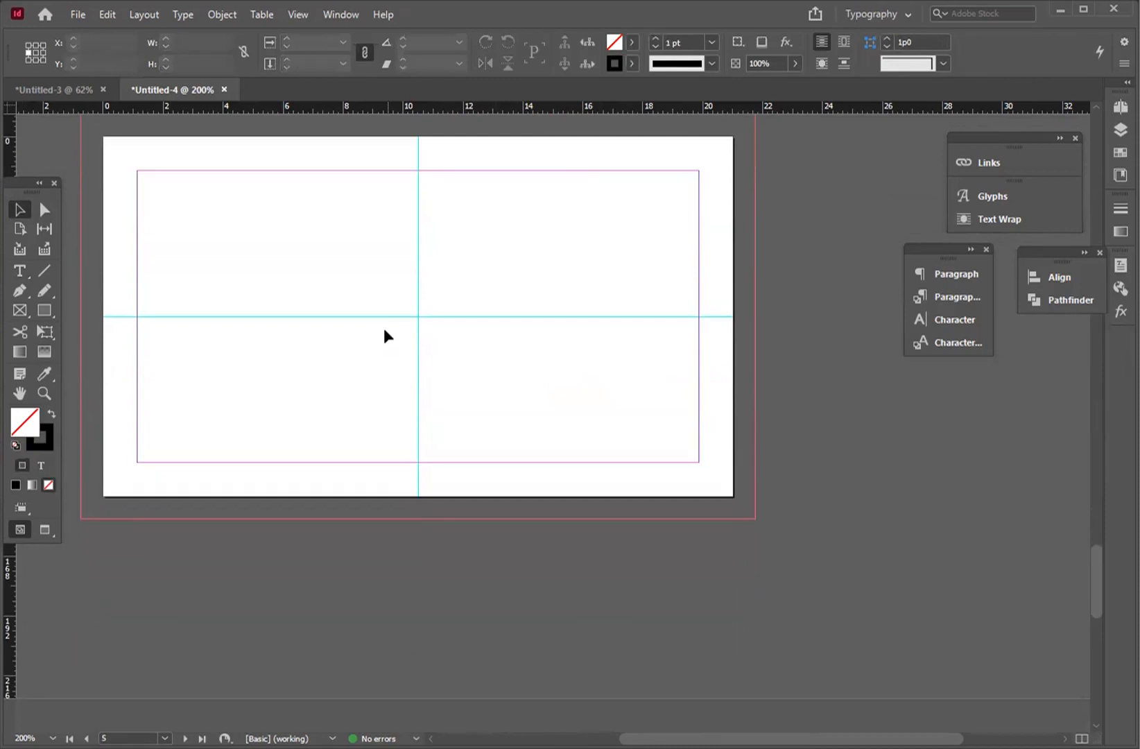
key("ctrl+alt+shift+v")
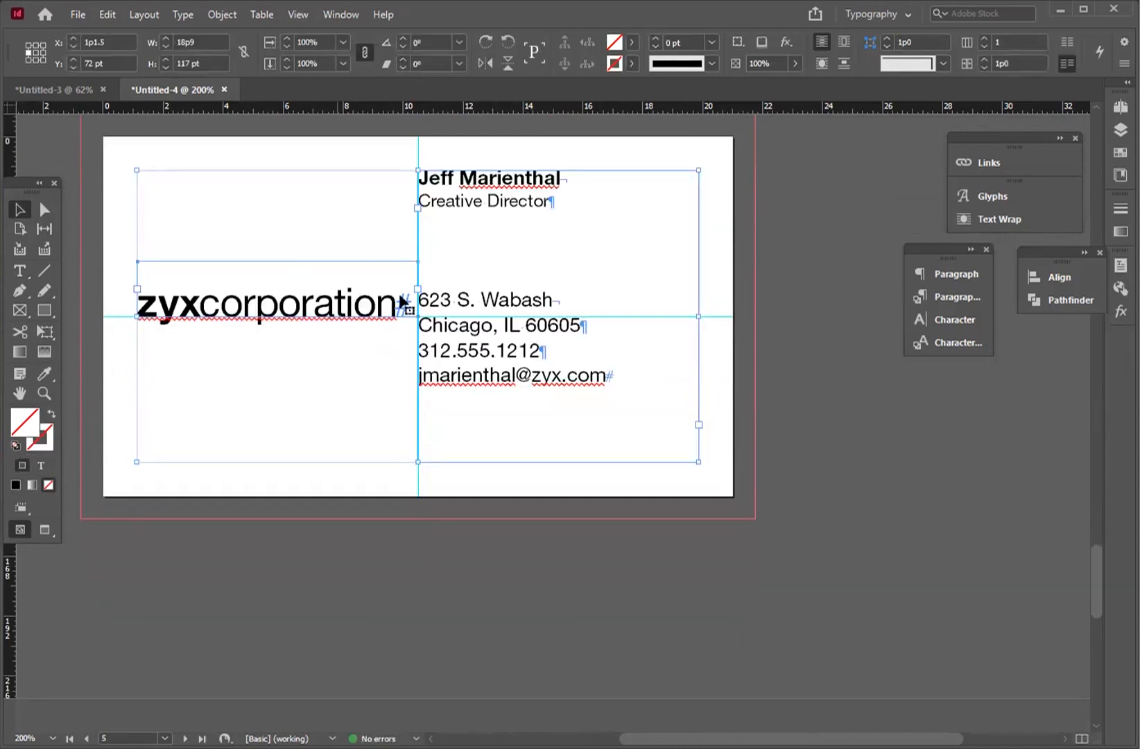
Step: Increase the space before the street address paragraph on page 5 to 49 pt
double_click(442, 299)
left_click_drag(442, 300, 458, 301)
left_click_drag(356, 38, 356, 41)
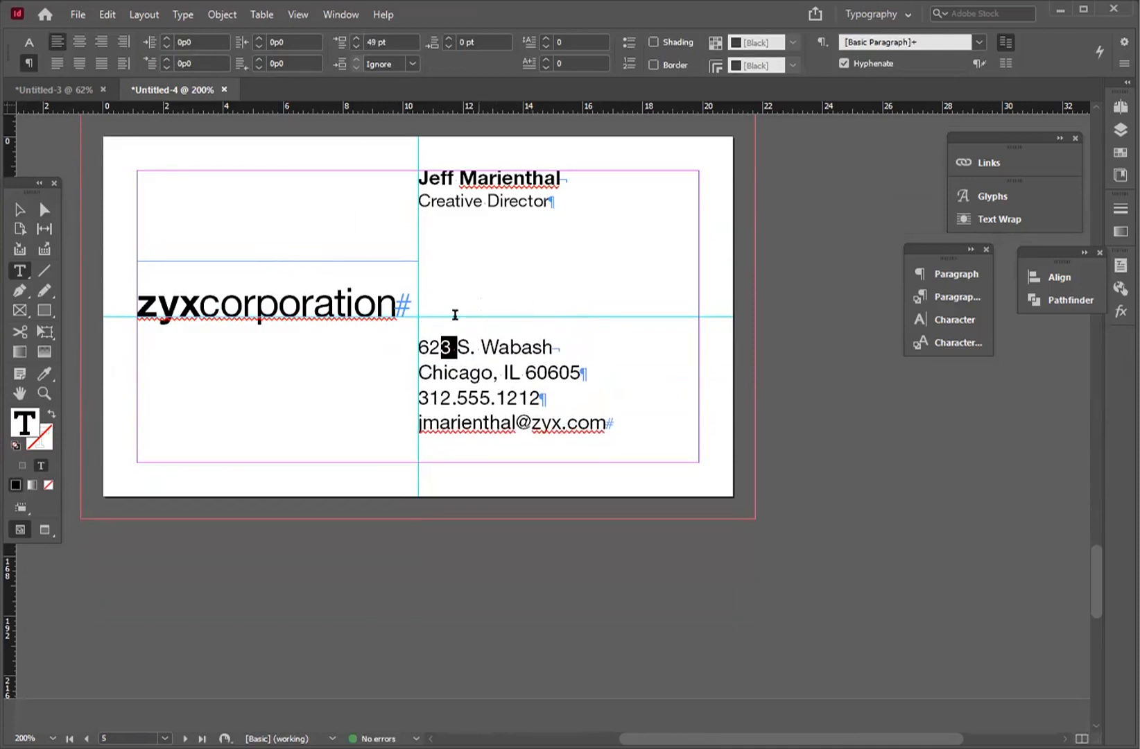
Step: Move the zyxcorporation frame horizontally so the break between zyx and corporation sits near the vertical centre guide
left_click(19, 209)
left_click(201, 309)
left_click_drag(201, 308, 432, 310)
key("Left")
key("Left")
key("Left")
key("Left")
key("Left")
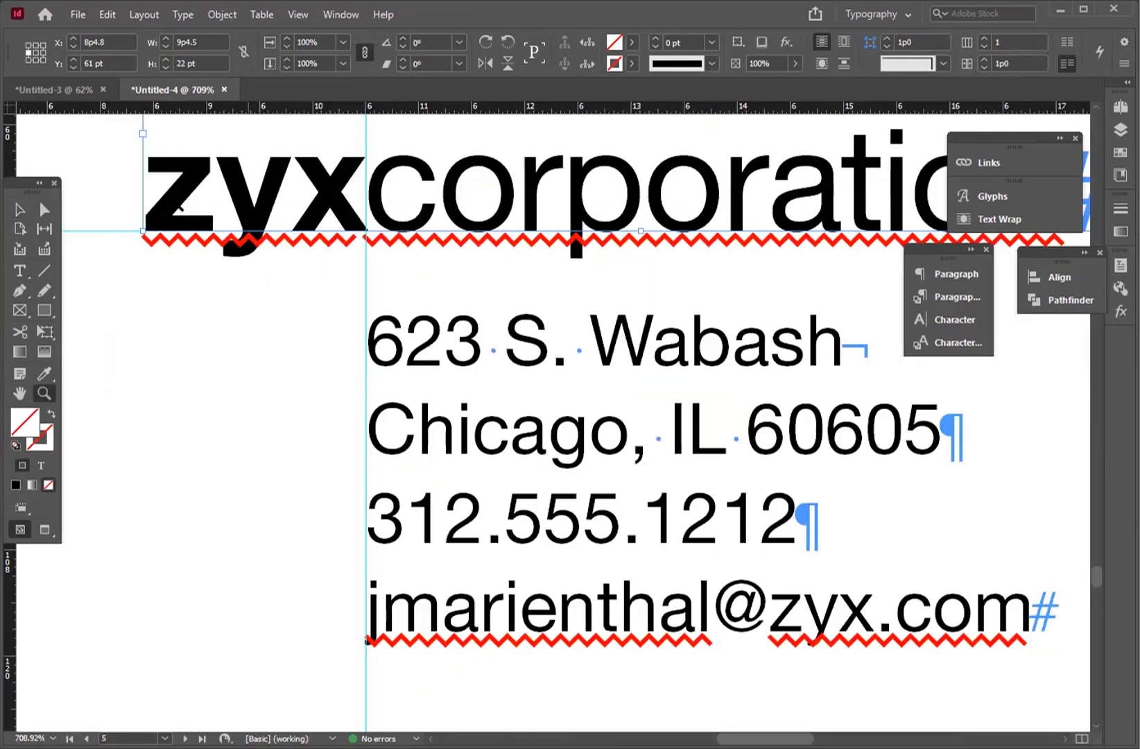
Step: Fine-tune the zyxcorporation frame's horizontal position against the centre guide by setting its X value to 8p4.5
left_click(19, 209)
left_click_drag(387, 211, 379, 211)
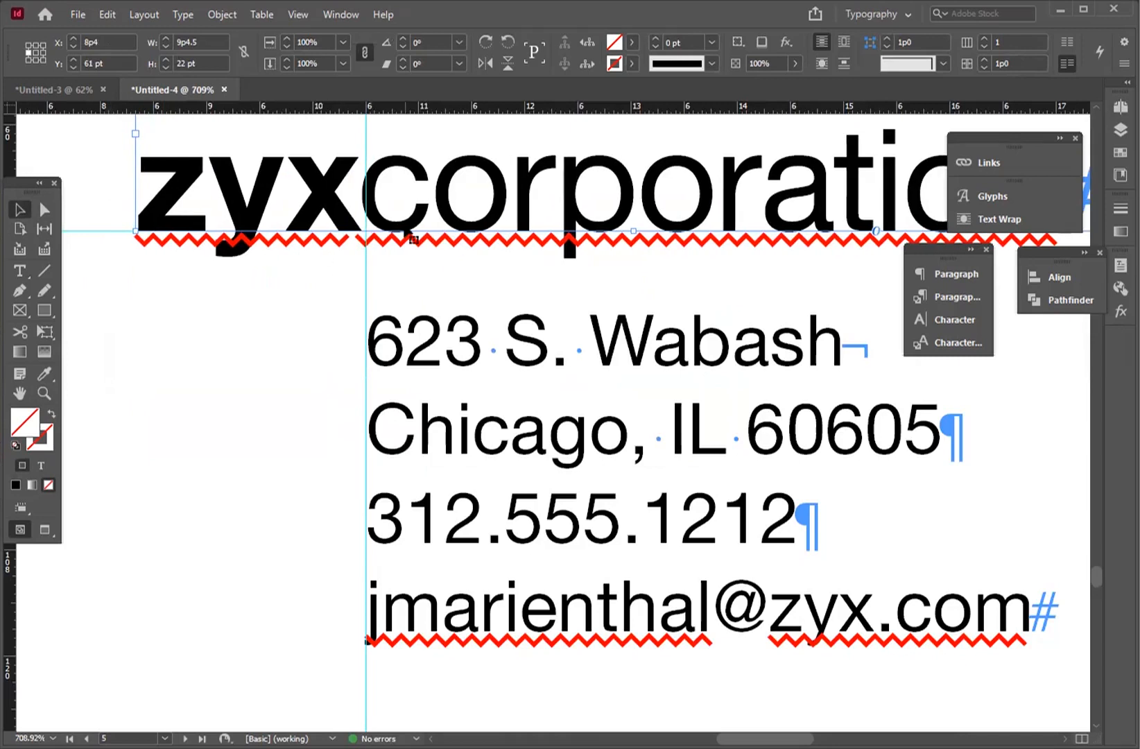
left_click(100, 43)
type(".5")
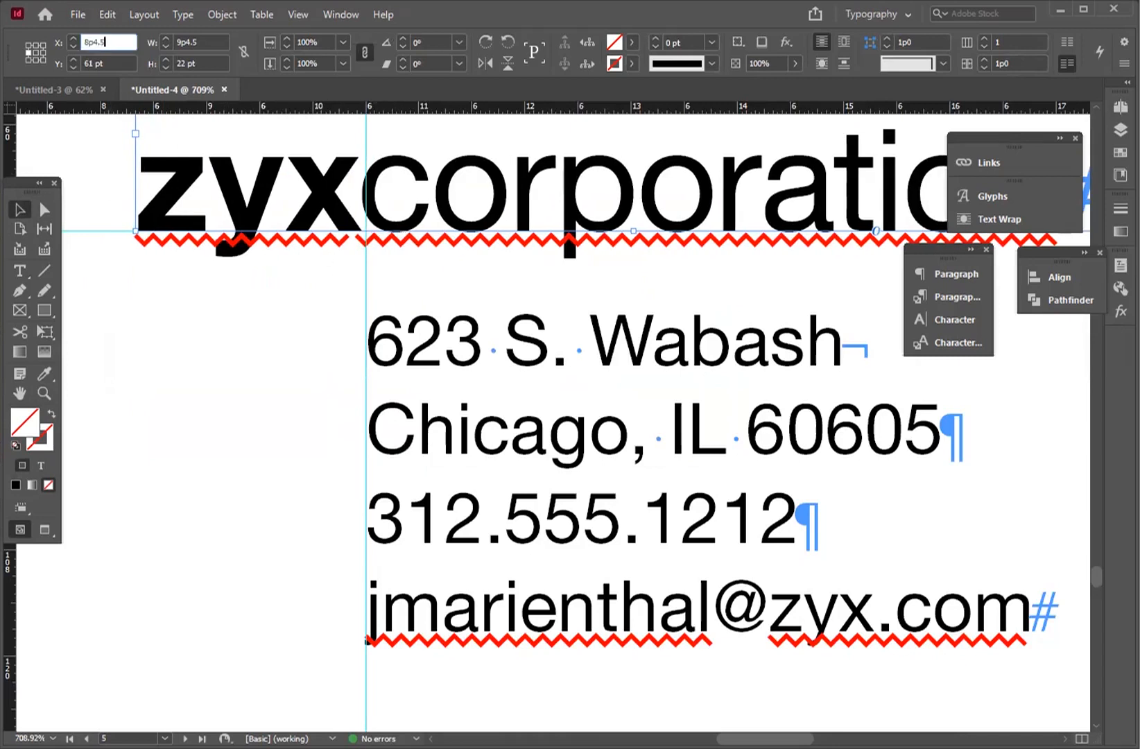
key("Return")
key("ctrl+0")
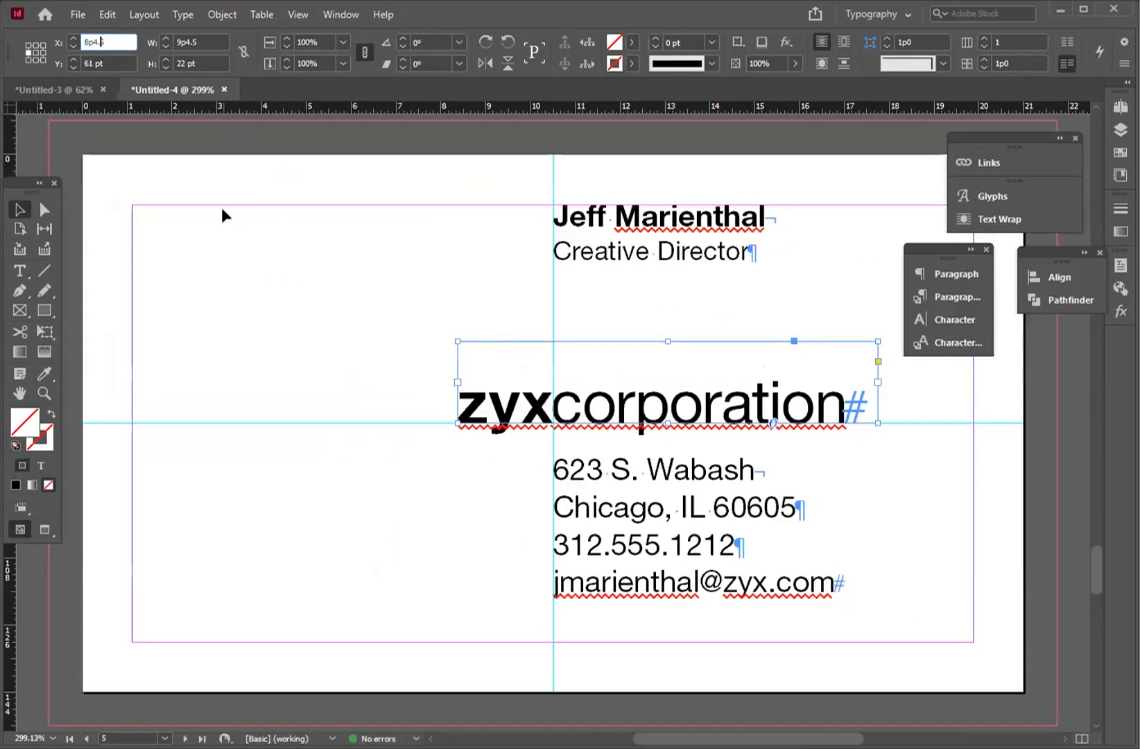
Step: Fit the zyxcorporation frame to its content and convert the logo text to outlines
key("ctrl+alt+c")
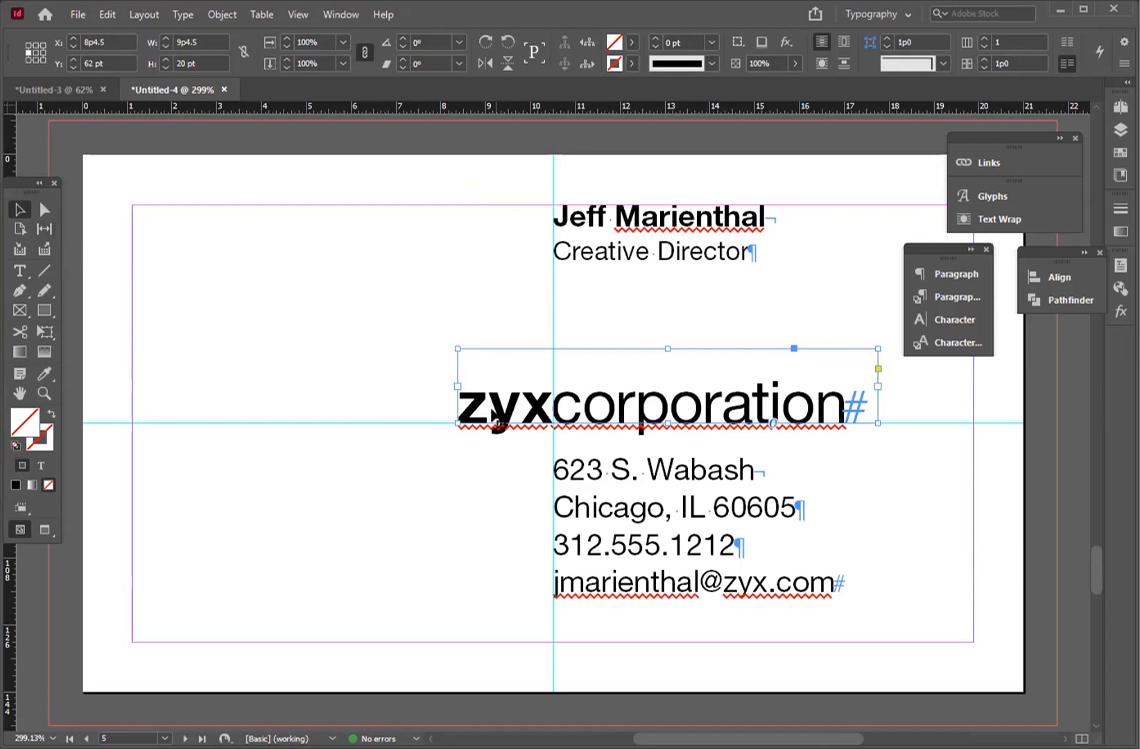
key("ctrl+alt+c")
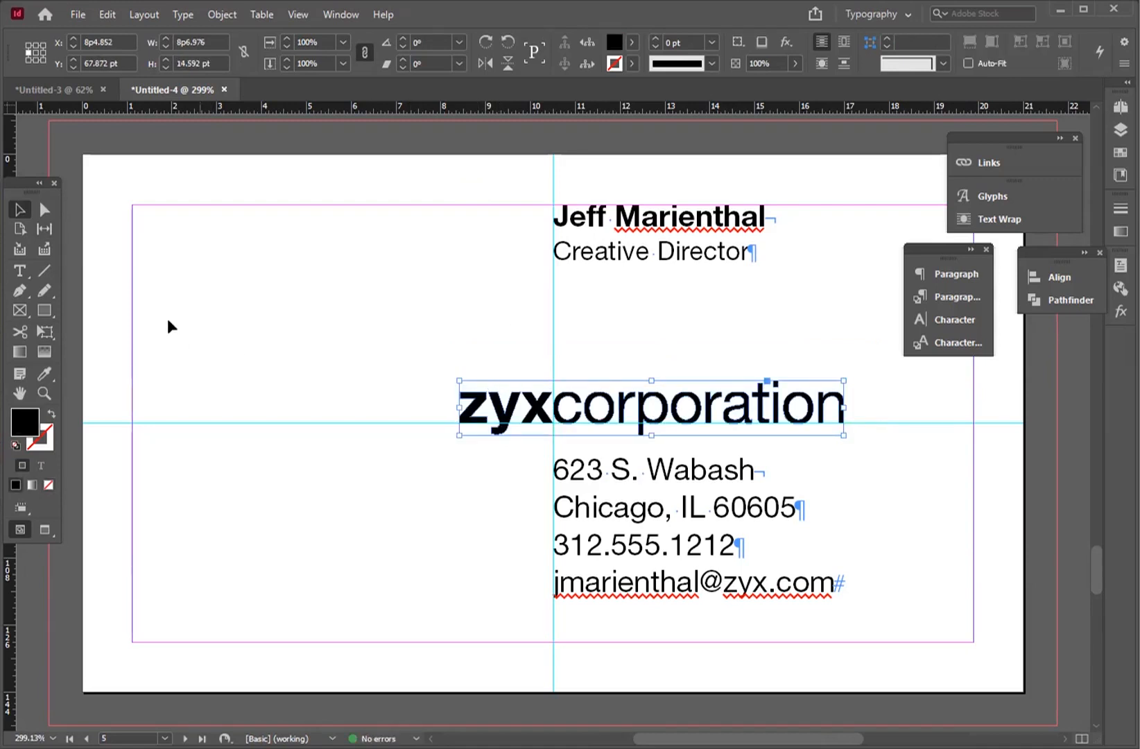
Step: Try reshaping the outlined letter y by pulling its upper anchor point upward, and undo the change
left_click(44, 394)
left_click_drag(482, 333, 761, 518)
left_click(44, 208)
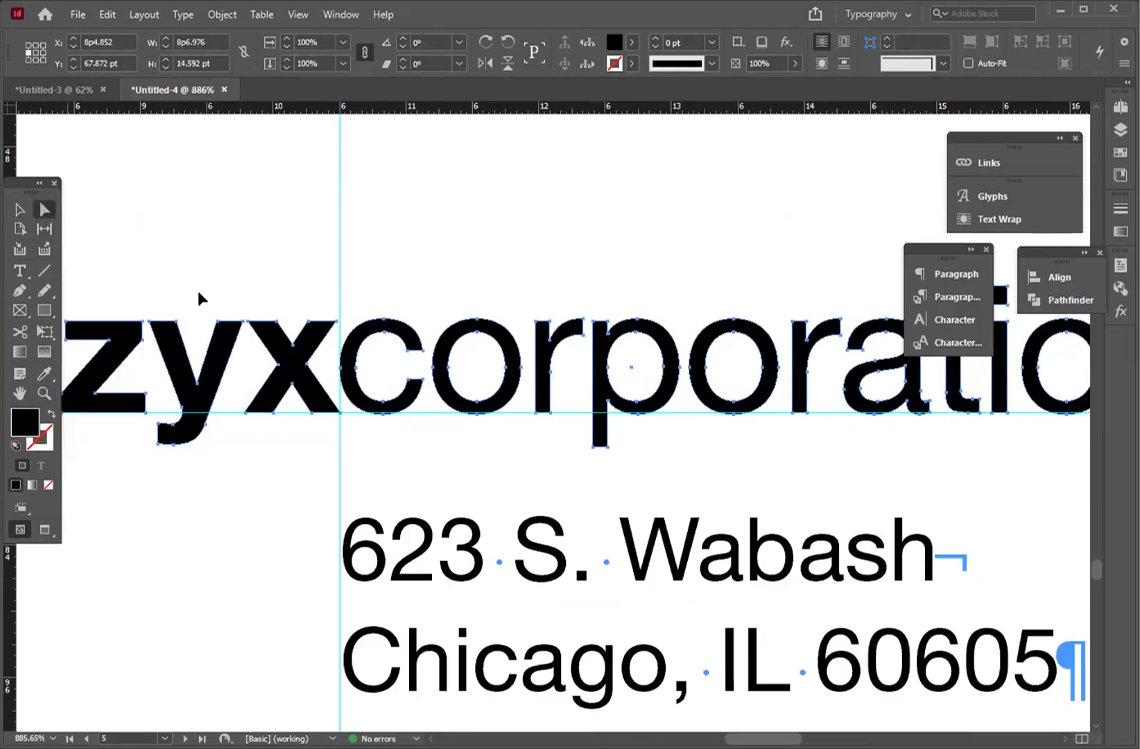
left_click_drag(212, 318, 198, 278)
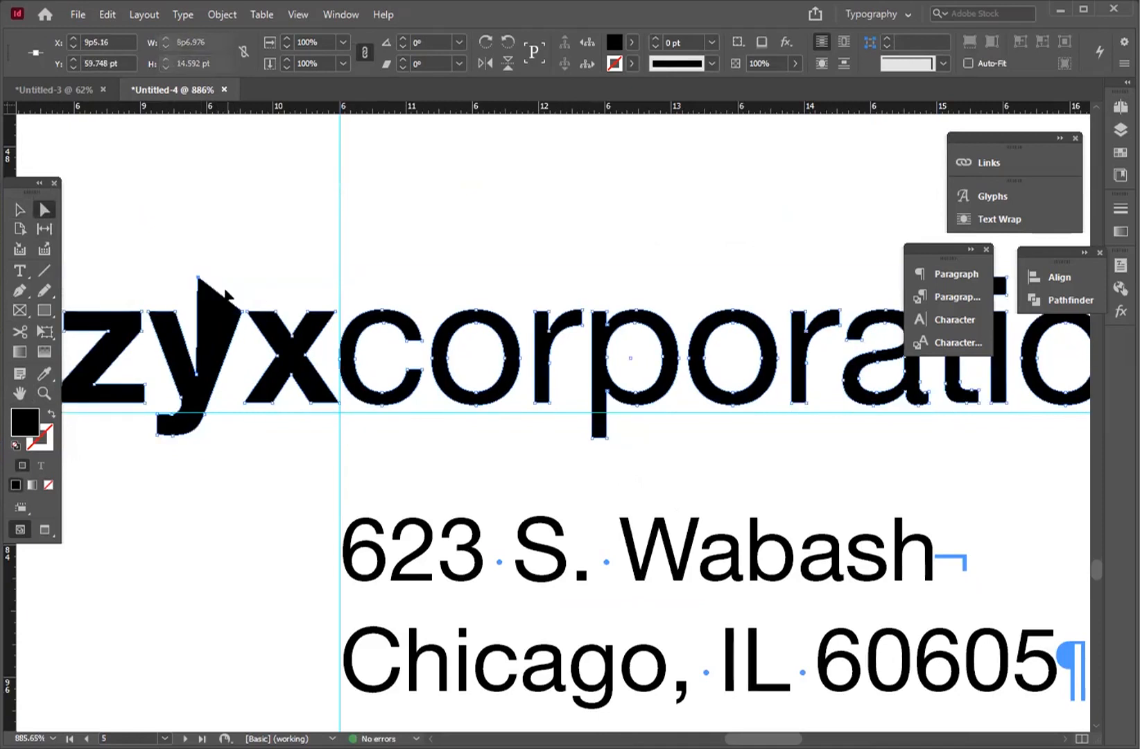
key("ctrl+z")
key("ctrl+z")
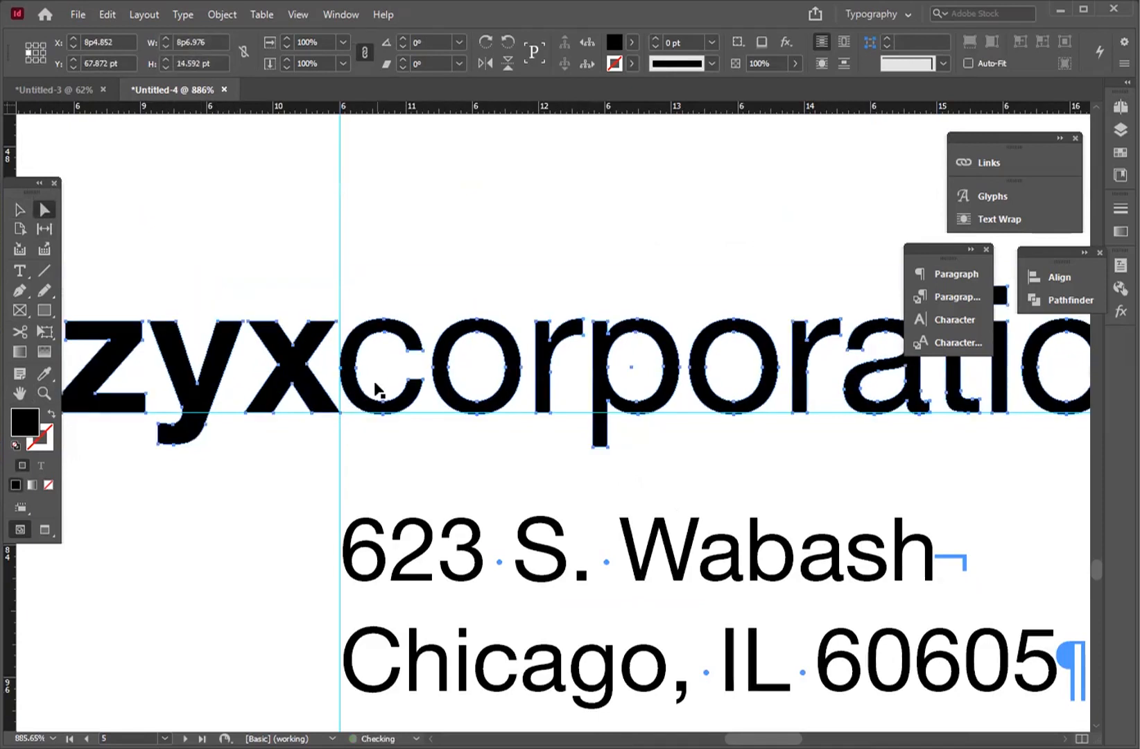
key("ctrl+=")
key("ctrl+=")
key("ctrl+-")
key("ctrl+-")
key("ctrl+-")
key("ctrl+-")
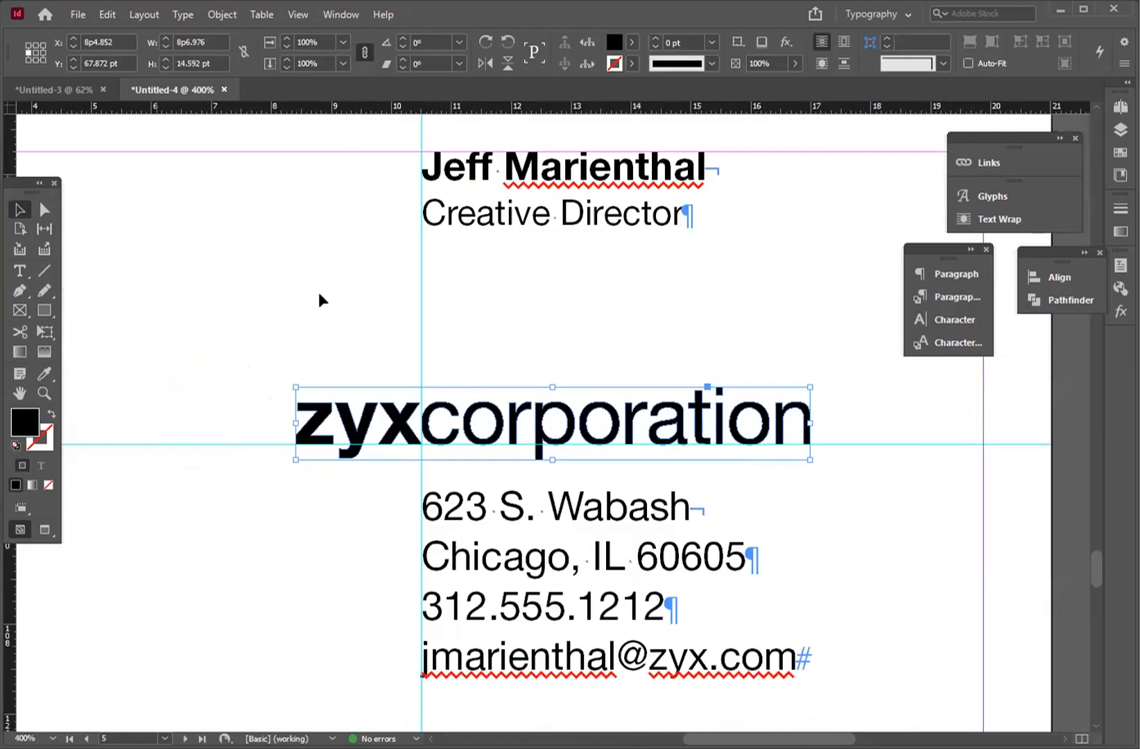
left_click(18, 272)
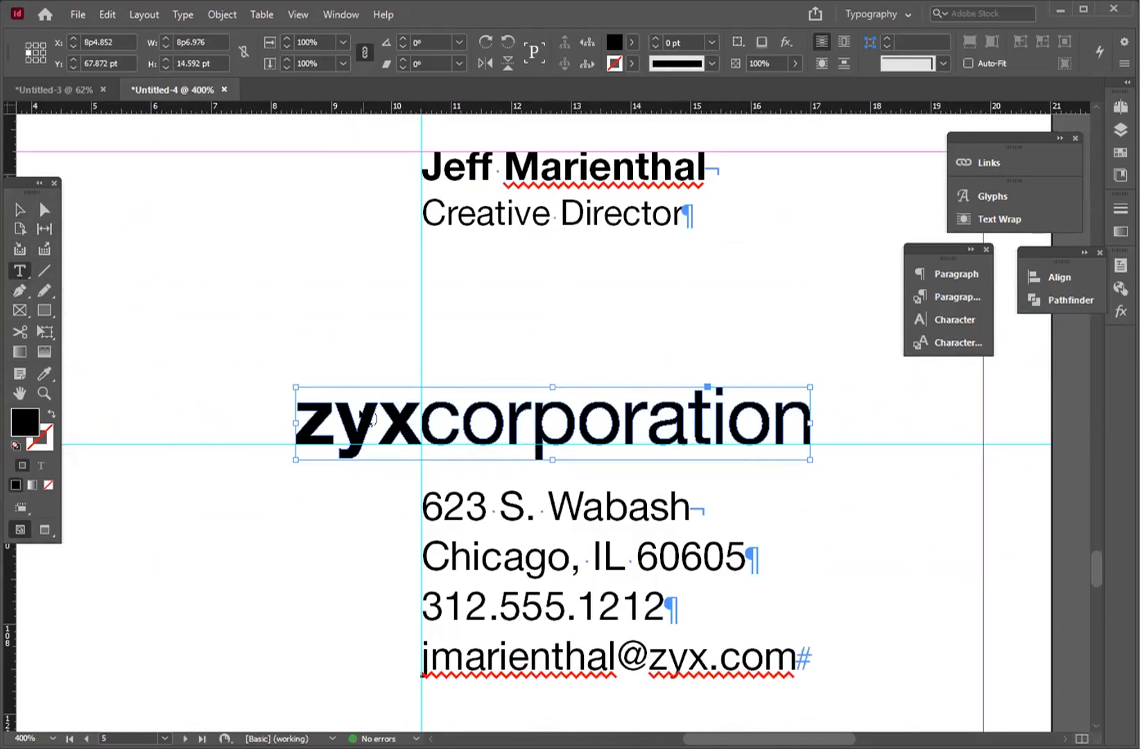
left_click(44, 210)
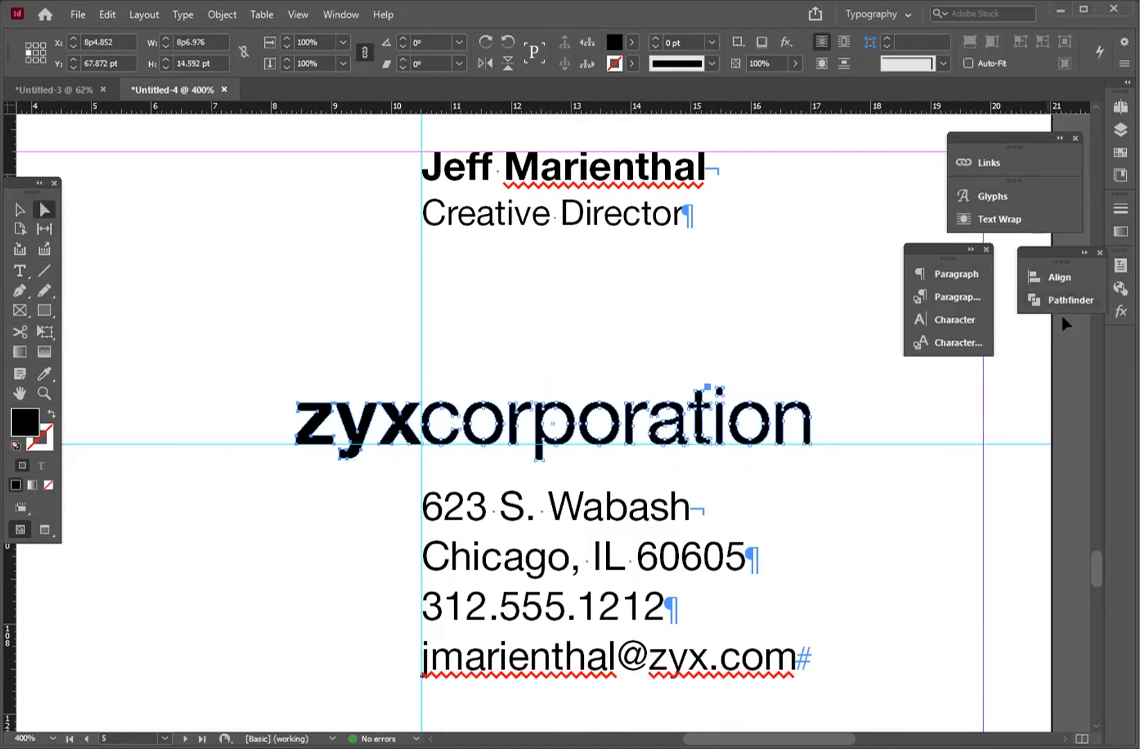
Step: Show the document's color swatches, lengthen the list, close CC Libraries and float Swatches over the page
left_click(1121, 152)
scroll(991, 303, "up", 1)
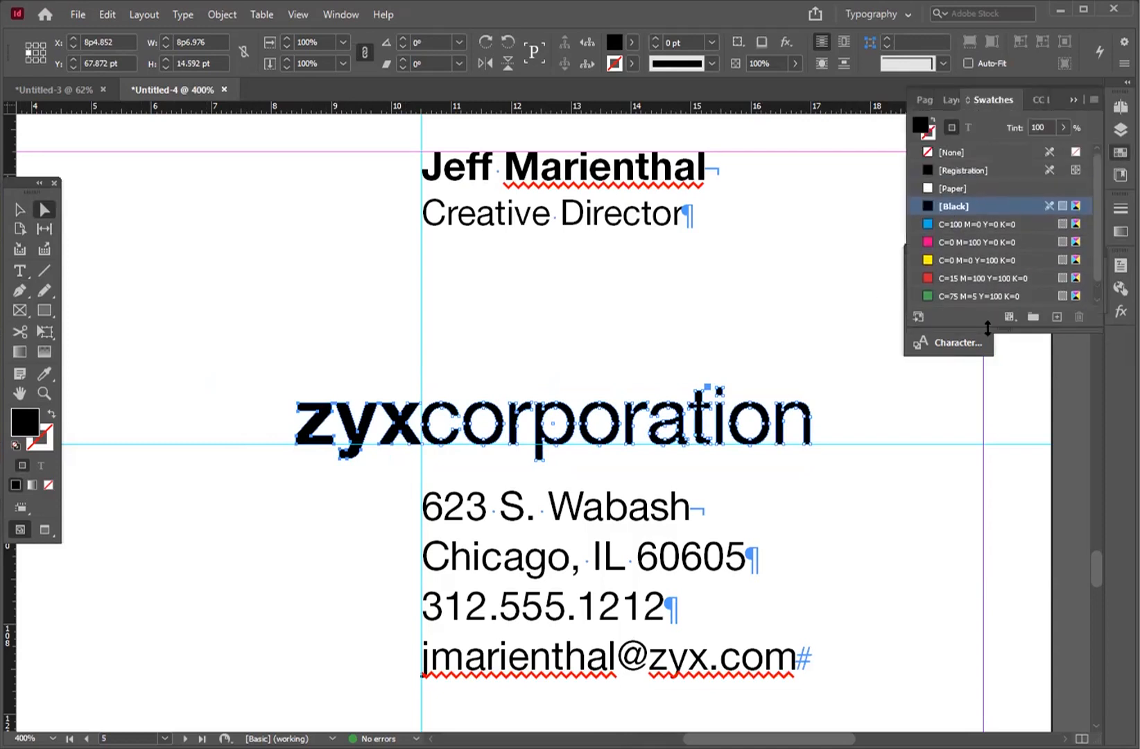
left_click_drag(988, 328, 1008, 473)
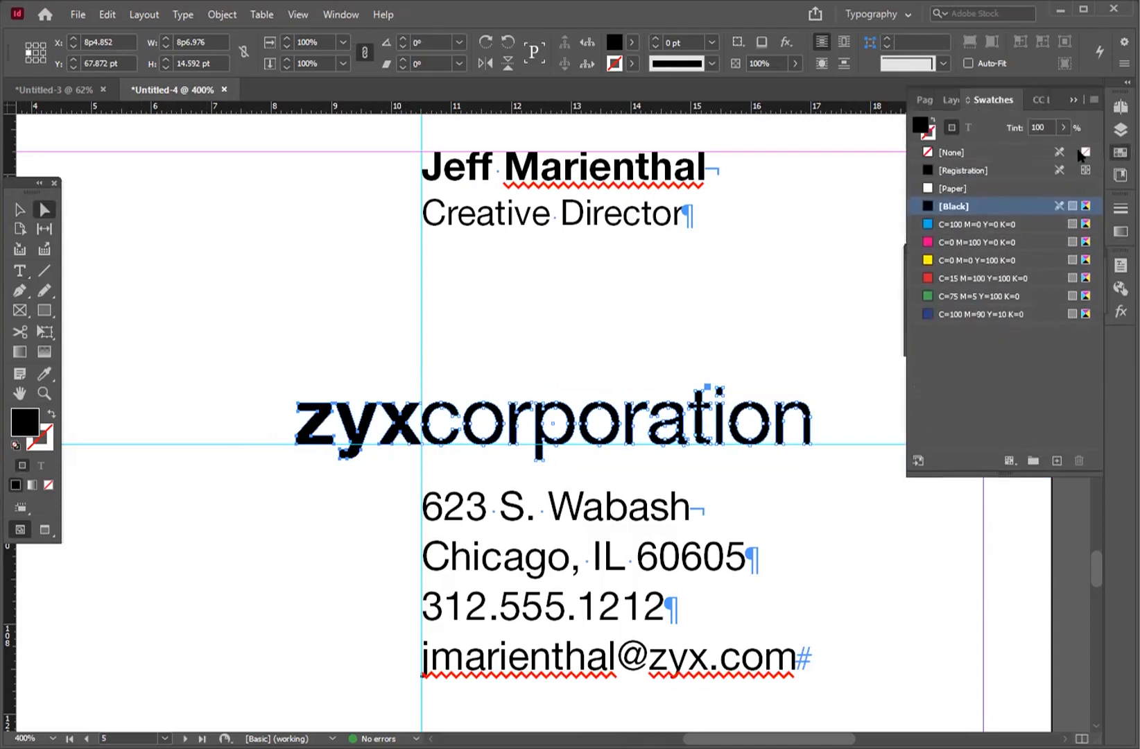
left_click(1070, 99)
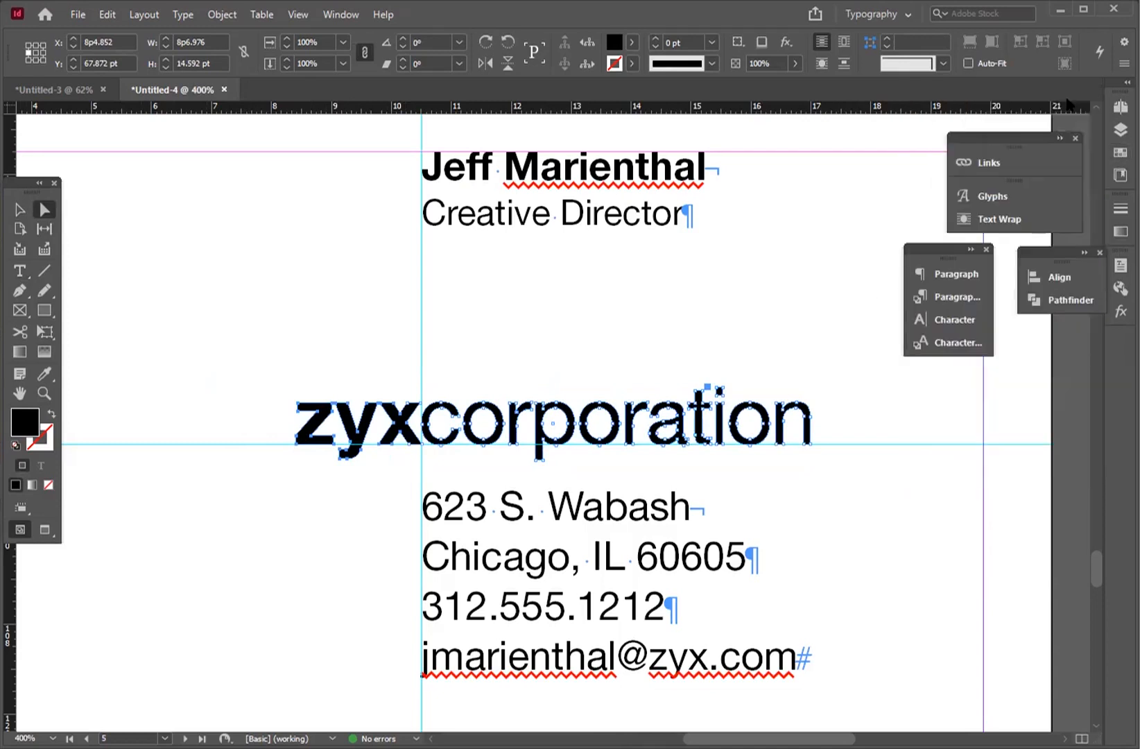
left_click(1121, 152)
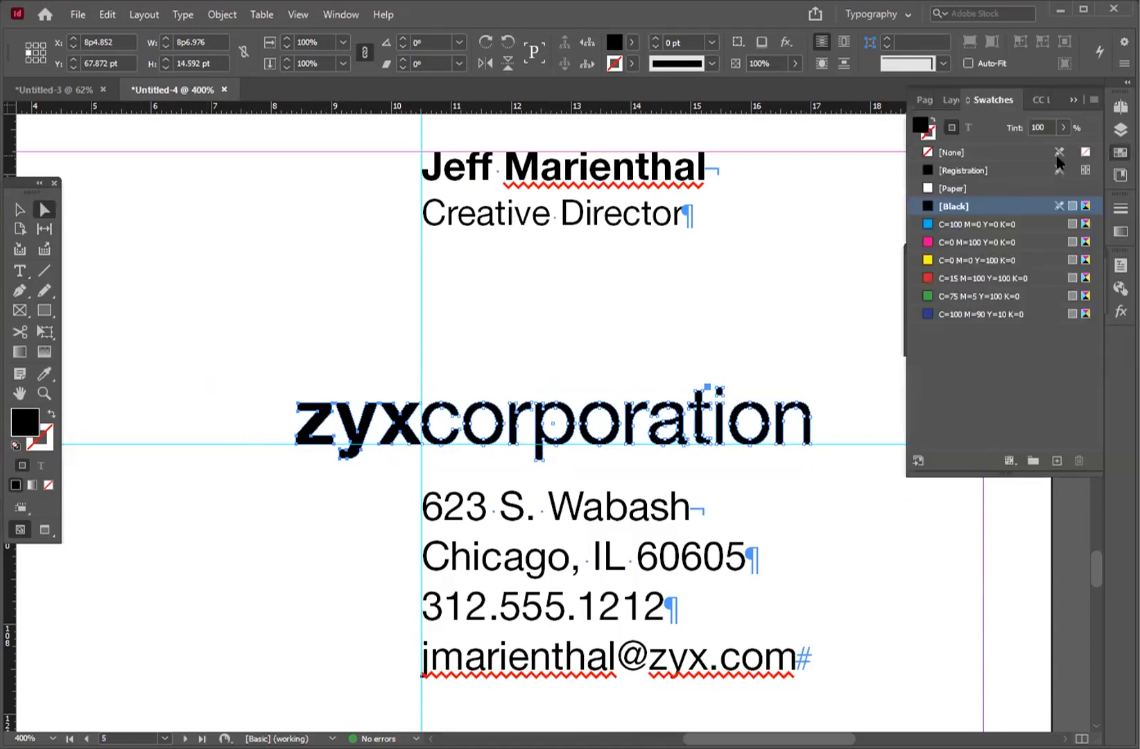
left_click(917, 460)
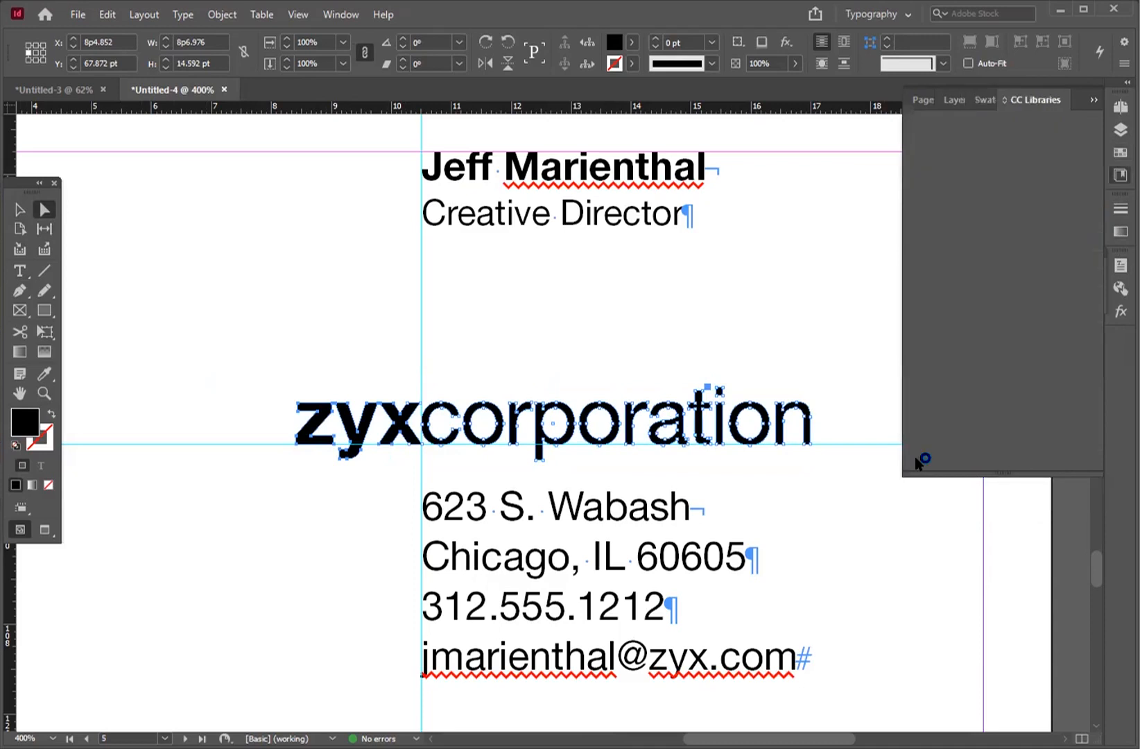
left_click(1062, 98)
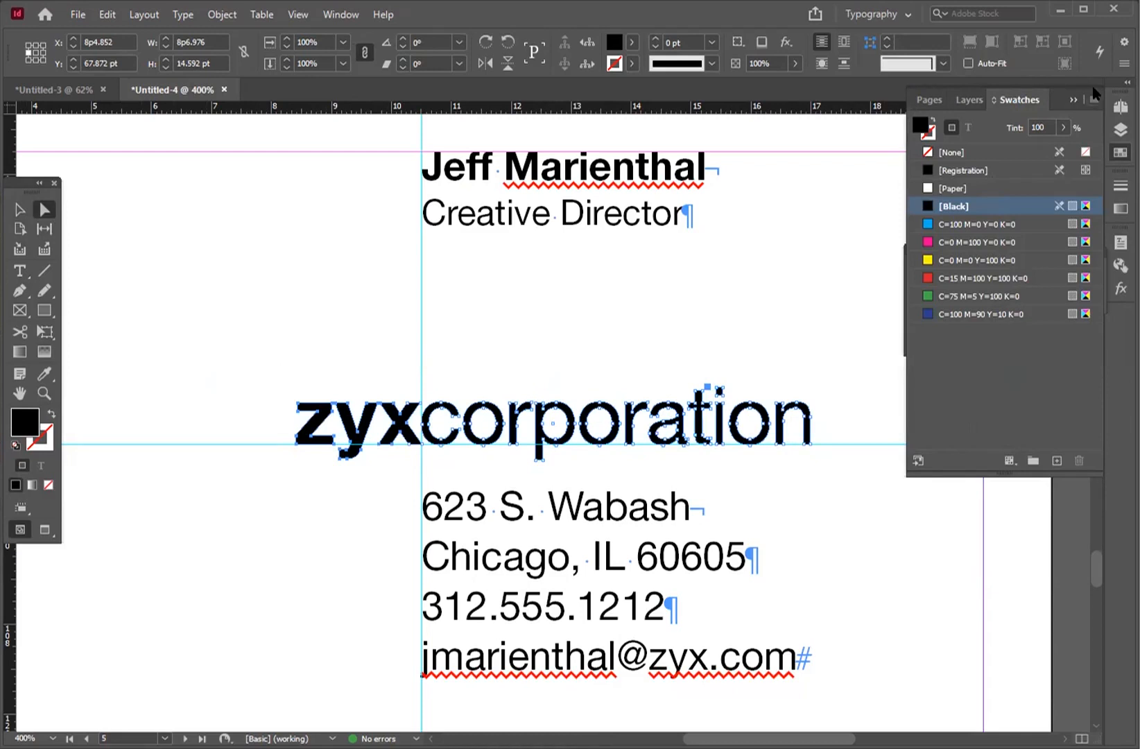
left_click_drag(1092, 102, 910, 168)
Step: Start a new color swatch with Spot color type and the PANTONE+ Solid Coated color mode
left_click(909, 169)
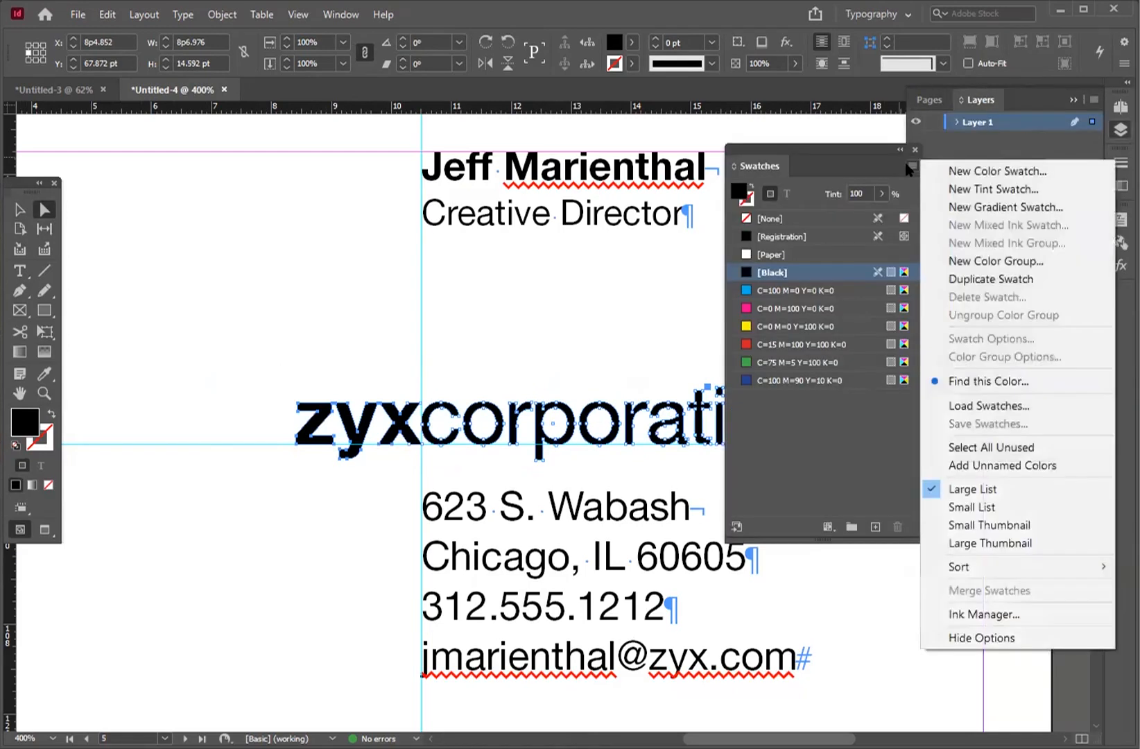
left_click(969, 173)
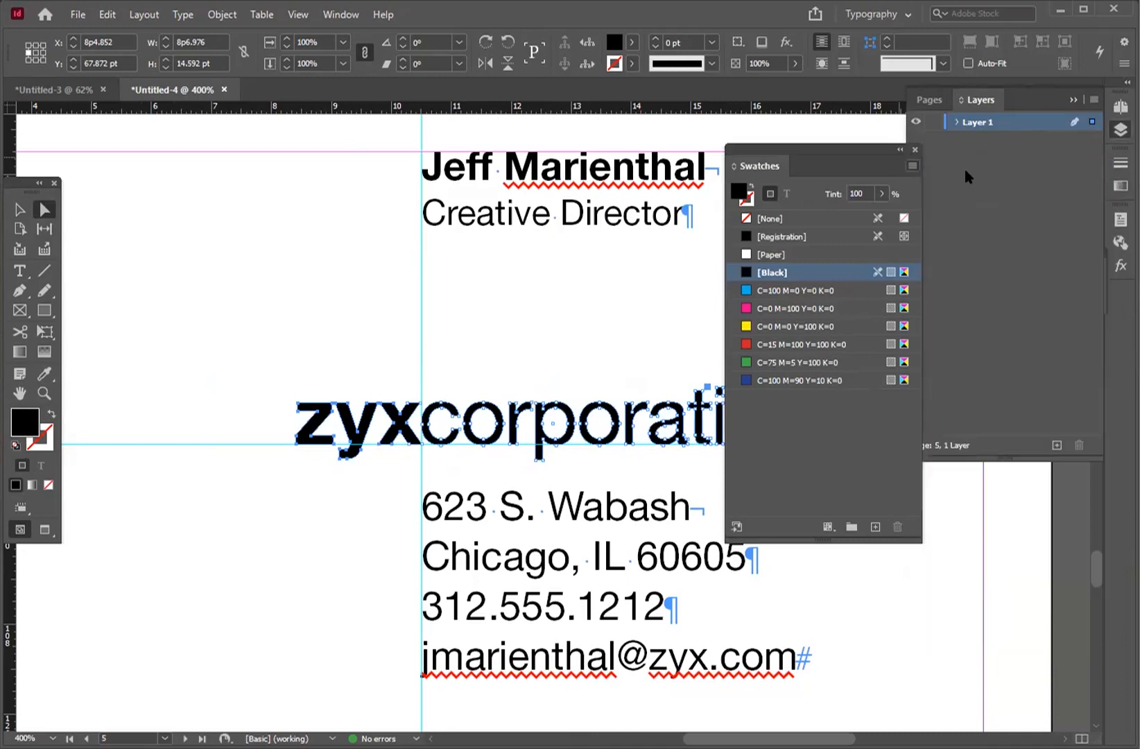
left_click_drag(514, 247, 298, 160)
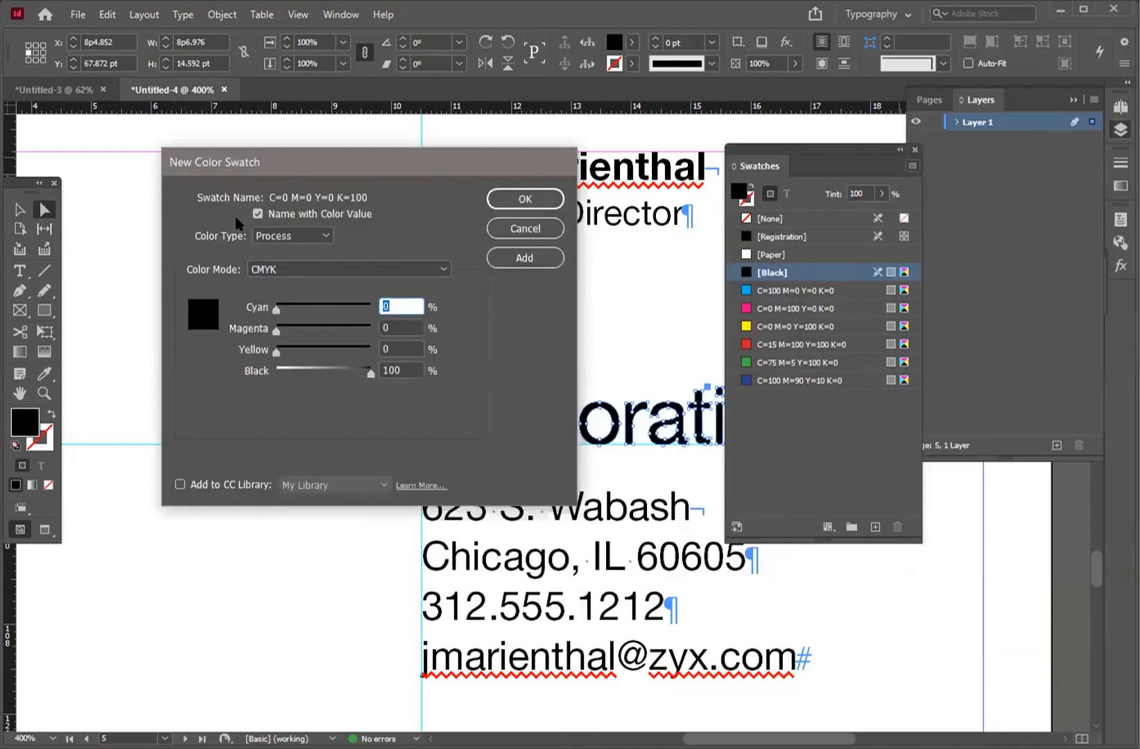
left_click(268, 236)
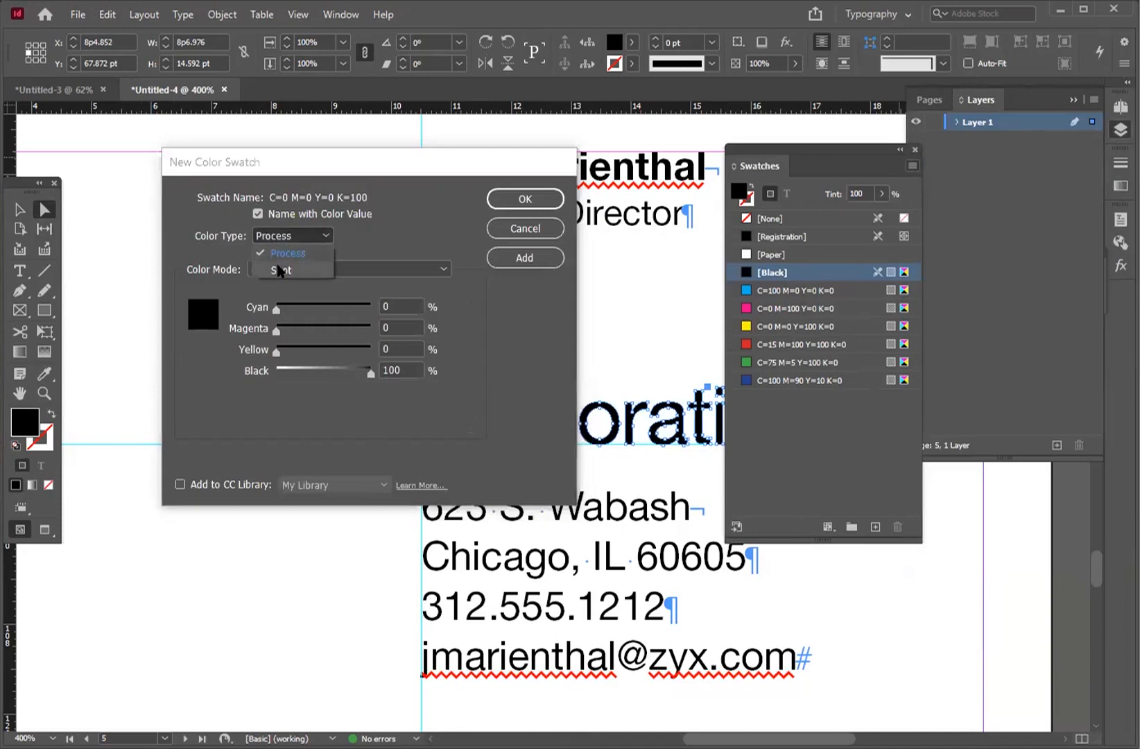
left_click(279, 270)
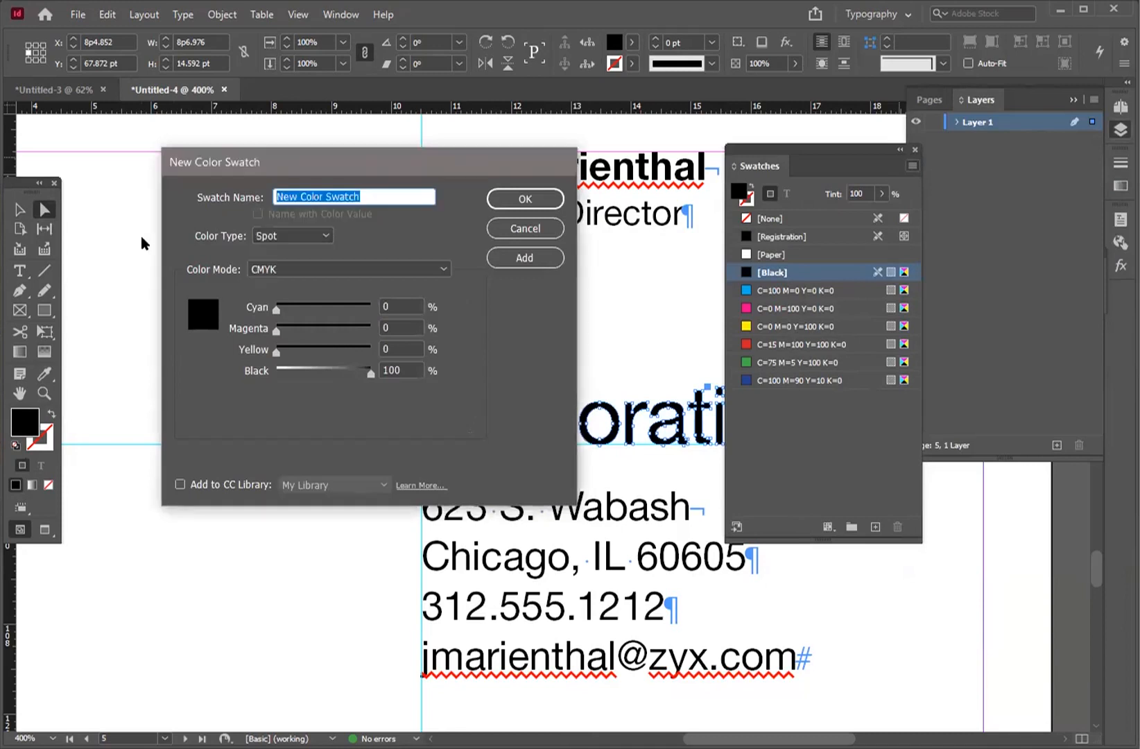
left_click(280, 271)
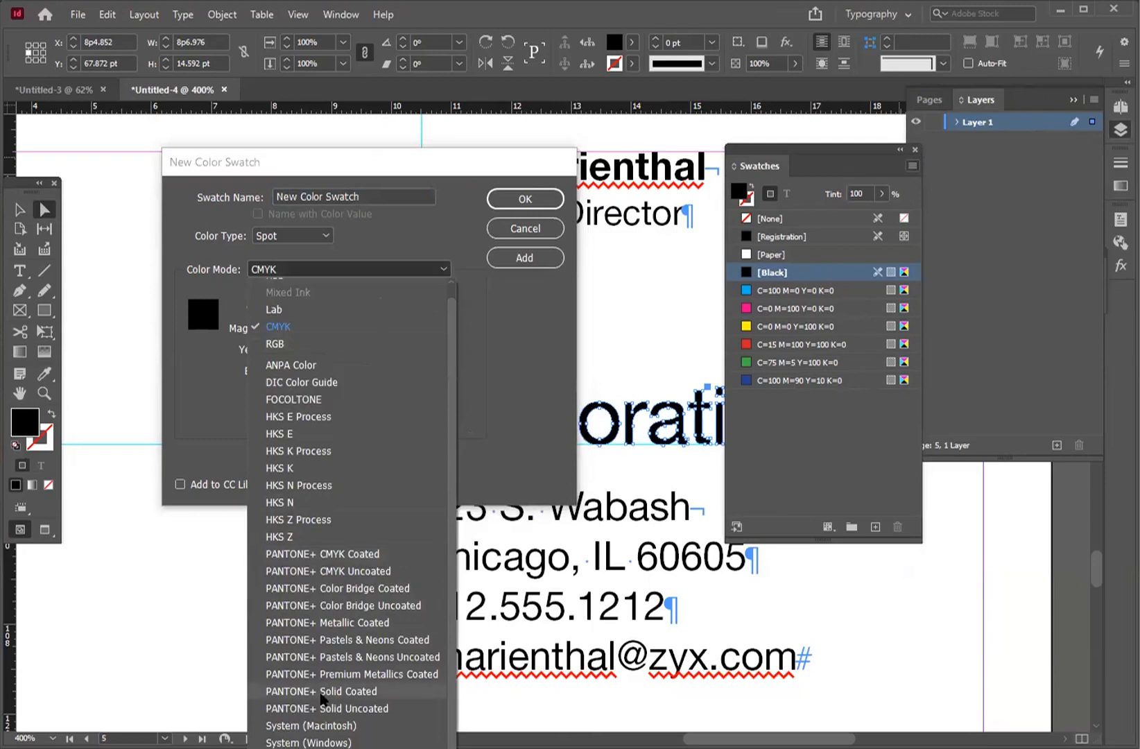
left_click(322, 692)
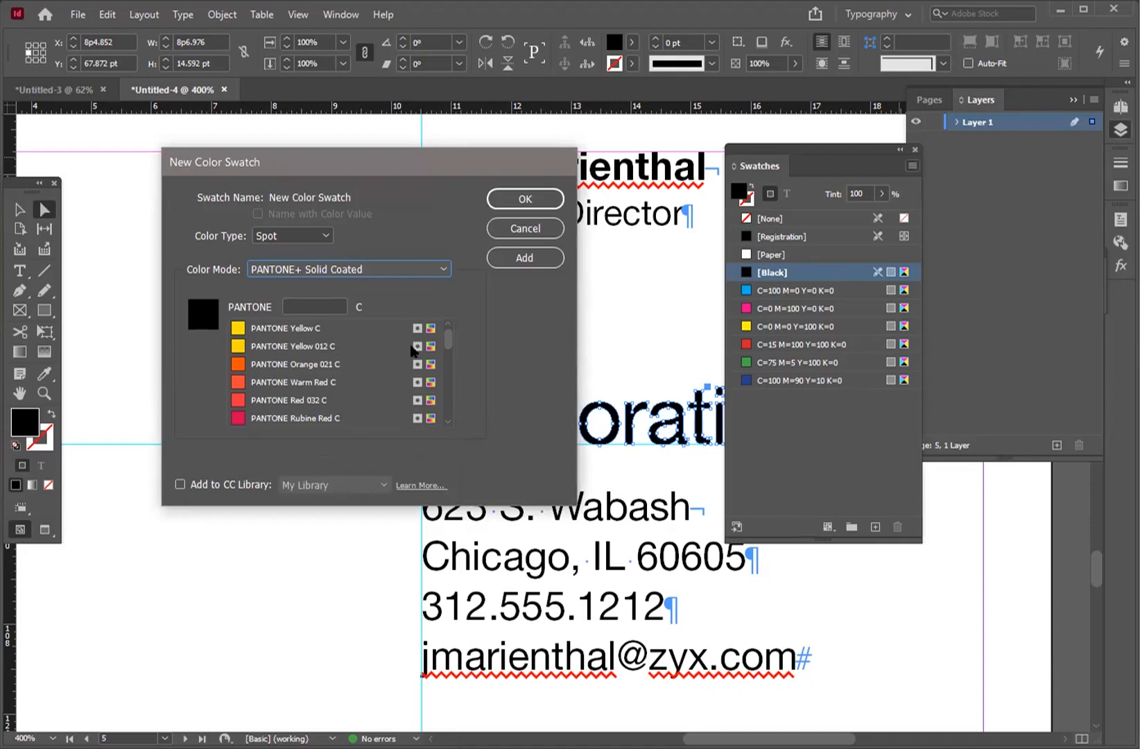
Step: Browse the PANTONE+ Solid Coated colors, choose PANTONE 186 C, and create the swatch to fill the whole outlined logo
mouse_move(444, 337)
left_mouse_down()
mouse_move(438, 389)
mouse_move(422, 347)
mouse_move(441, 340)
mouse_move(447, 379)
mouse_move(444, 338)
left_mouse_up()
scroll(446, 345, "down", 10)
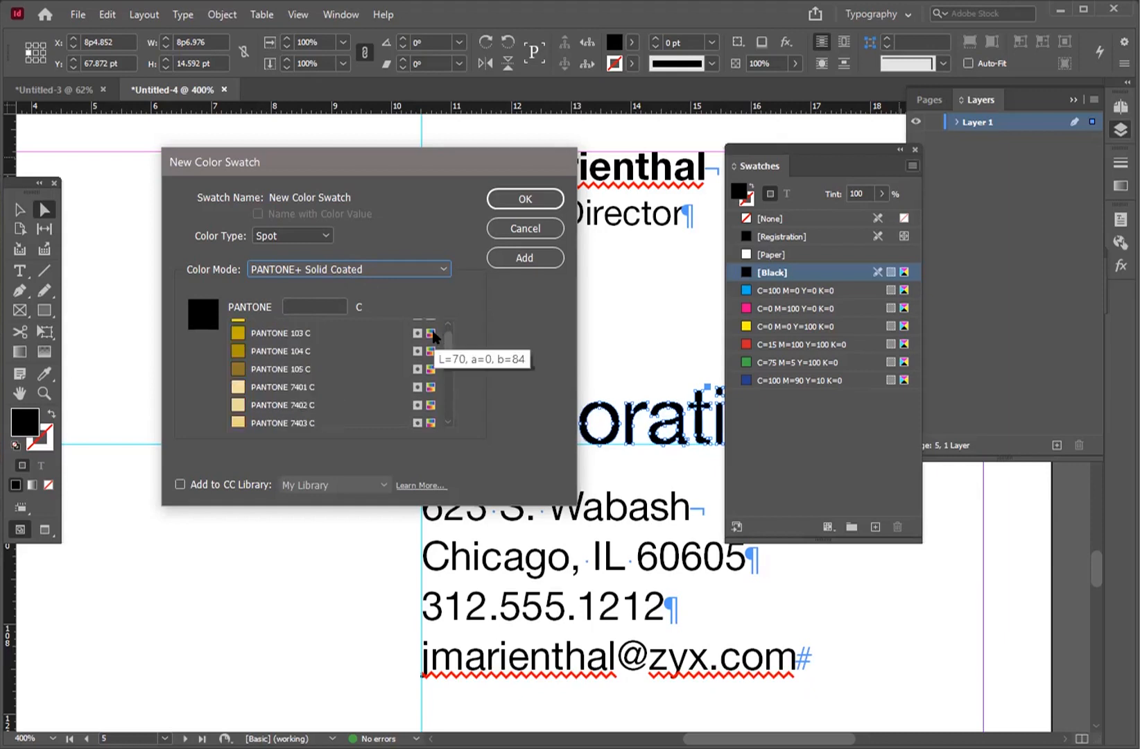
scroll(444, 347, "up", 5)
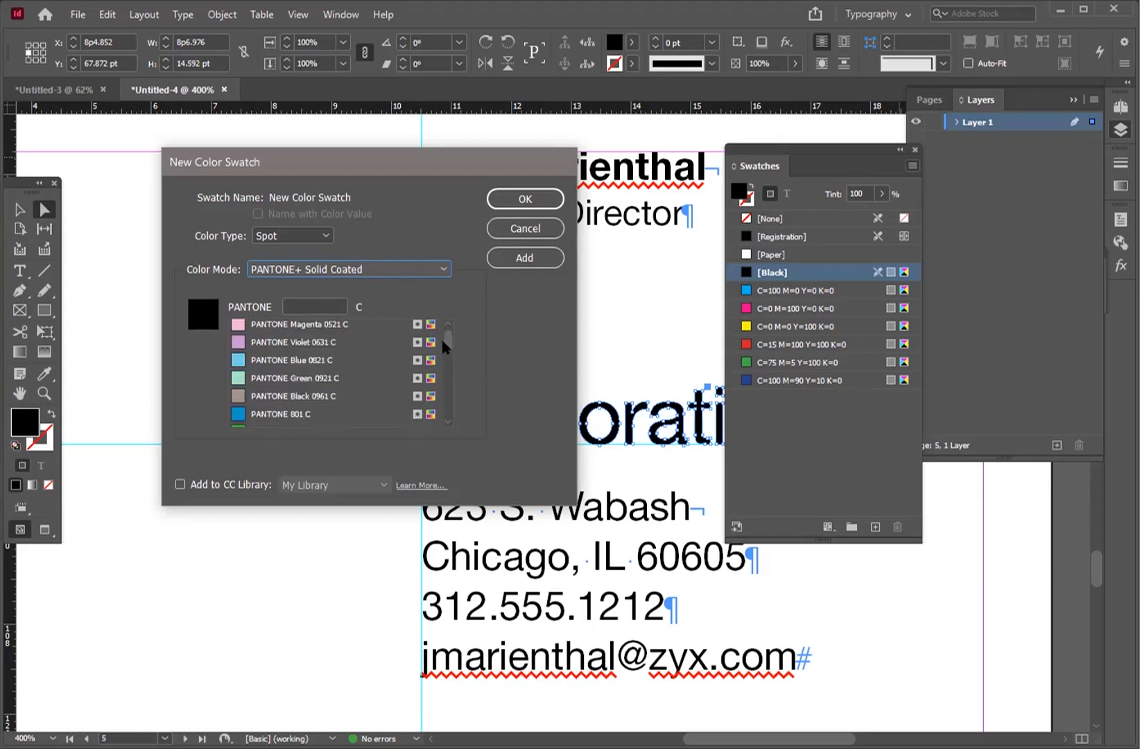
scroll(445, 350, "down", 10)
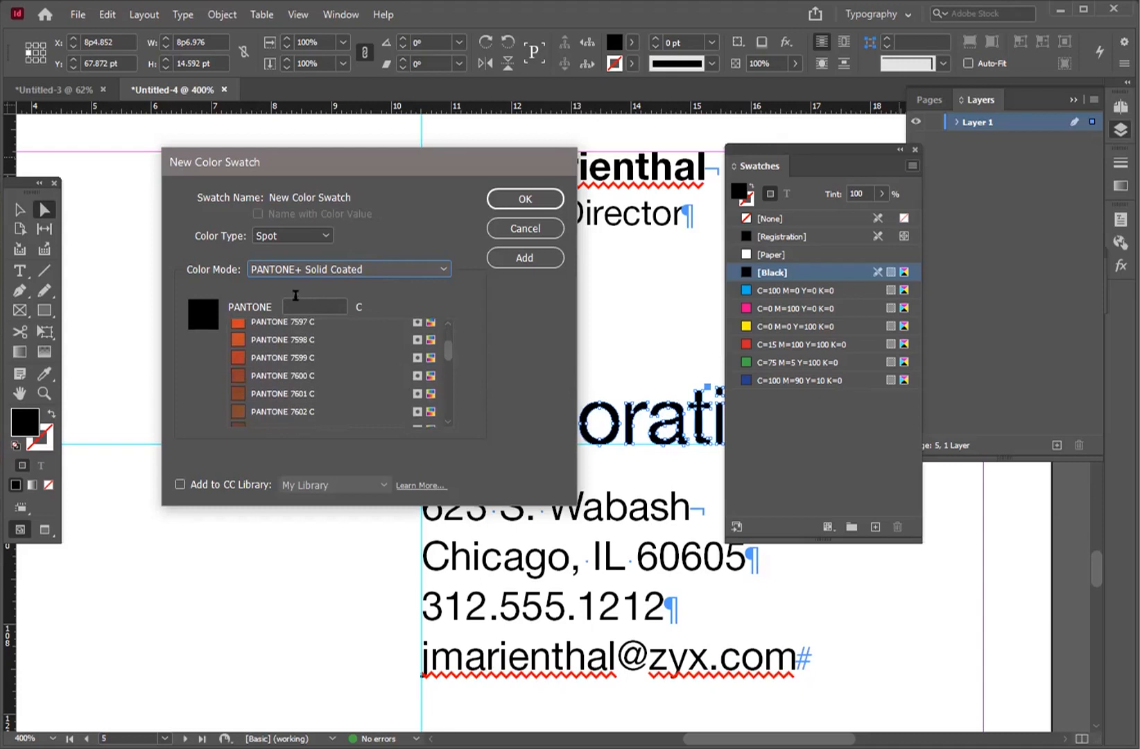
left_click(292, 302)
type("100")
double_click(291, 307)
type("186")
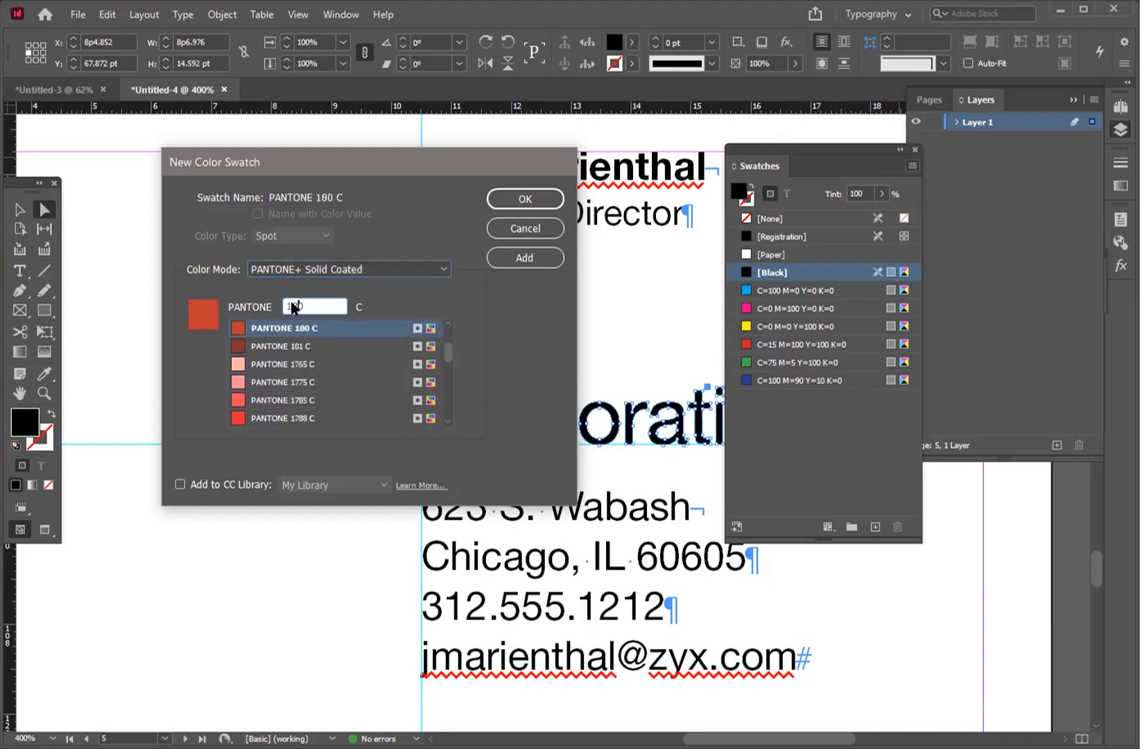
left_click(525, 198)
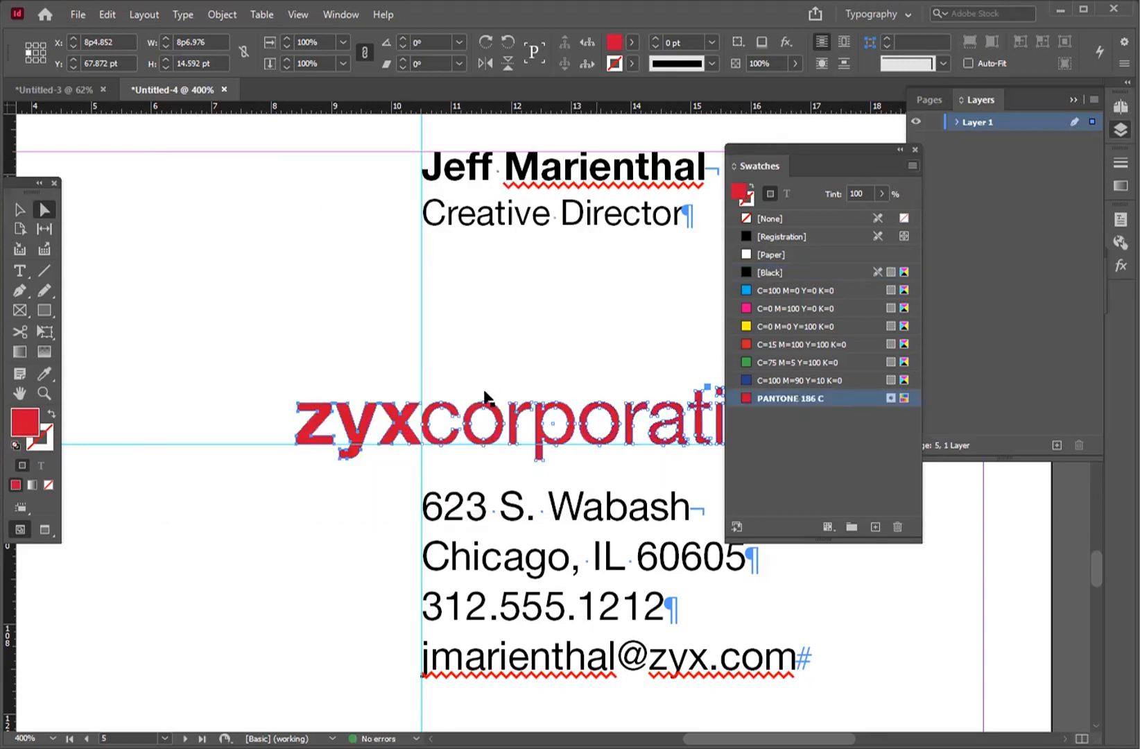
Step: Undo the logo's new color and its conversion to outlines, and select the letters zyx in the live text
key("ctrl+z")
key("ctrl+z")
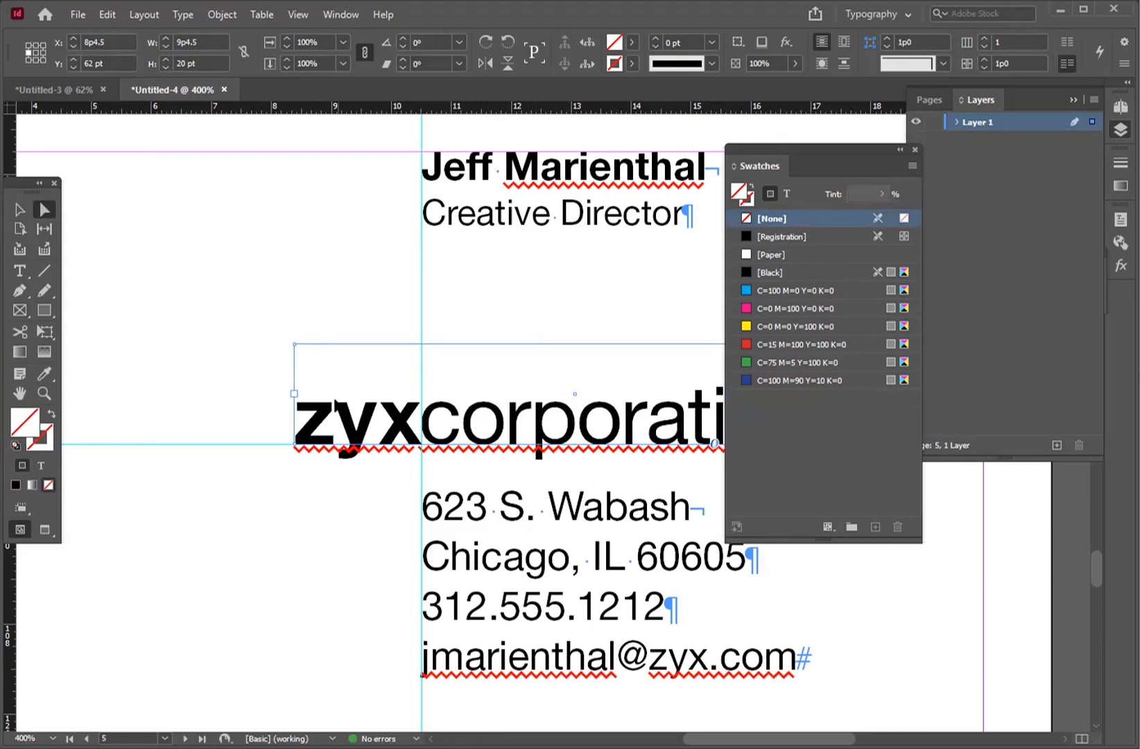
double_click(381, 416)
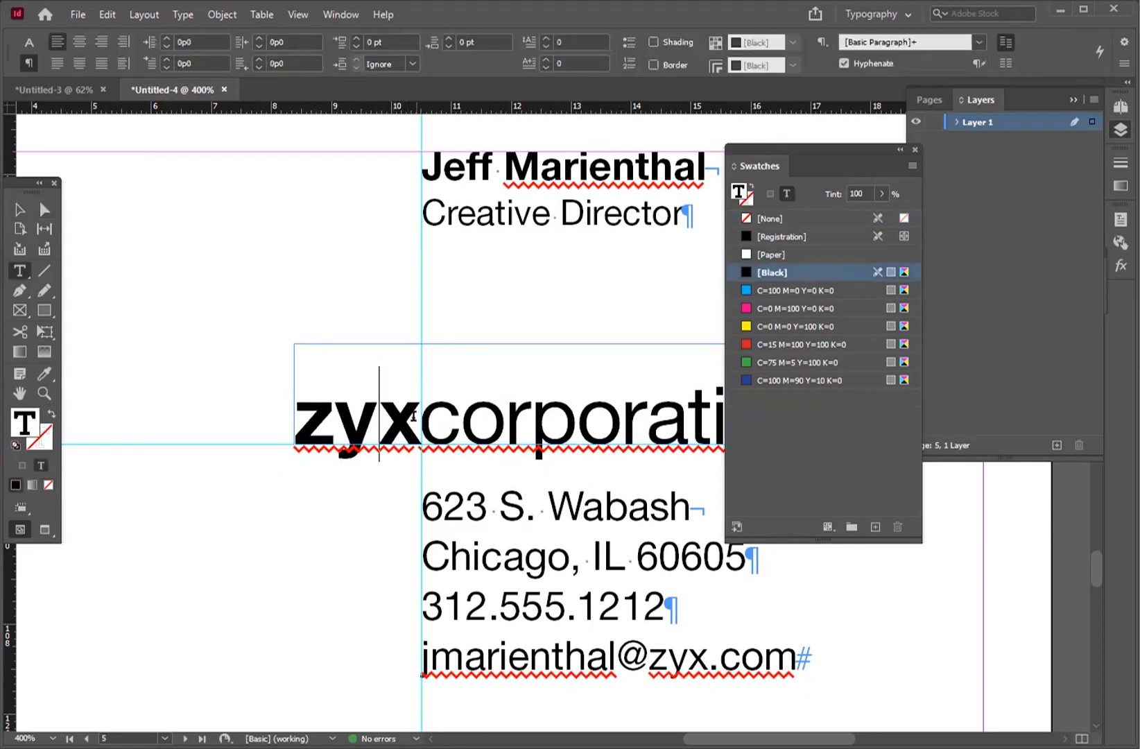
left_click_drag(413, 416, 282, 406)
Step: For the selected letters zyx, begin a new Spot color swatch using the PANTONE+ Solid Coated library
left_click(911, 166)
left_click(992, 171)
left_click(281, 237)
left_click(279, 270)
left_click(284, 270)
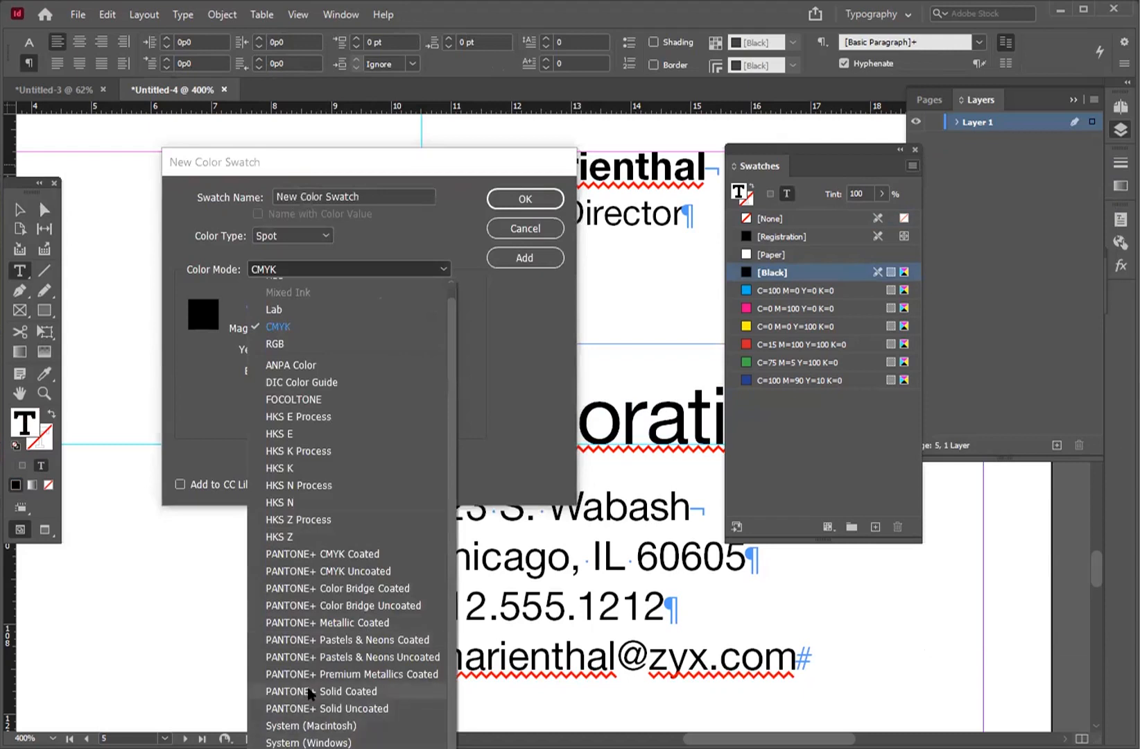
left_click(310, 691)
Step: Specify PANTONE 186 C and create the swatch, applying it to the letters zyx
left_click(310, 305)
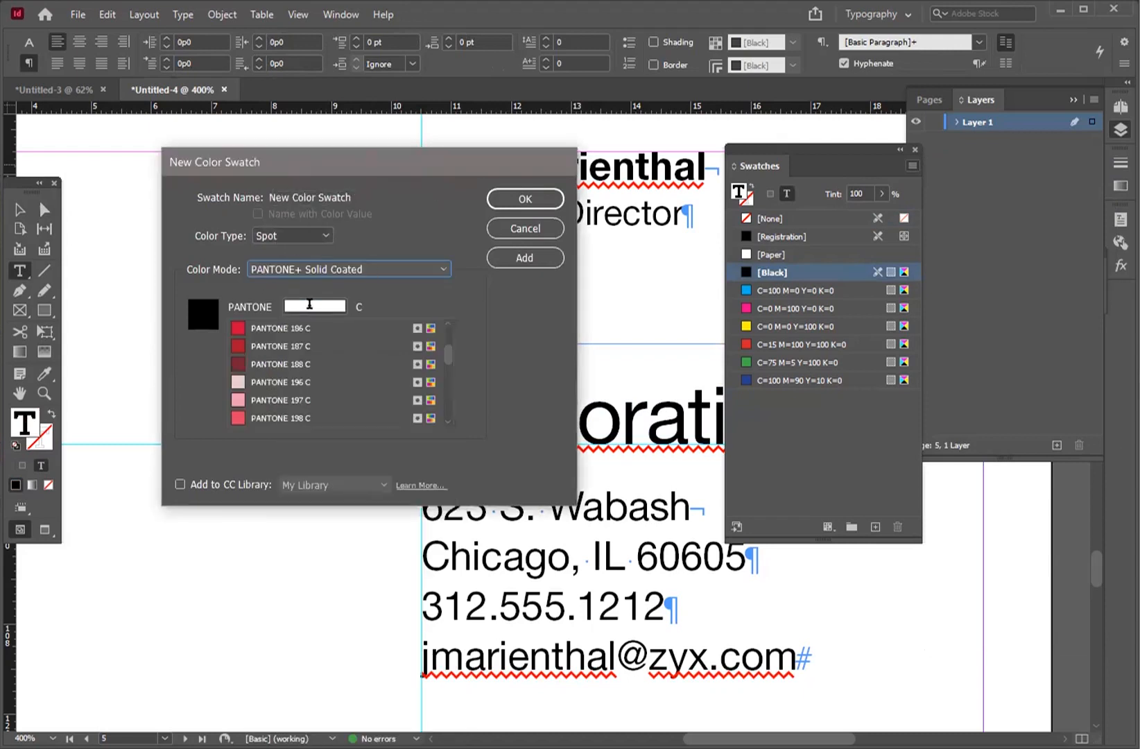
type("180")
key("BackSpace")
type("6")
key("Return")
Step: Convert the two-color zyxcorporation logo text to outlines and collapse the floating Swatches panel
key("Escape")
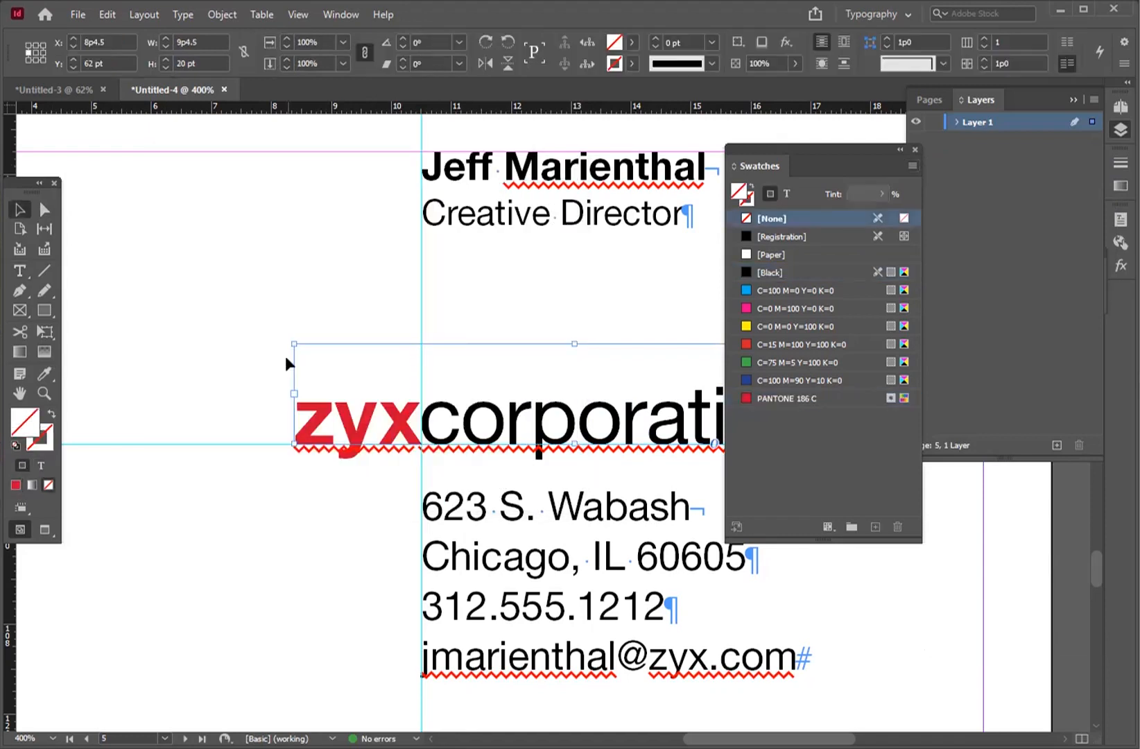
key("ctrl+shift+o")
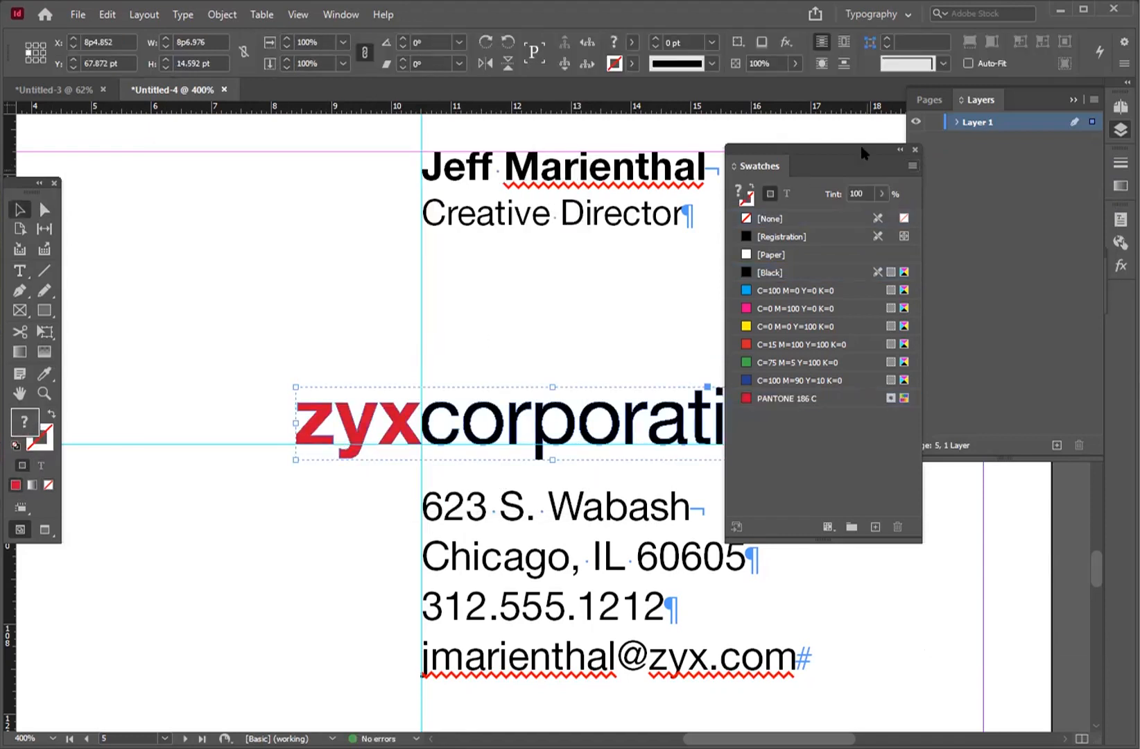
left_click(899, 150)
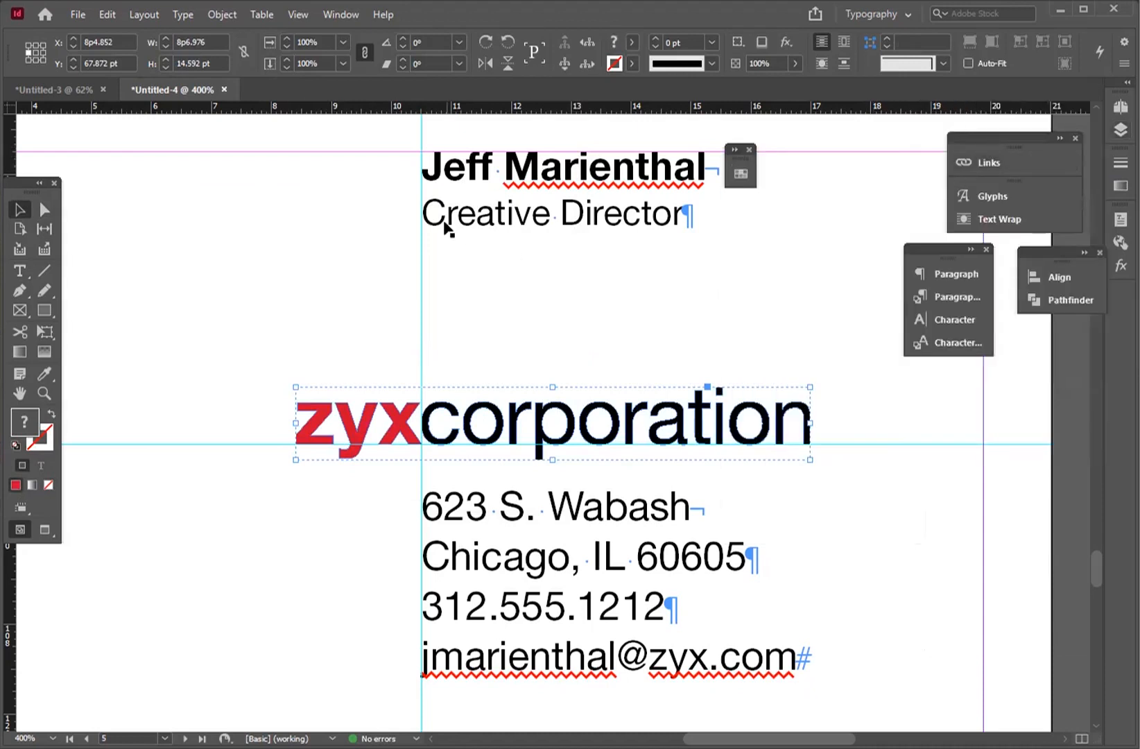
Step: Move the contact text frame off page 5 onto the pasteboard and select the outlined logo
key("ctrl+minus")
key("ctrl+minus")
left_click(496, 299)
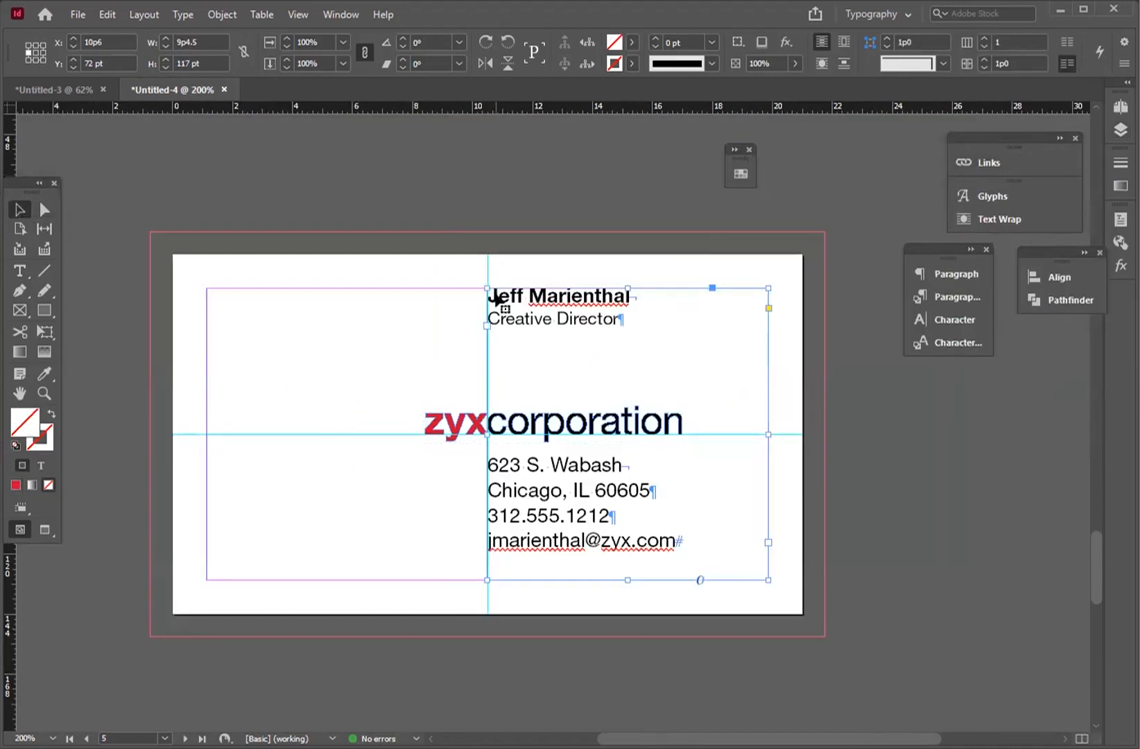
left_click_drag(497, 299, 875, 364)
left_click_drag(387, 392, 686, 470)
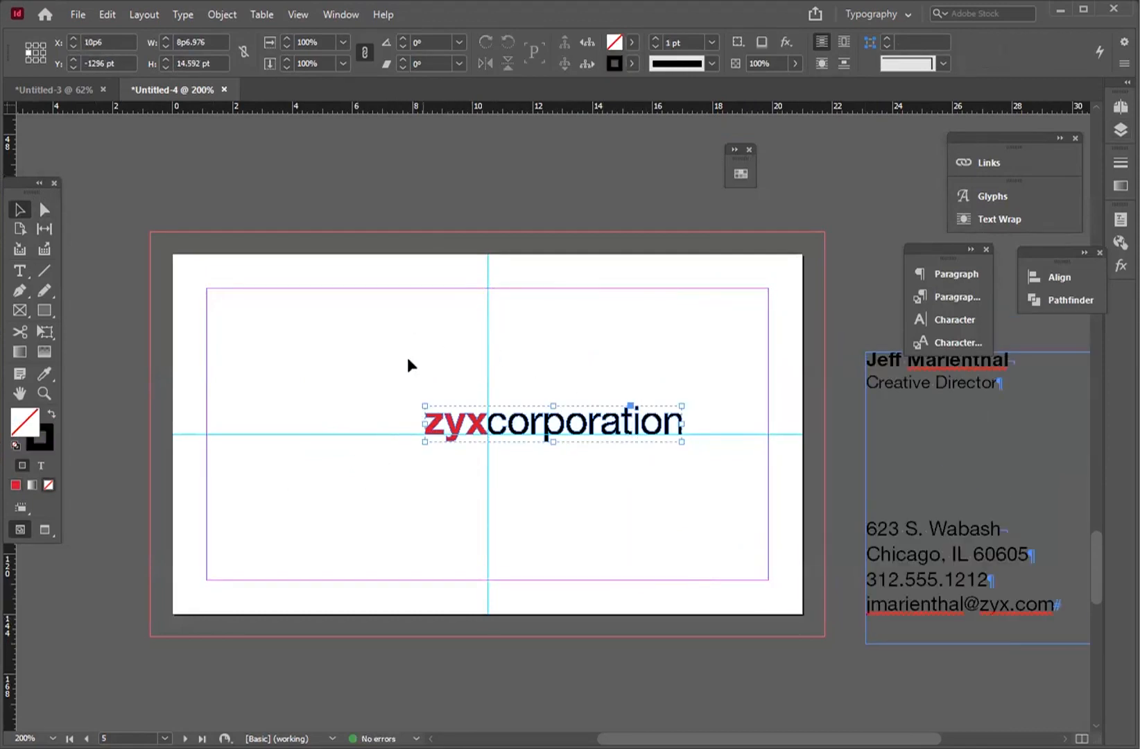
Step: Export the document to the Desktop in EPS format with the file name zyxLogo.eps
left_click(77, 14)
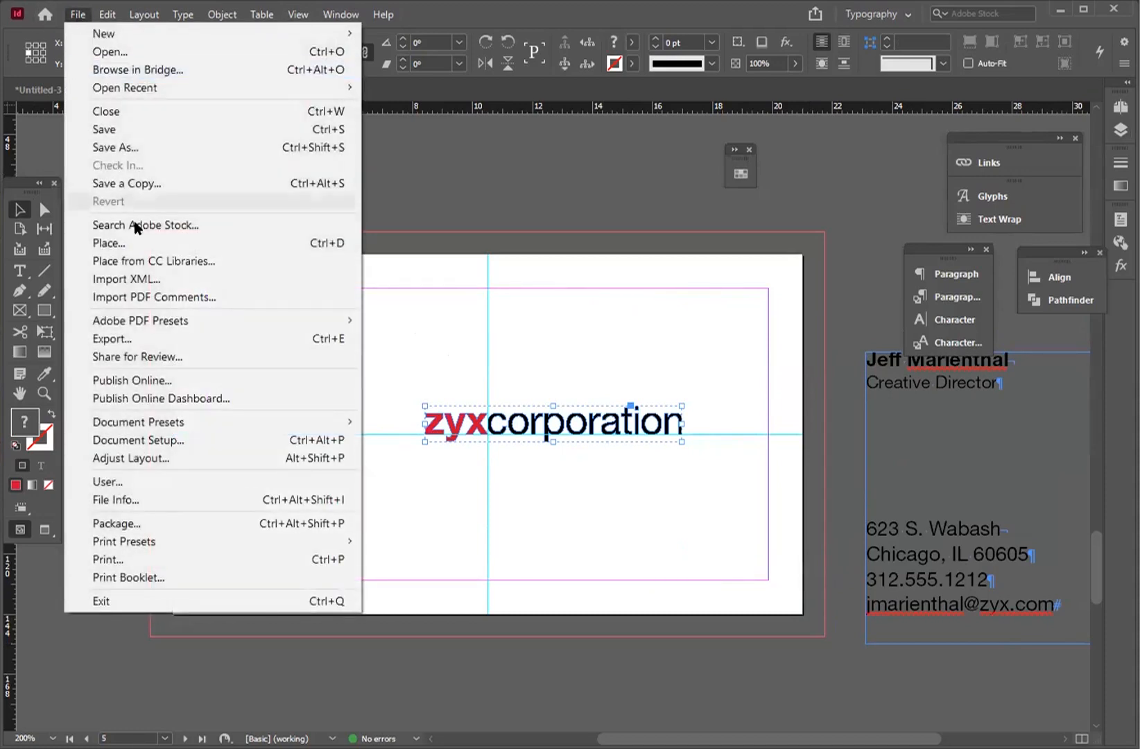
left_click(157, 332)
left_click(448, 531)
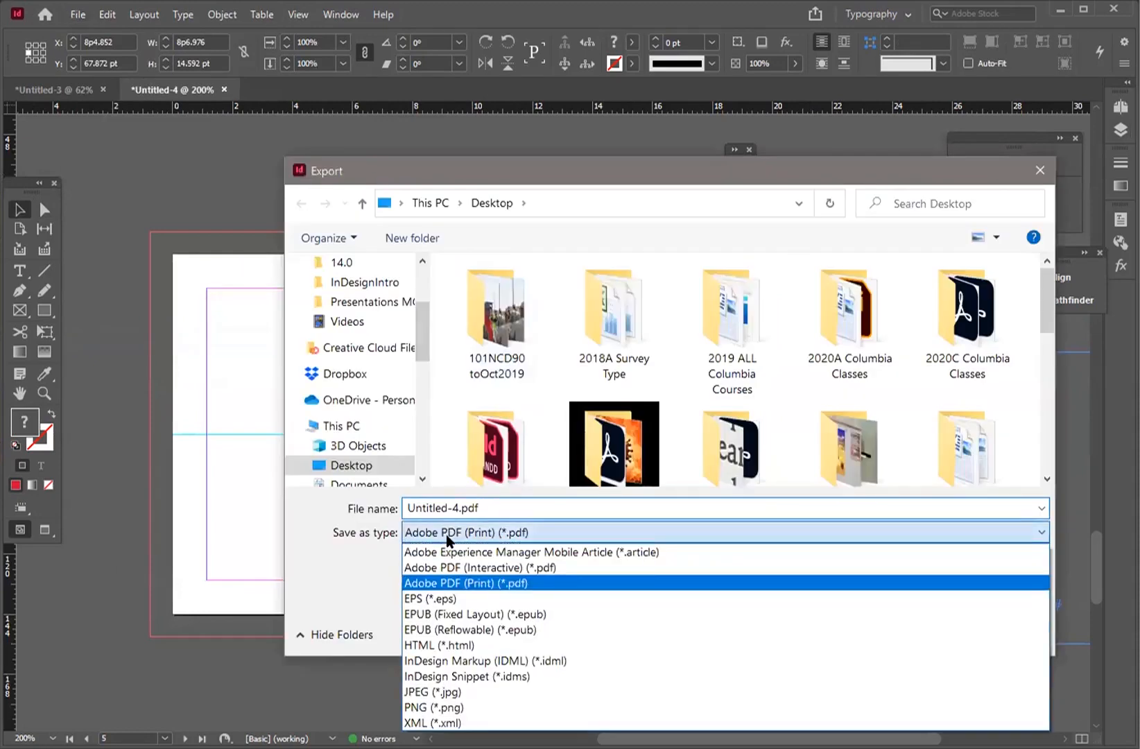
left_click(448, 601)
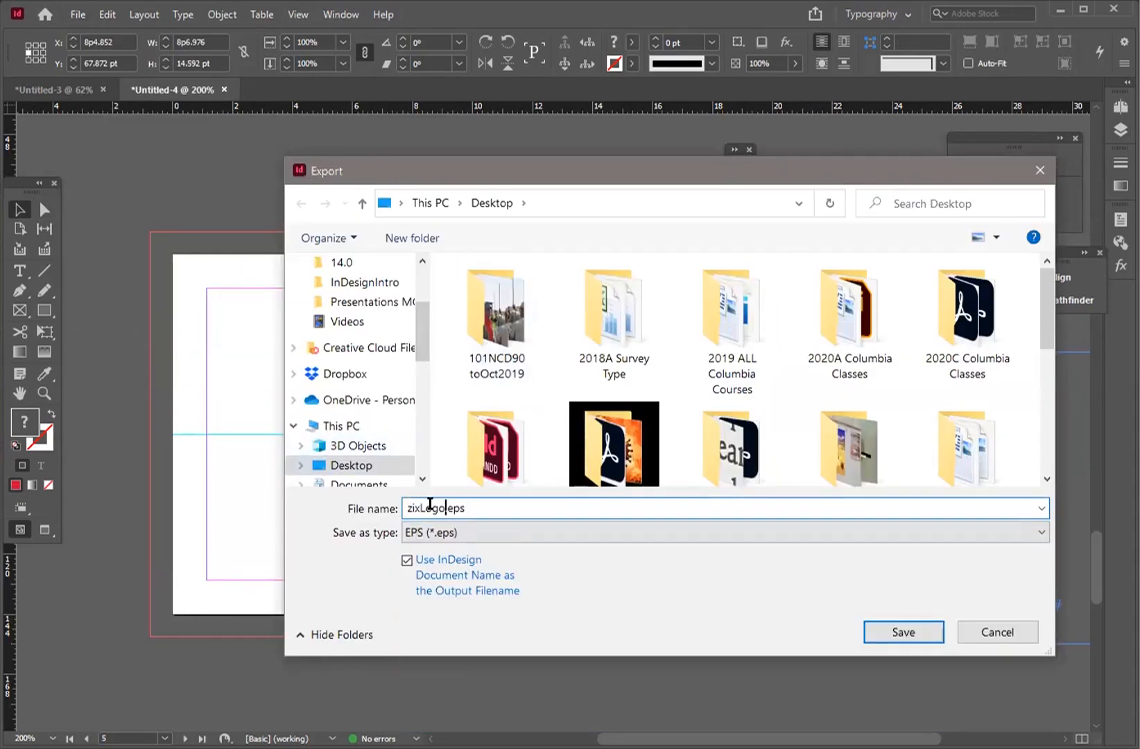
left_click_drag(415, 508, 338, 507)
type("zyx")
key("Delete")
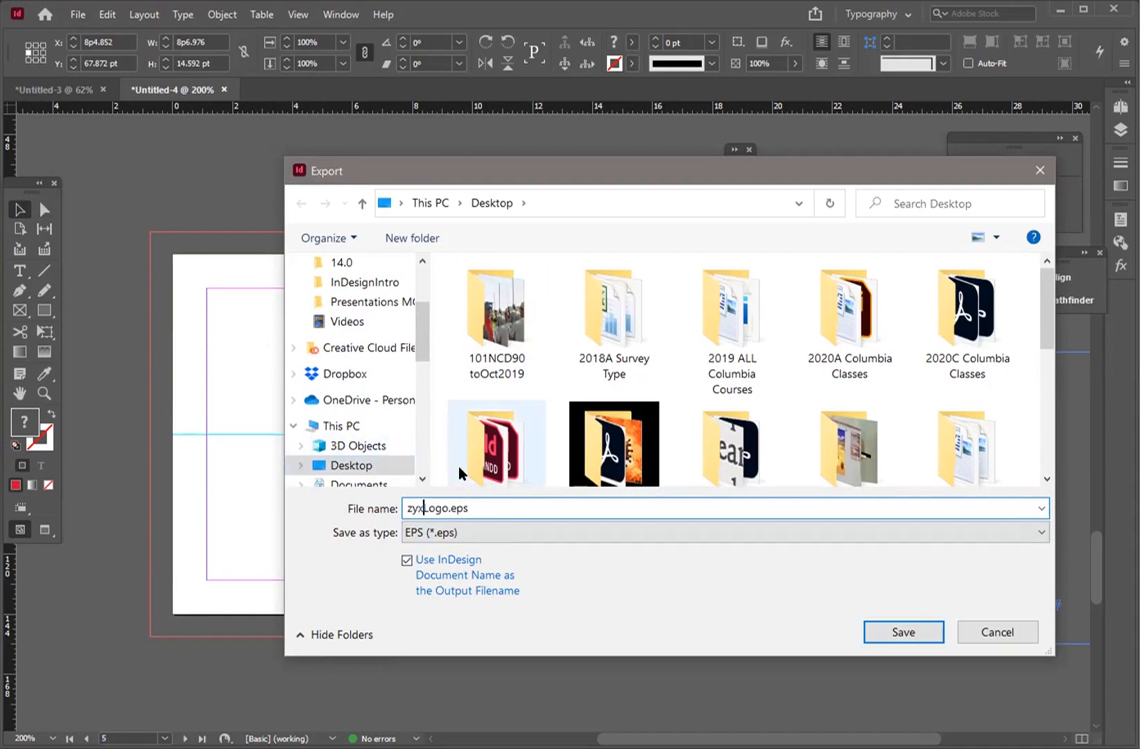
left_click(466, 531)
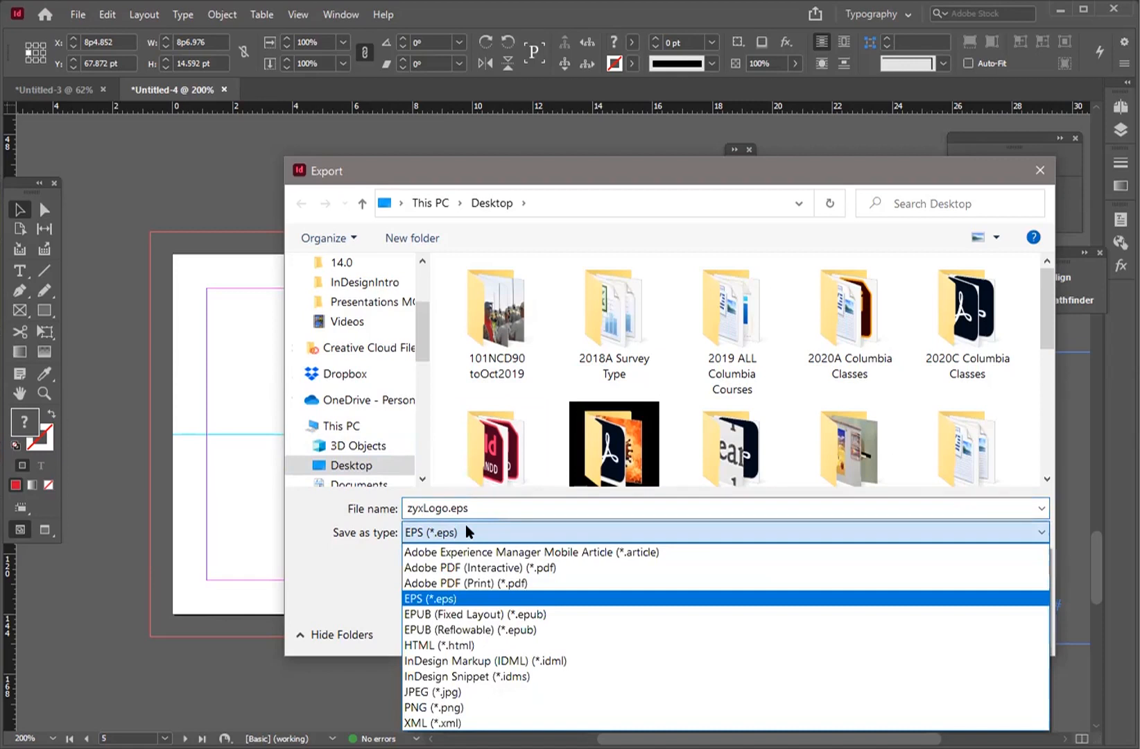
left_click(455, 531)
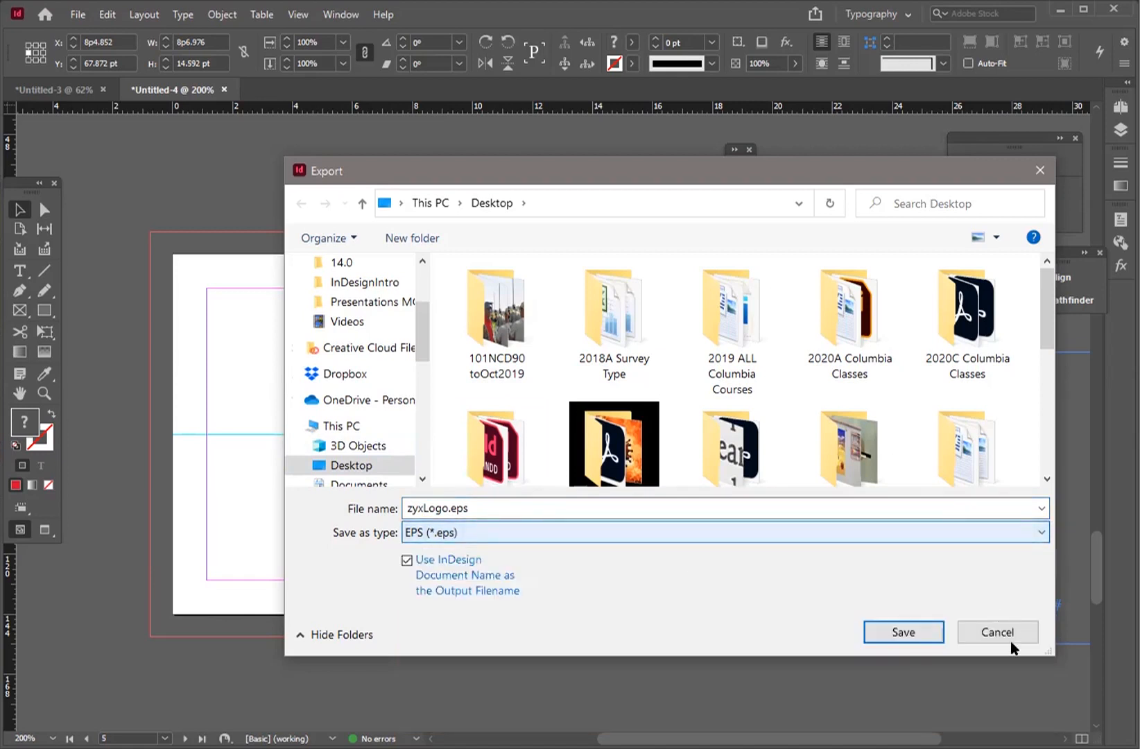
left_click(880, 630)
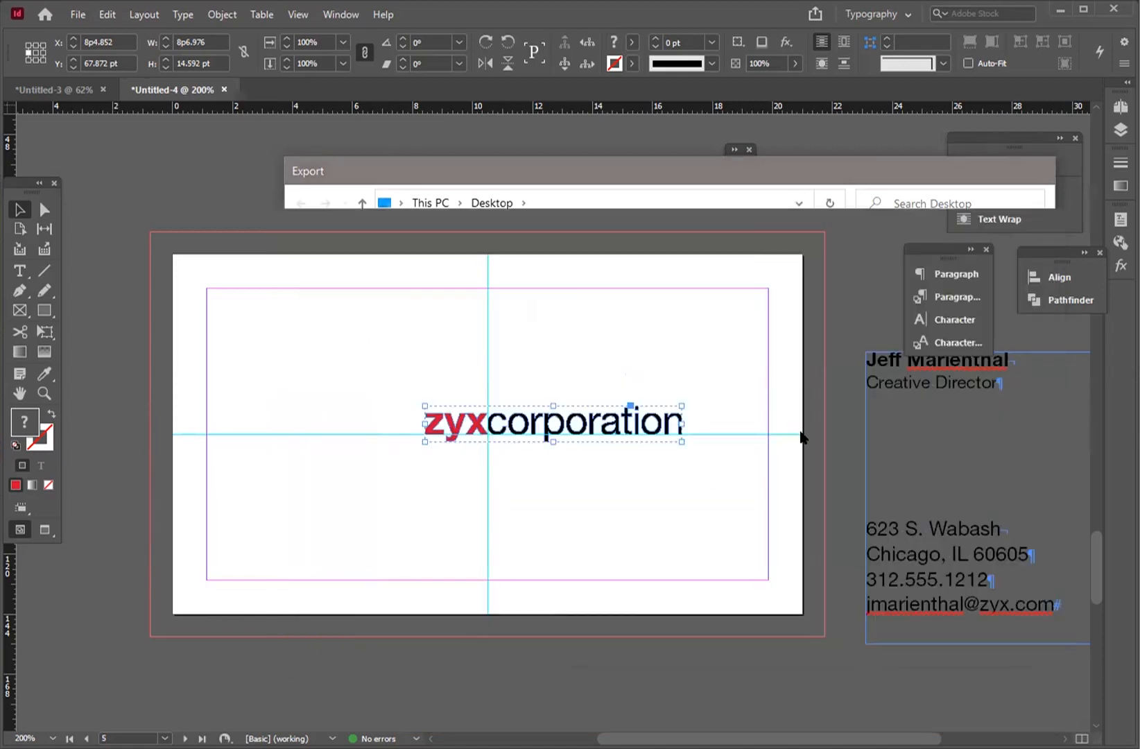
Step: Limit the EPS export to page range 5 and run the export
left_click(566, 306)
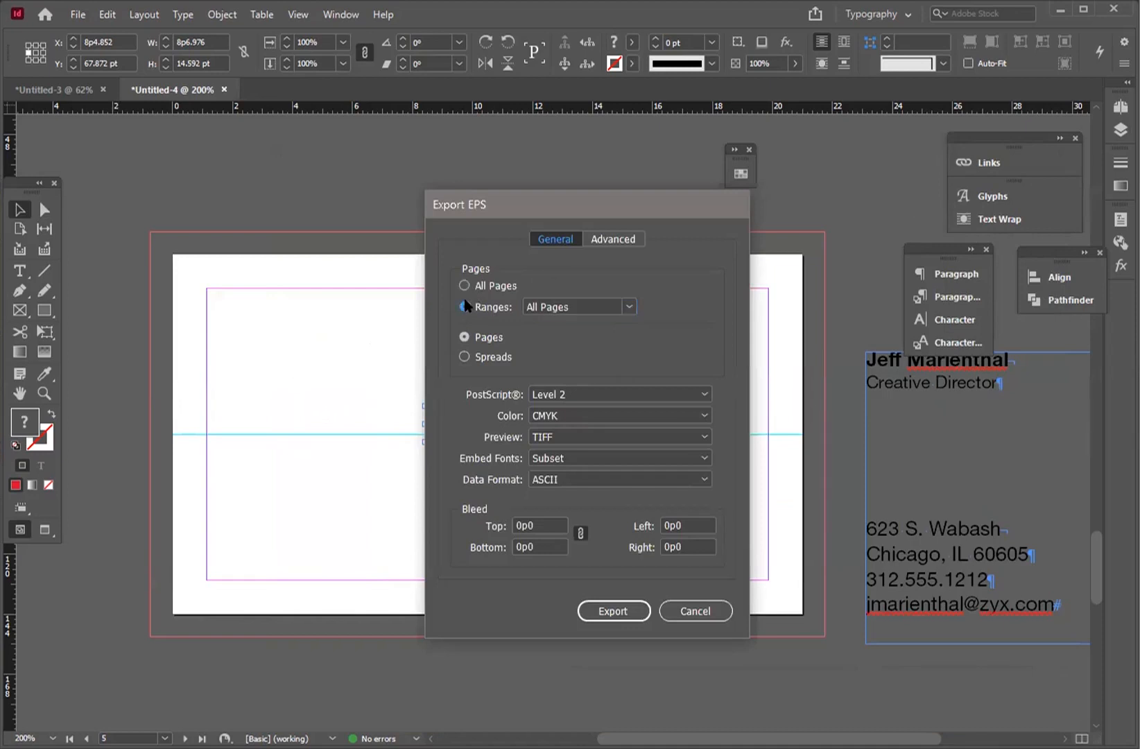
left_click(588, 306)
type("5")
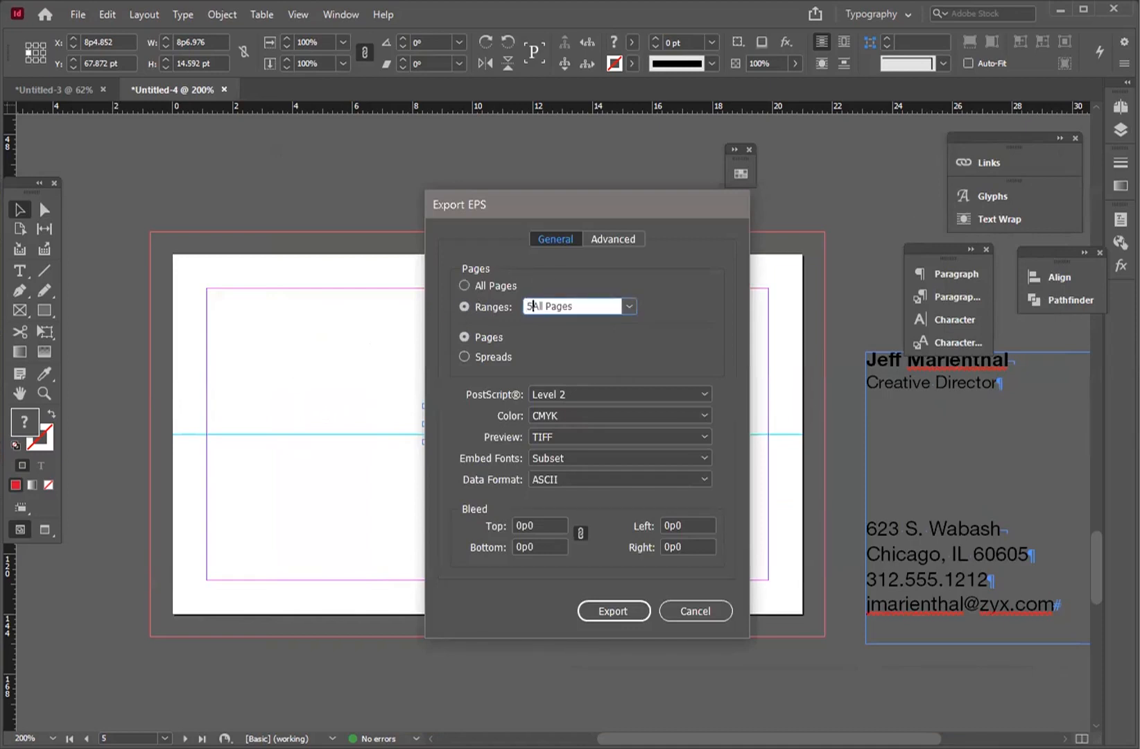
key("Delete")
key("Delete")
key("Delete")
key("Delete")
key("Delete")
key("Delete")
key("Delete")
key("Delete")
key("Delete")
left_click(608, 609)
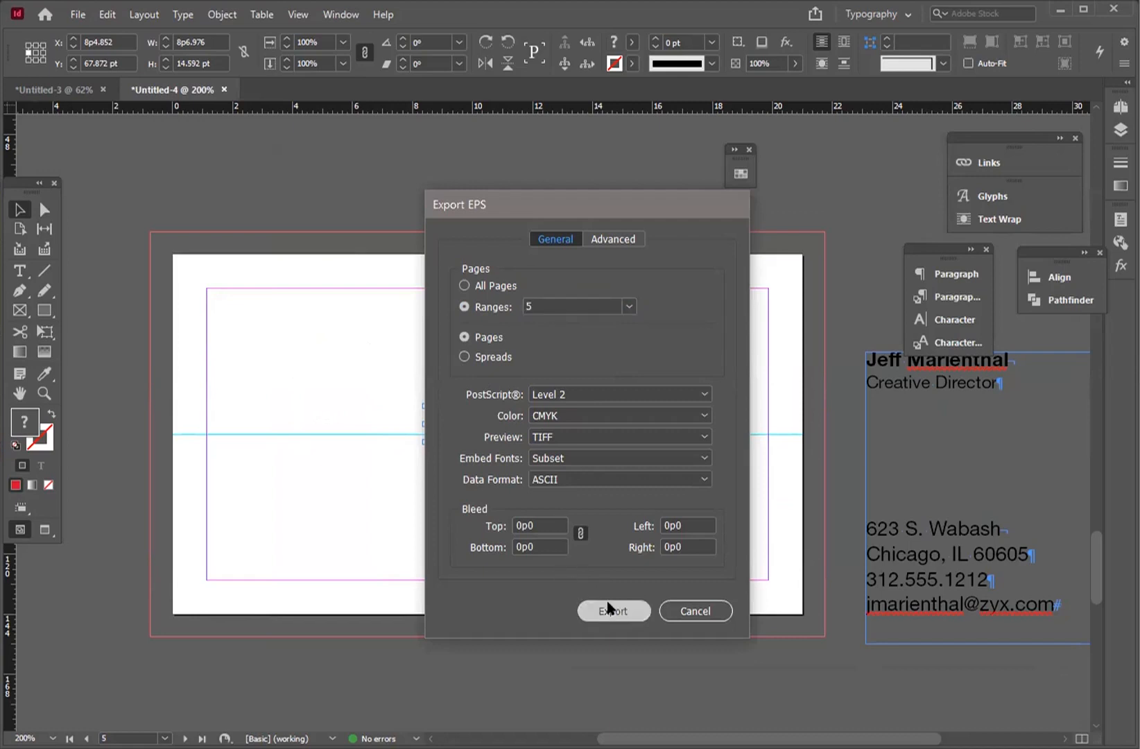